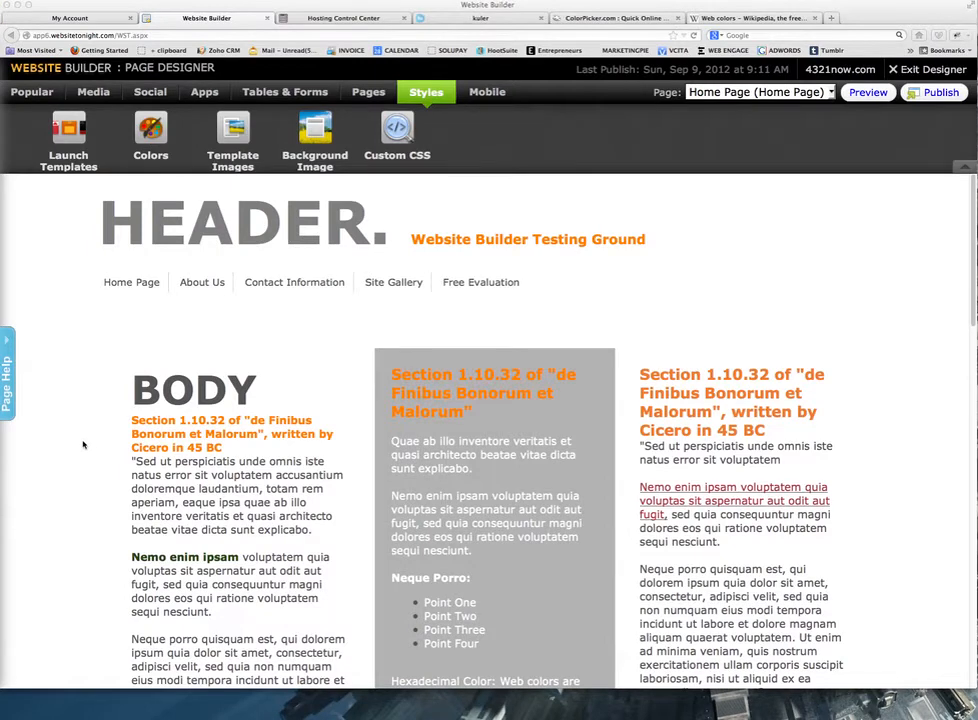
# Place Notes.txt beside the page designer and select the Section 1.10.32 Cicero paragraph.
pyautogui.scroll(-3, 83, 445)
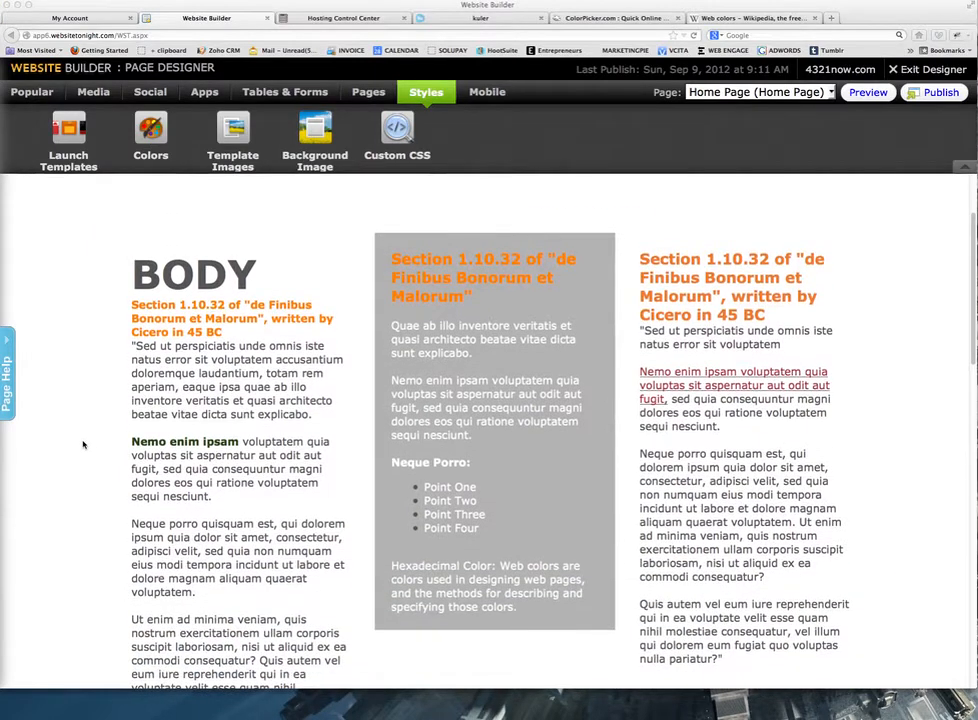
pyautogui.scroll(3, 100, 385)
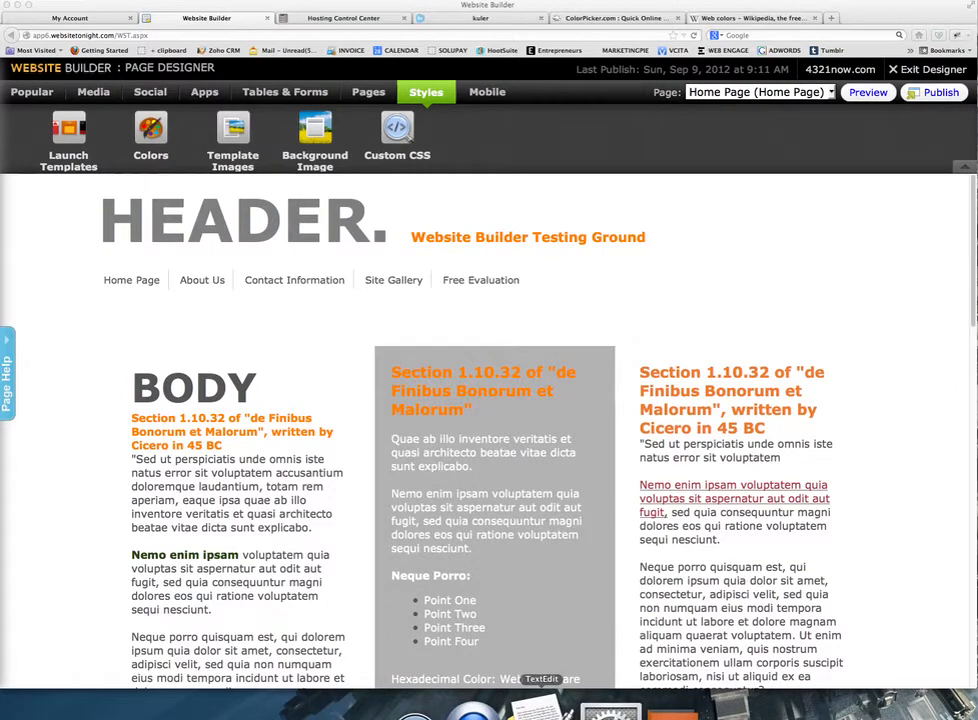
pyautogui.click(540, 706)
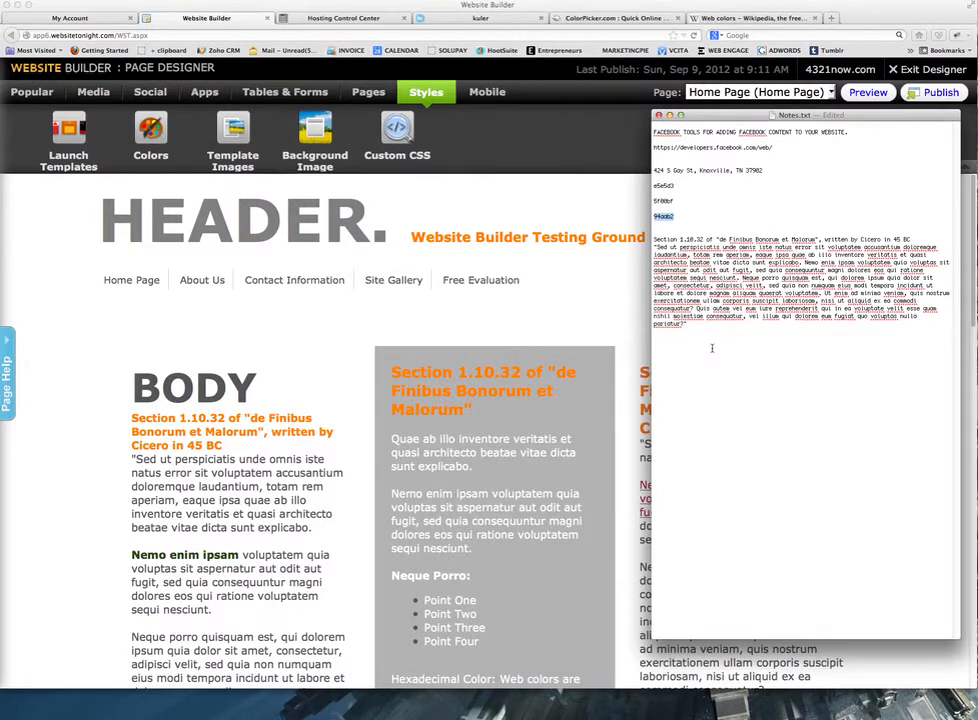
pyautogui.moveTo(721, 122); pyautogui.dragTo(695, 163)
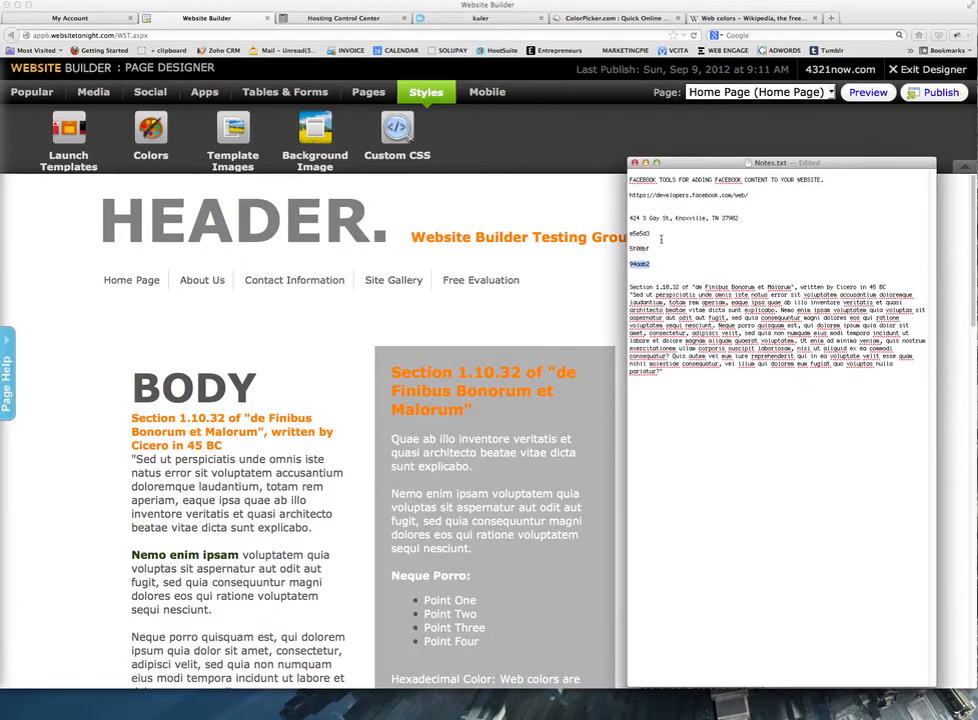
pyautogui.moveTo(652, 248); pyautogui.dragTo(627, 233)
pyautogui.moveTo(664, 374); pyautogui.dragTo(619, 289)
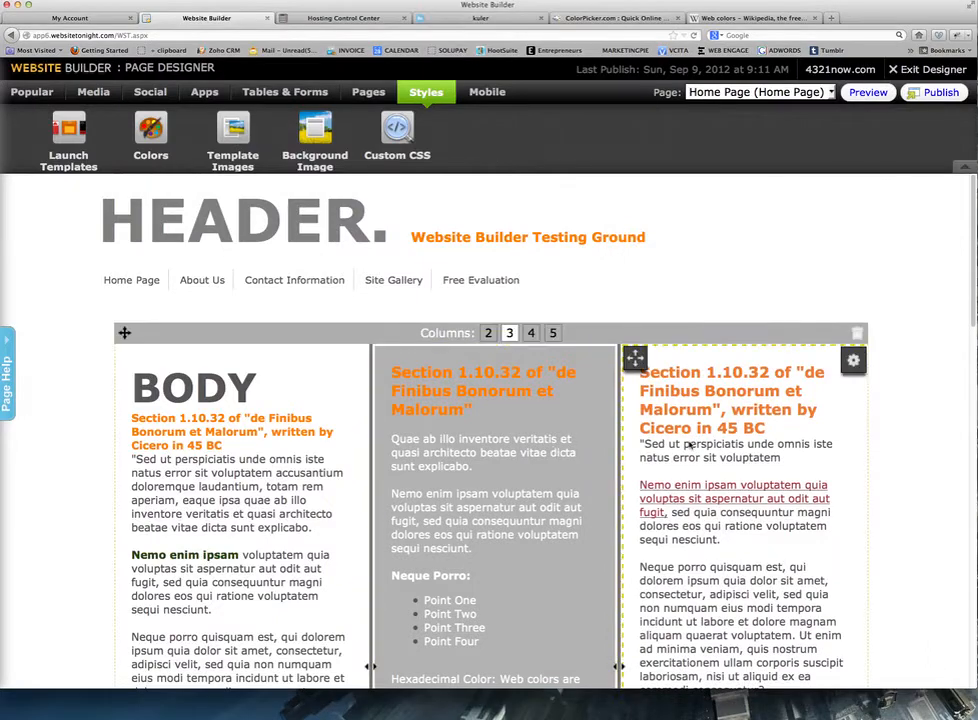
# Add a Content Block below the grey column and paste the Cicero paragraph into it.
pyautogui.scroll(-3, 690, 448)
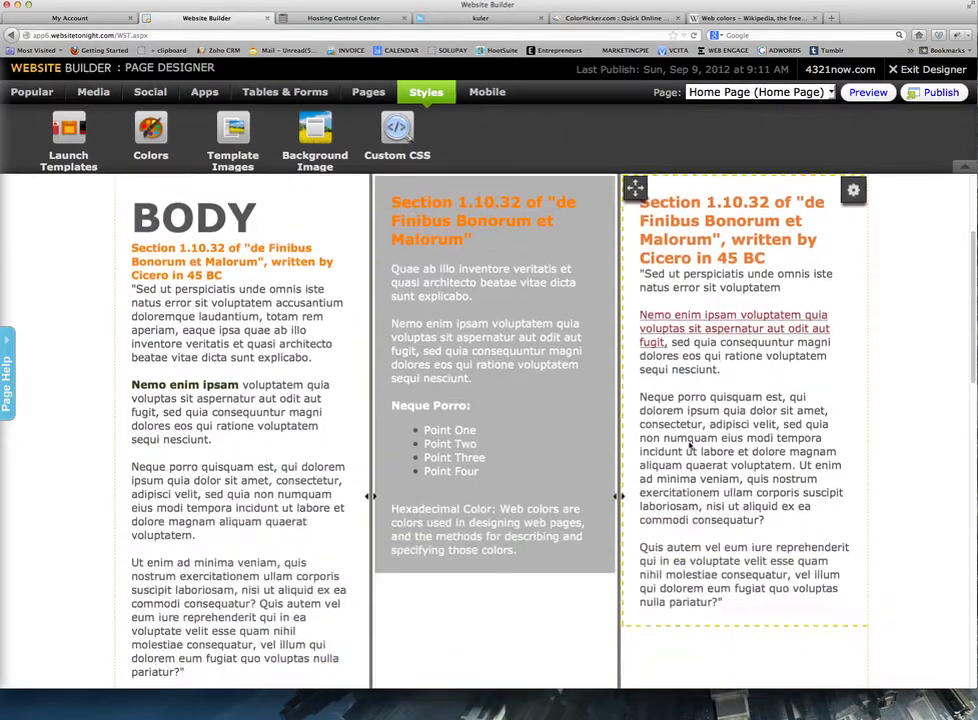
pyautogui.scroll(-3, 690, 448)
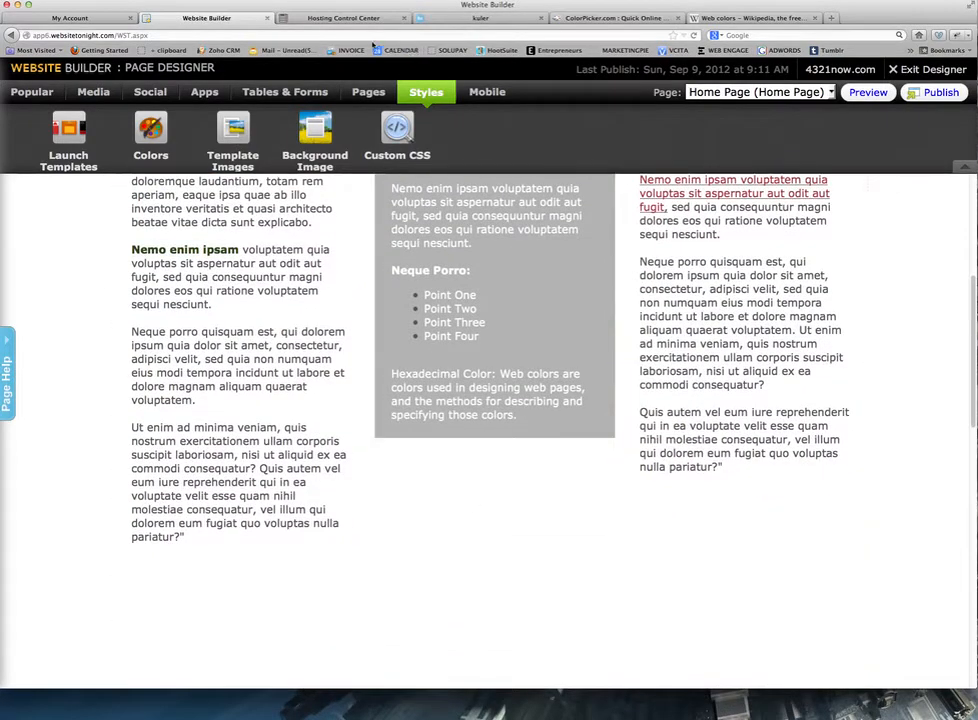
pyautogui.click(21, 94)
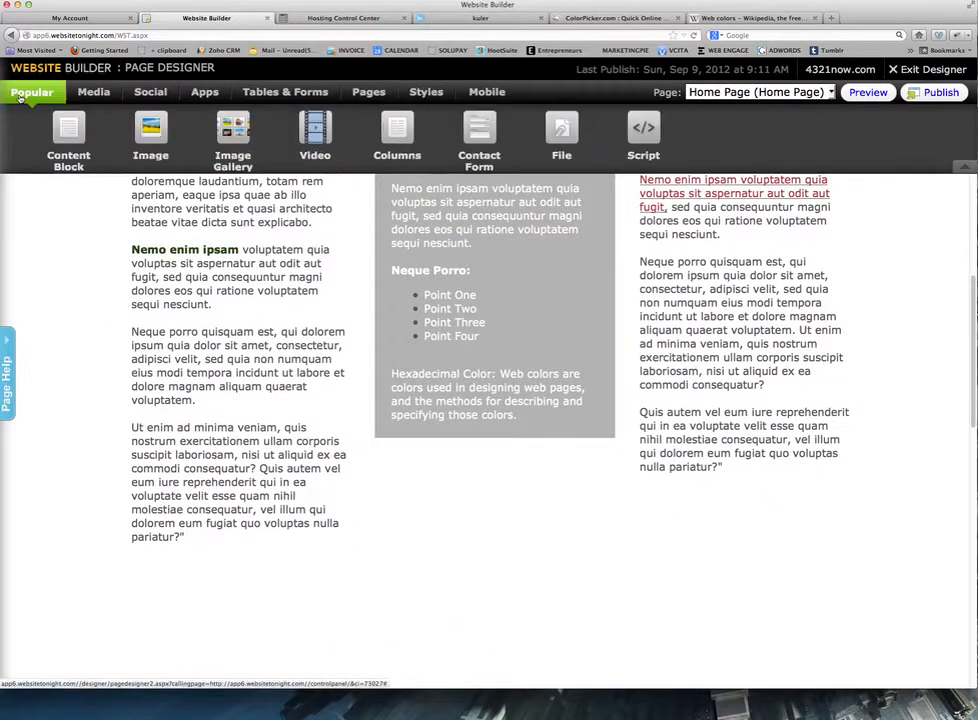
pyautogui.moveTo(68, 128); pyautogui.dragTo(419, 458)
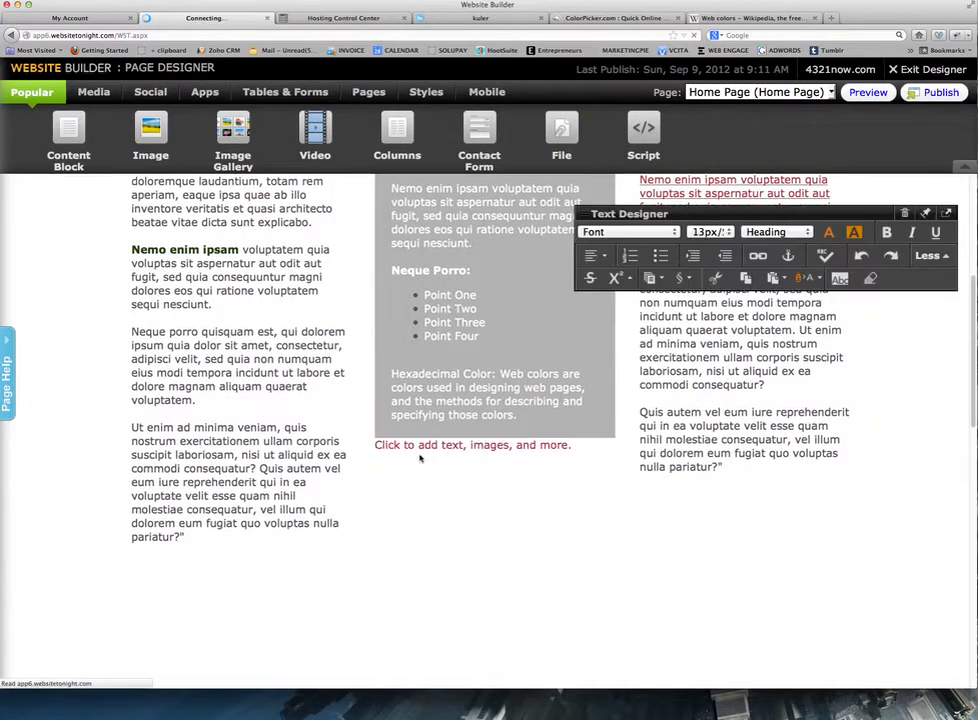
pyautogui.click(421, 450)
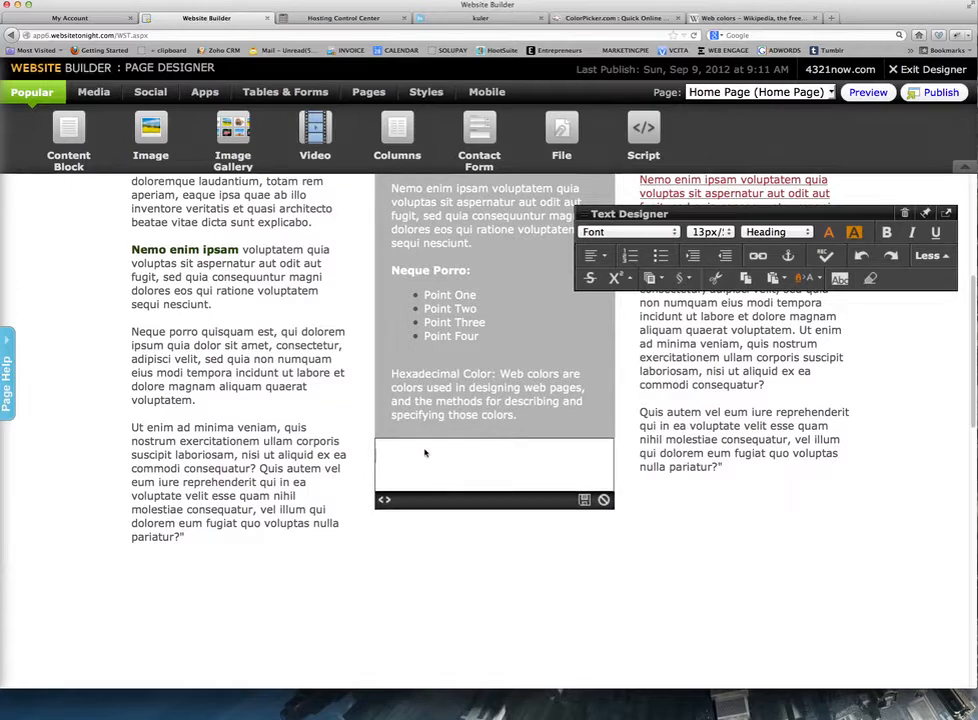
pyautogui.press('super+v')
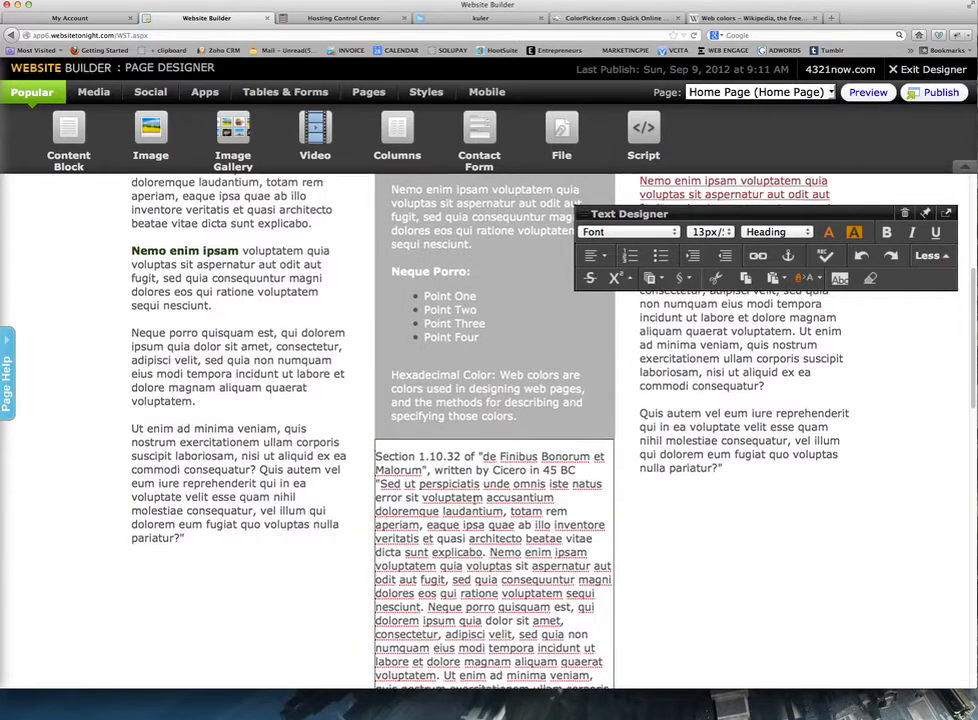
# Insert a blank line above the Section 1.10.32 heading.
pyautogui.scroll(-3, 410, 318)
pyautogui.click(378, 320)
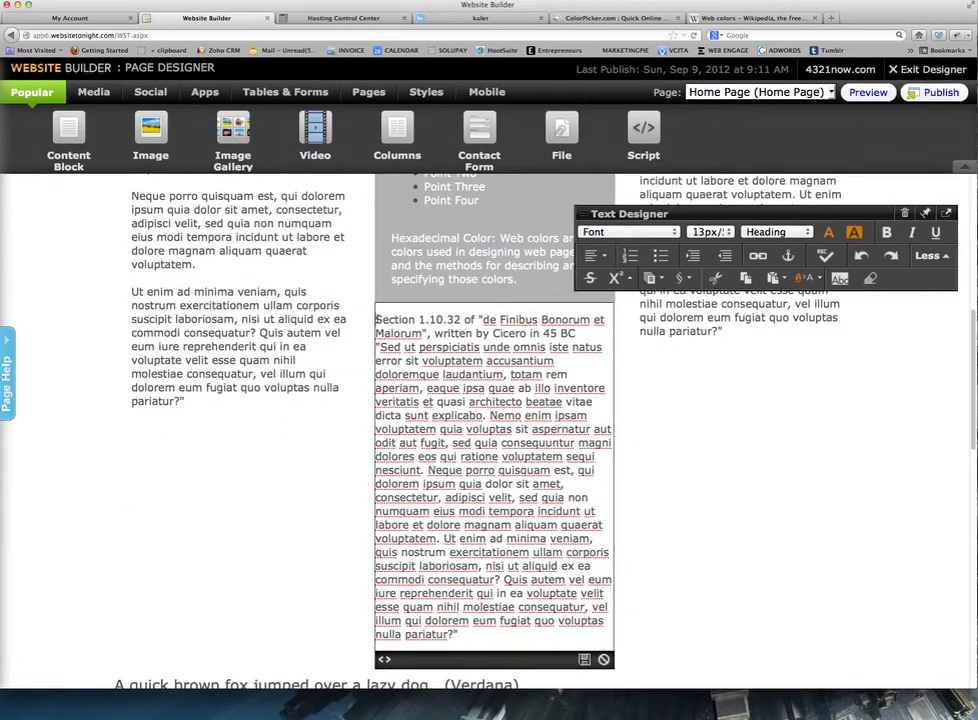
pyautogui.press('Return')
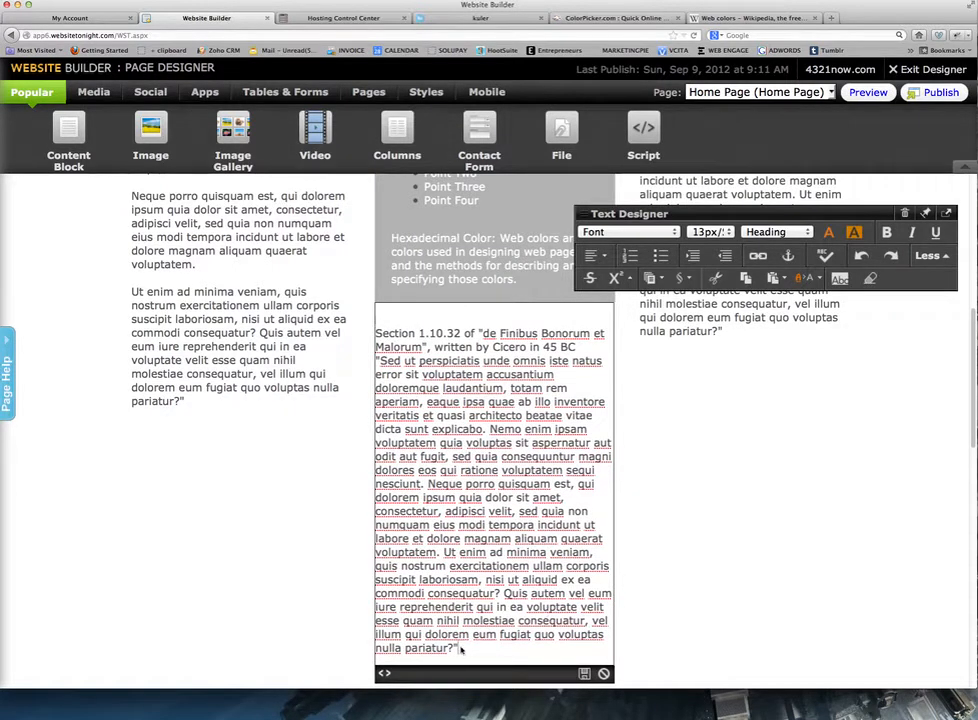
# Select all the pasted Section 1.10.32 text and apply Clear MS Word formatting.
pyautogui.moveTo(458, 648); pyautogui.dragTo(376, 333)
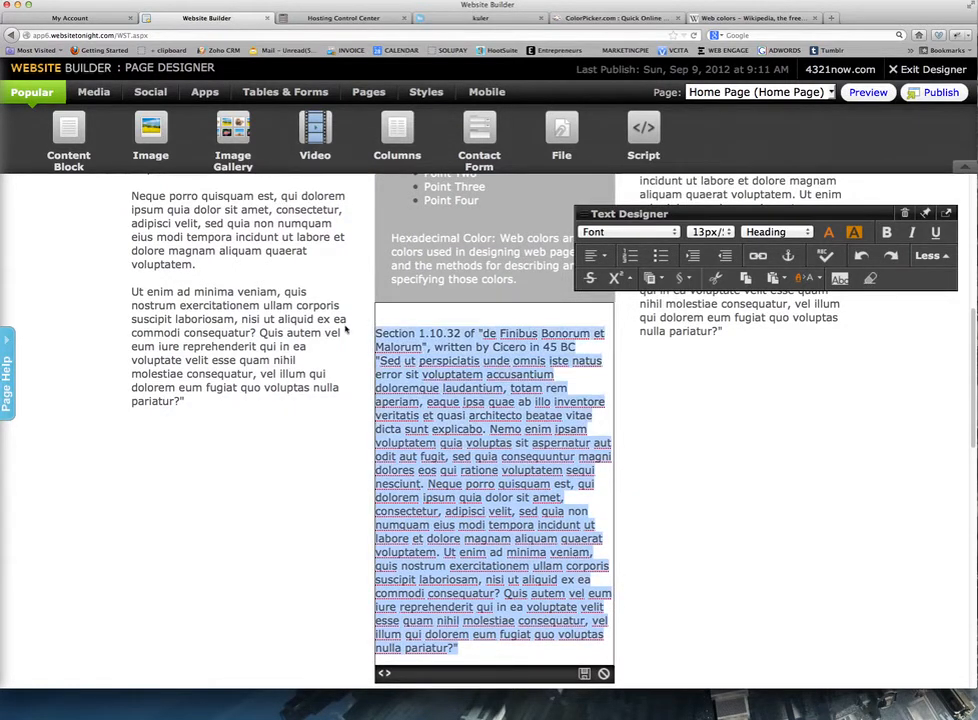
pyautogui.click(819, 279)
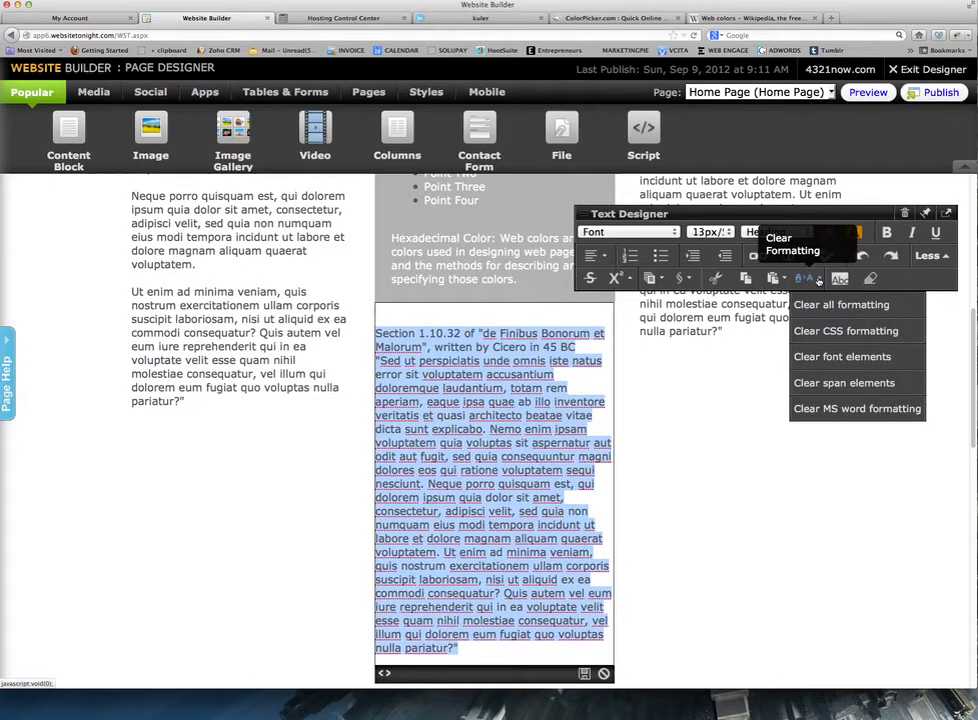
pyautogui.click(930, 256)
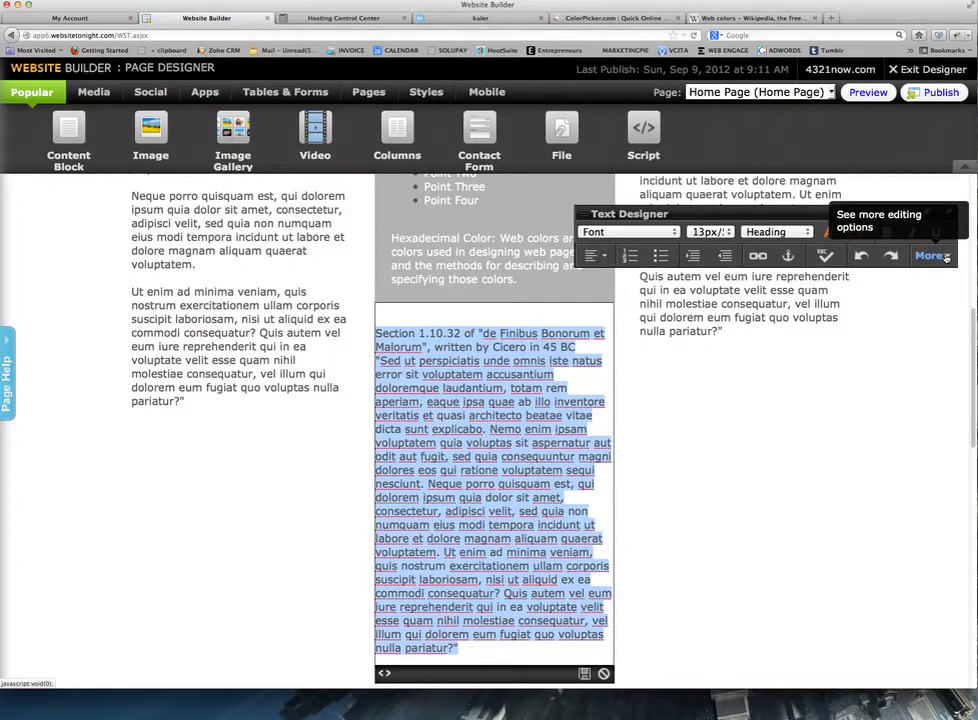
pyautogui.click(944, 256)
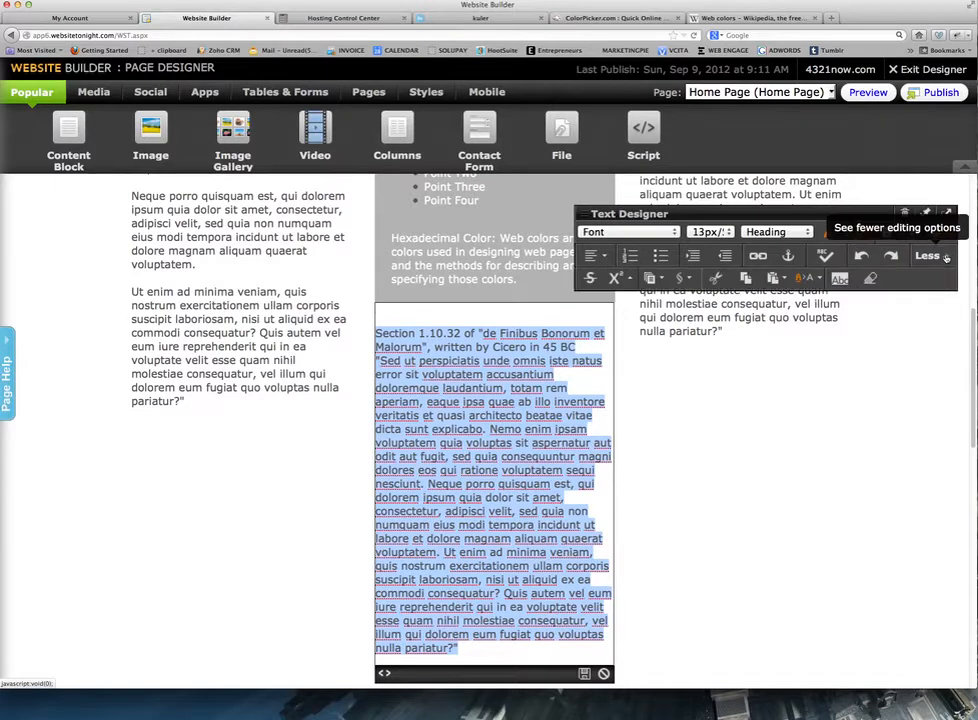
pyautogui.click(806, 278)
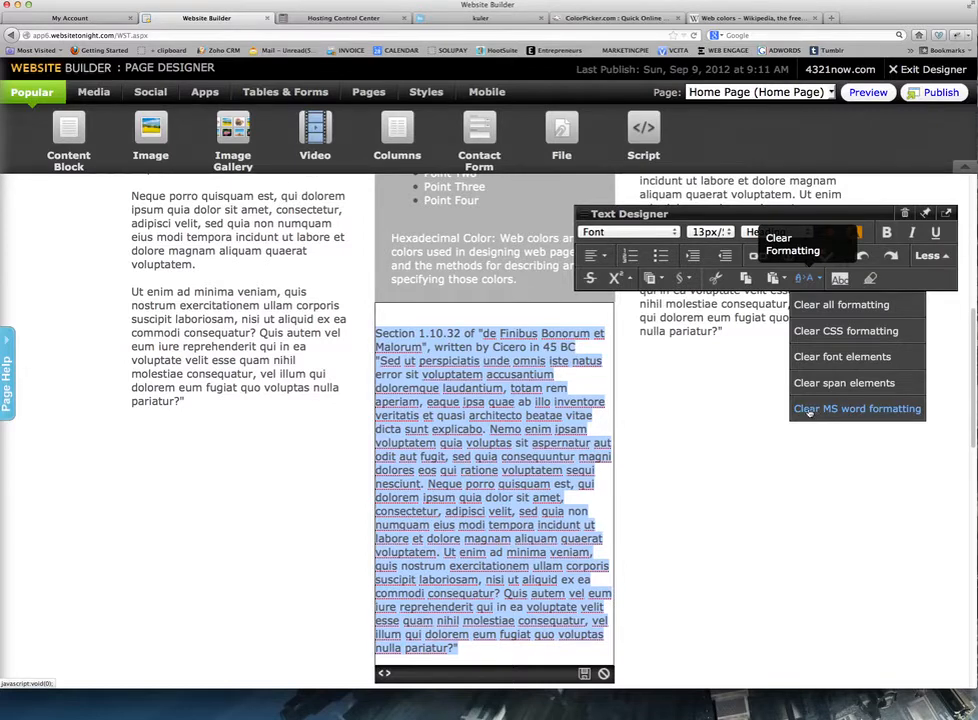
pyautogui.click(808, 409)
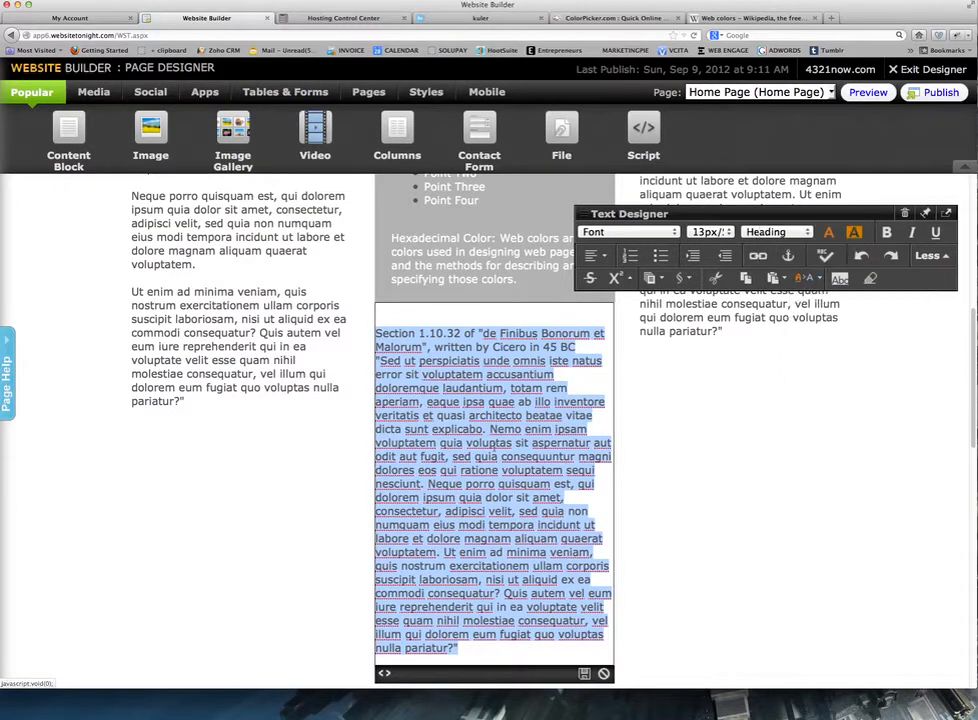
pyautogui.click(404, 371)
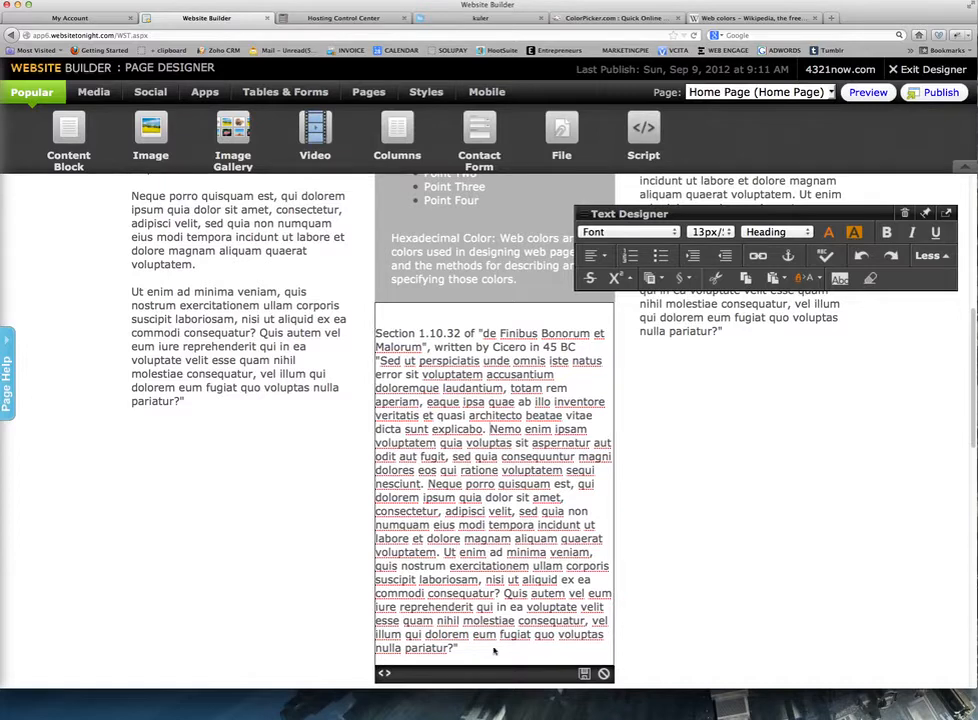
# Make the Section 1.10.32 heading lines bold.
pyautogui.moveTo(460, 651); pyautogui.dragTo(376, 333)
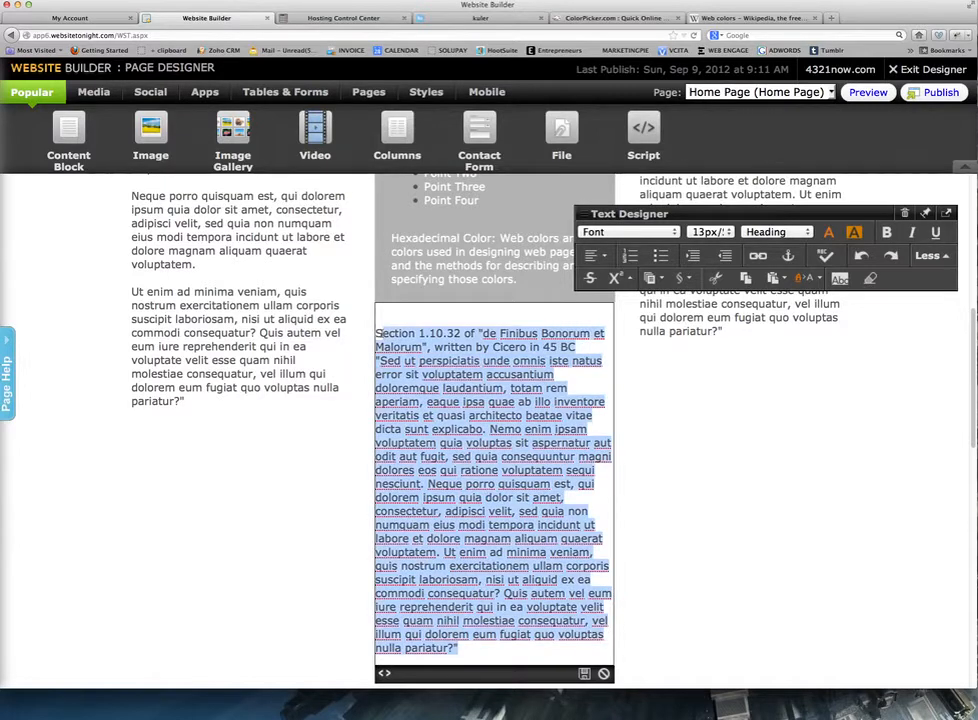
pyautogui.click(575, 347)
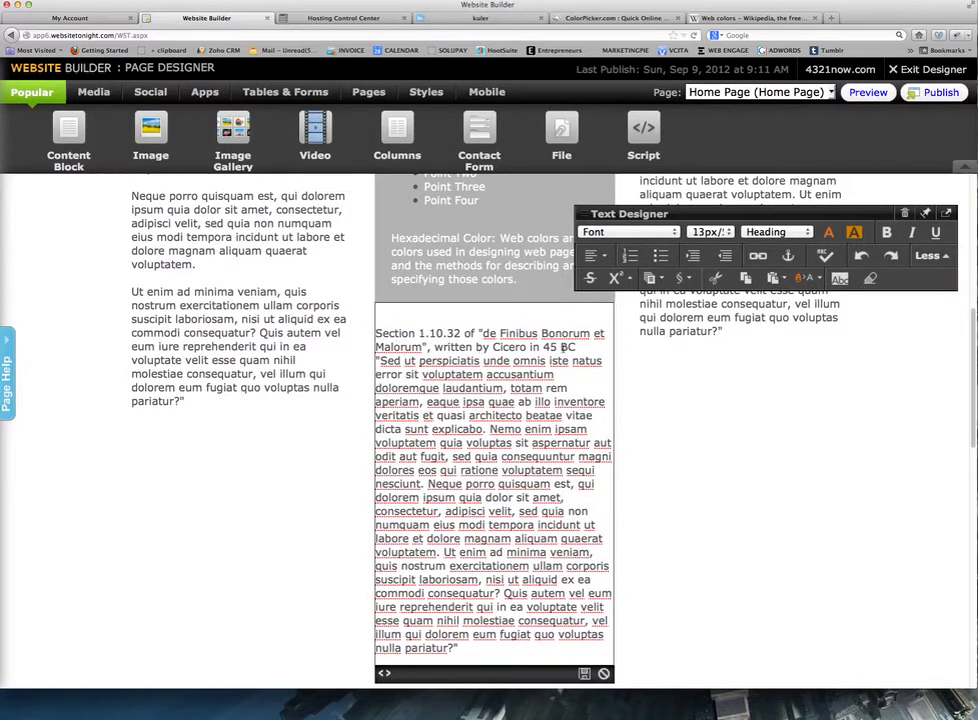
pyautogui.moveTo(576, 347); pyautogui.dragTo(376, 333)
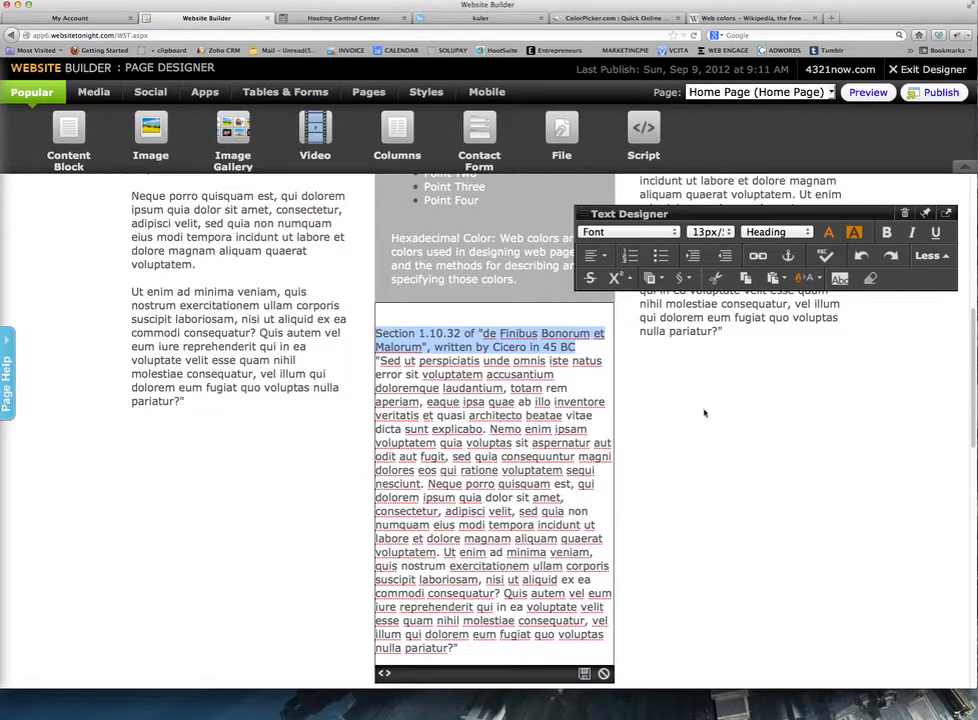
pyautogui.click(884, 233)
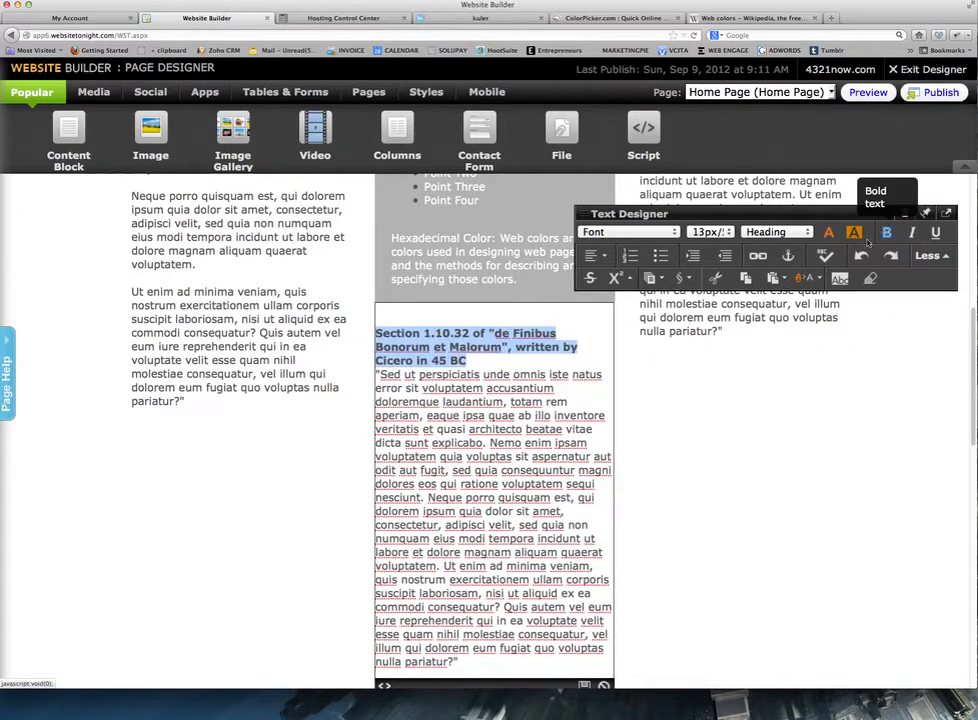
# Italicize the first two quote lines and move the Text Designer panel off the right column.
pyautogui.moveTo(556, 390); pyautogui.dragTo(368, 370)
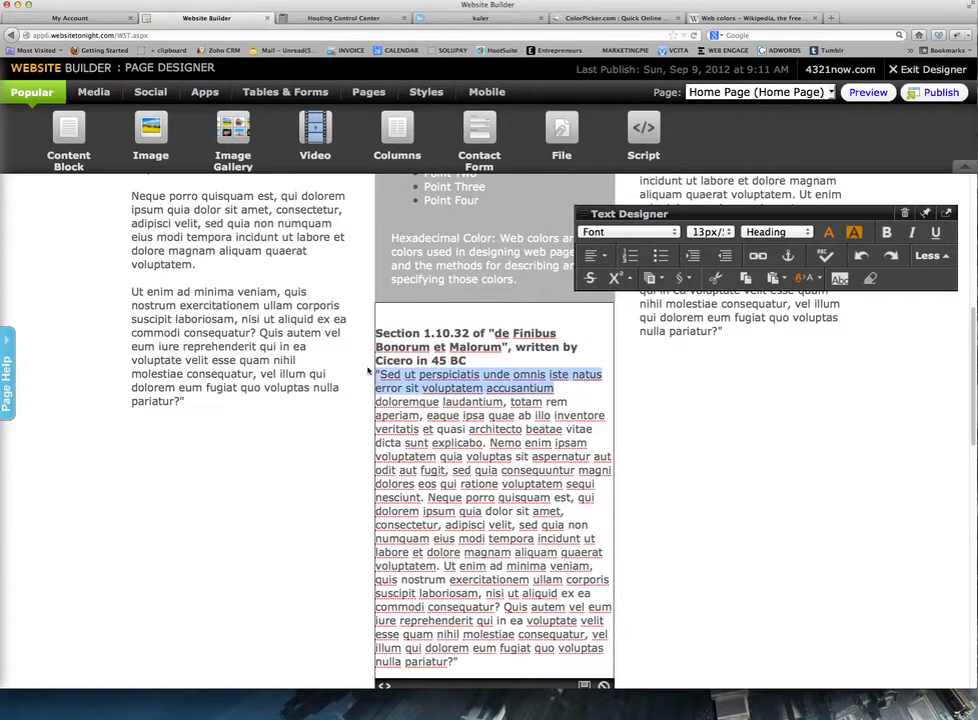
pyautogui.click(913, 233)
pyautogui.moveTo(719, 213); pyautogui.dragTo(316, 221)
# Dock the text formatting options as a full-width toolbar.
pyautogui.scroll(3, 560, 338)
pyautogui.scroll(-9, 557, 338)
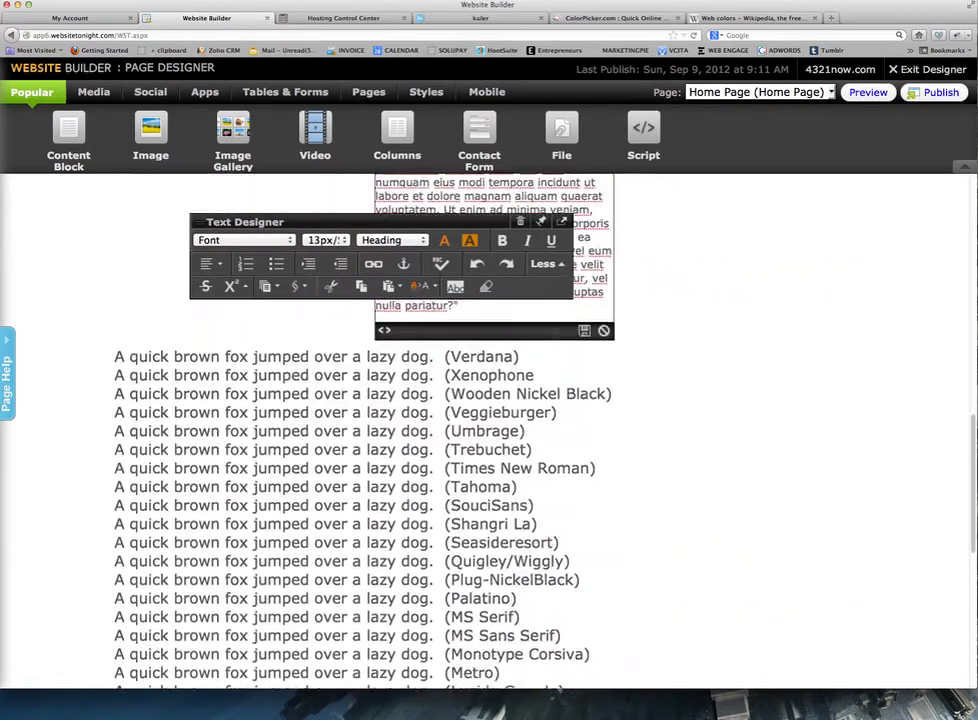
pyautogui.scroll(10, 557, 340)
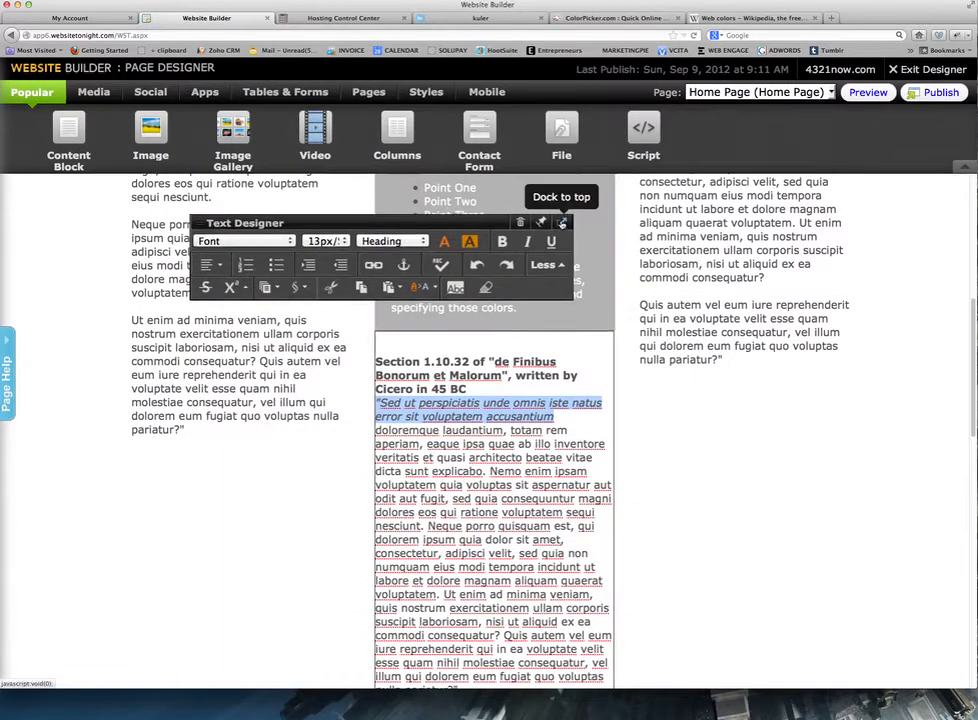
pyautogui.click(562, 222)
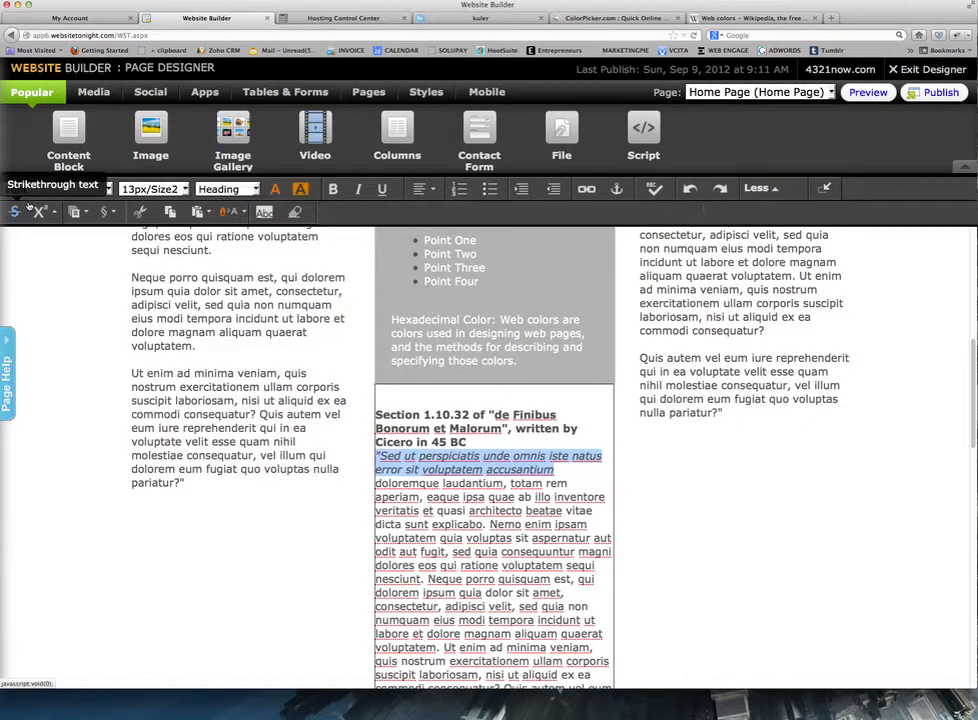
# Add a blank line after the Section 1.10.32 heading and bring Notes.txt forward.
pyautogui.scroll(5, 91, 352)
pyautogui.scroll(-8, 91, 352)
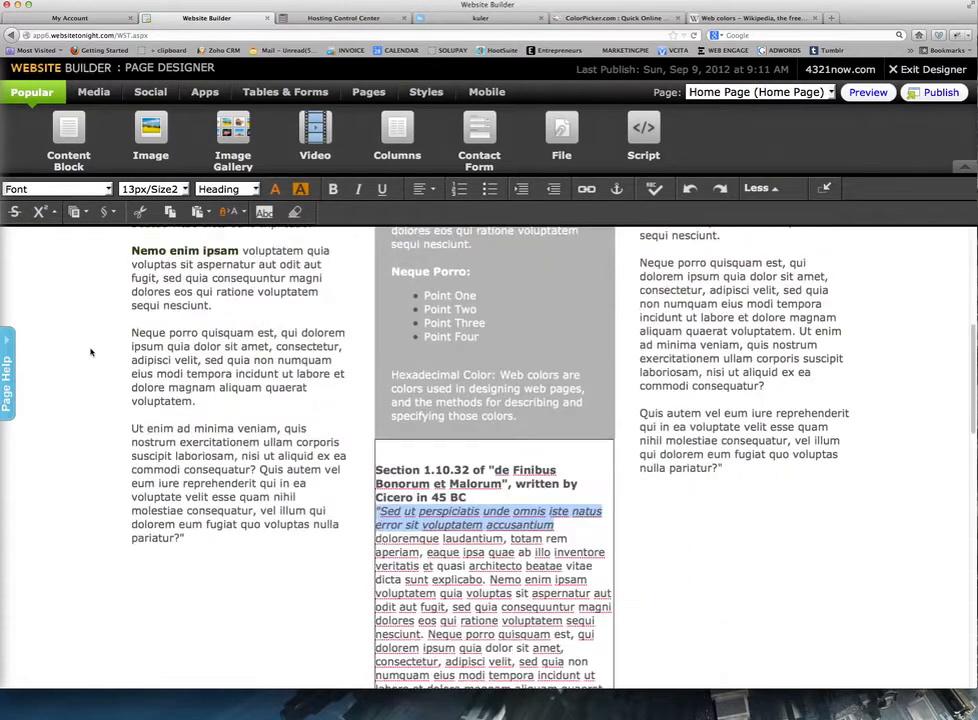
pyautogui.scroll(2, 91, 352)
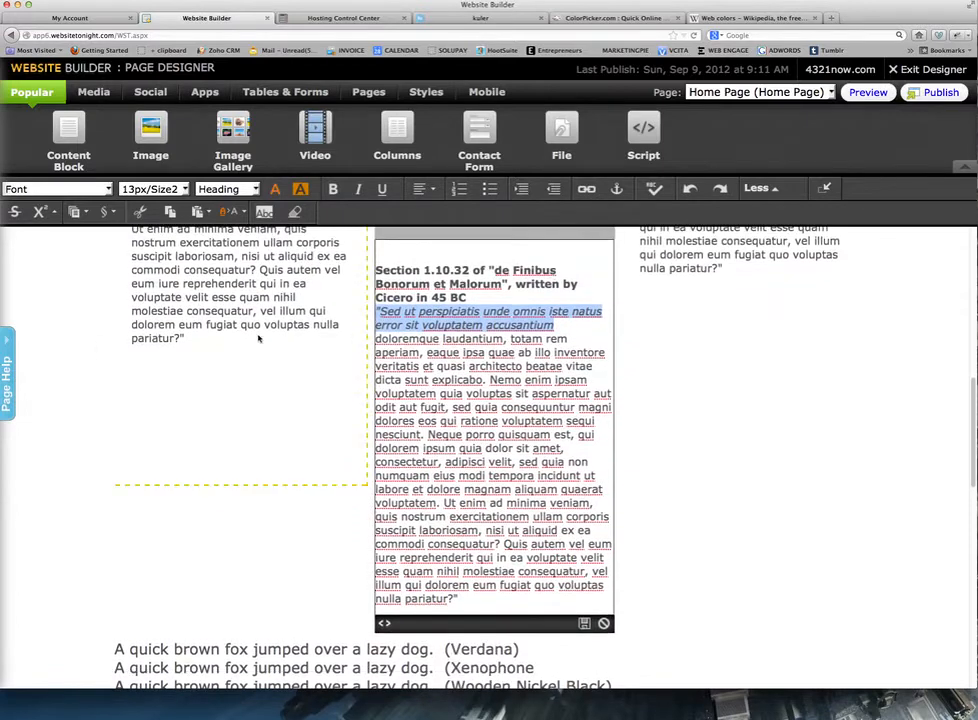
pyautogui.click(576, 334)
pyautogui.scroll(1, 629, 233)
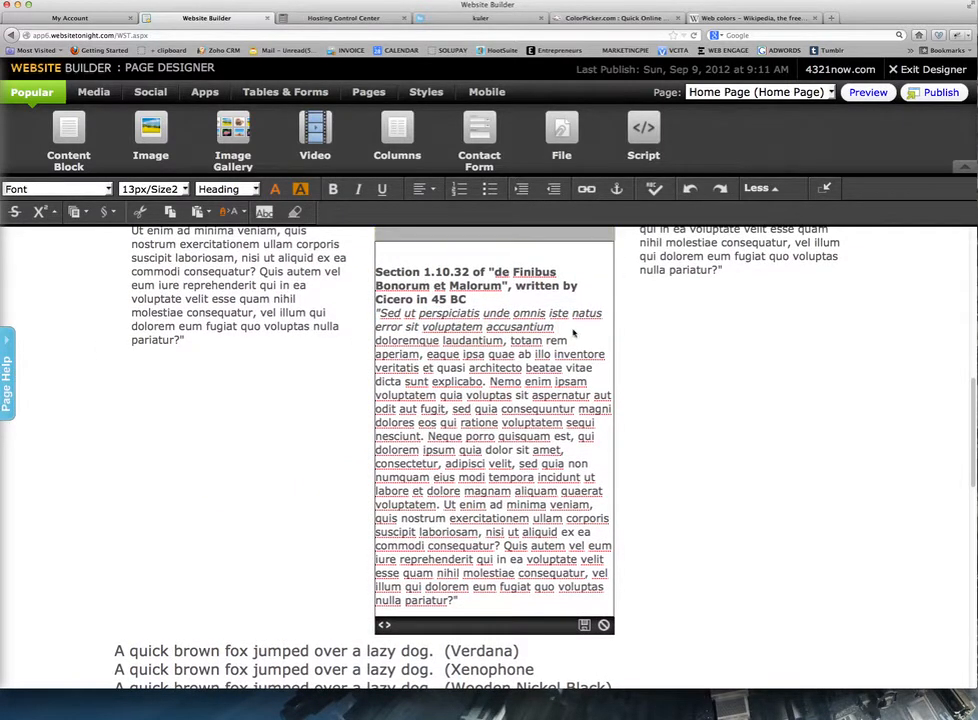
pyautogui.click(475, 300)
pyautogui.press('Return')
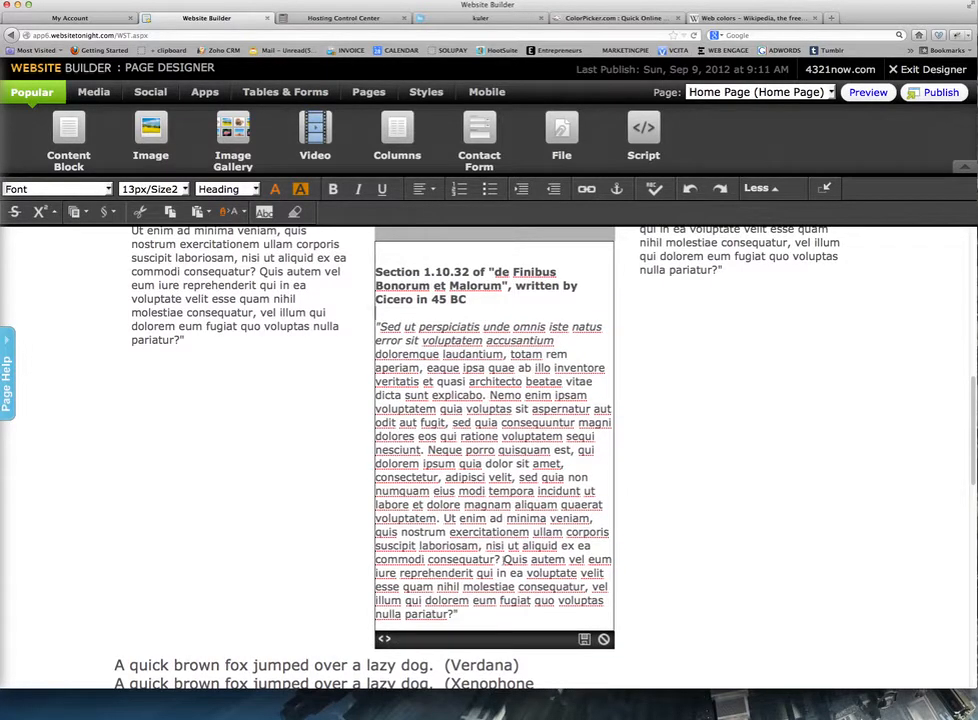
pyautogui.click(535, 706)
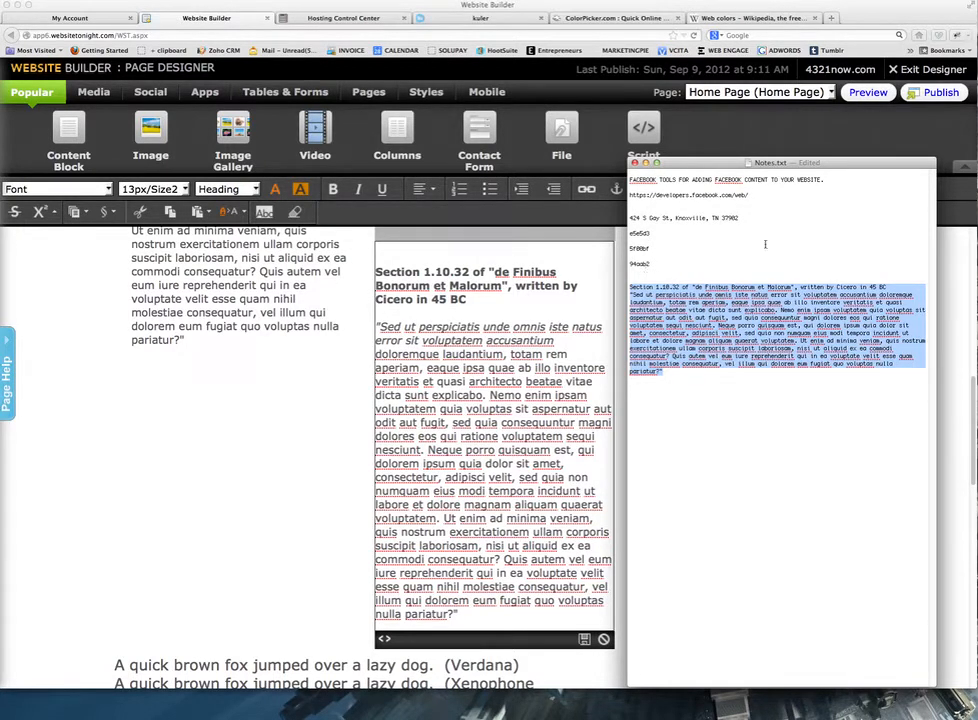
# Move the Notes.txt window to the right edge and select the colour code e5e5d3.
pyautogui.click(698, 384)
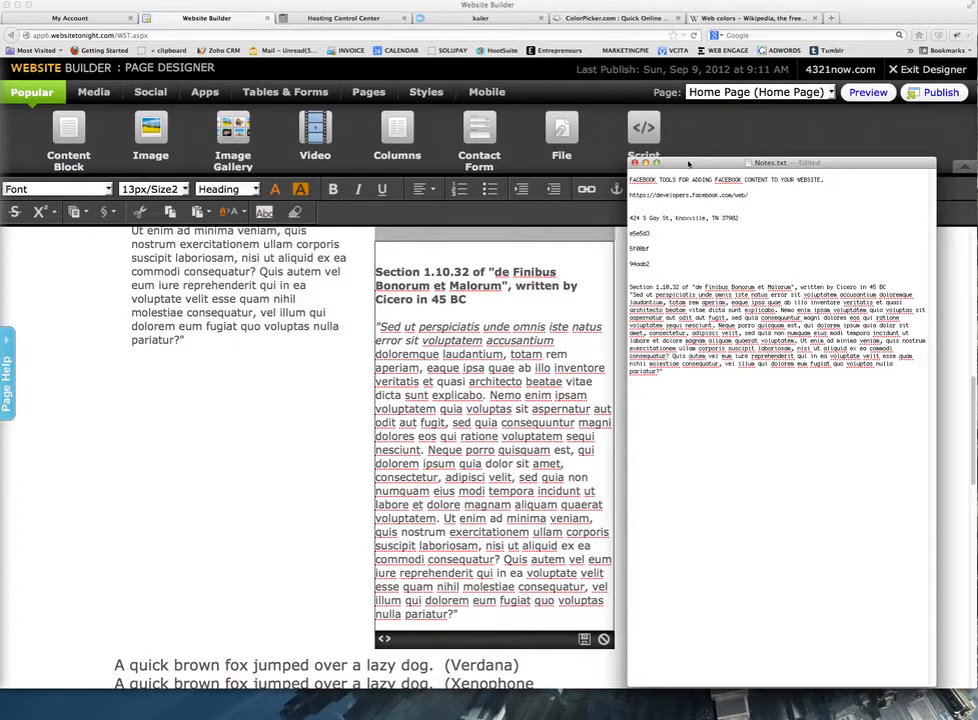
pyautogui.moveTo(689, 163); pyautogui.dragTo(593, 155)
pyautogui.doubleClick(545, 223)
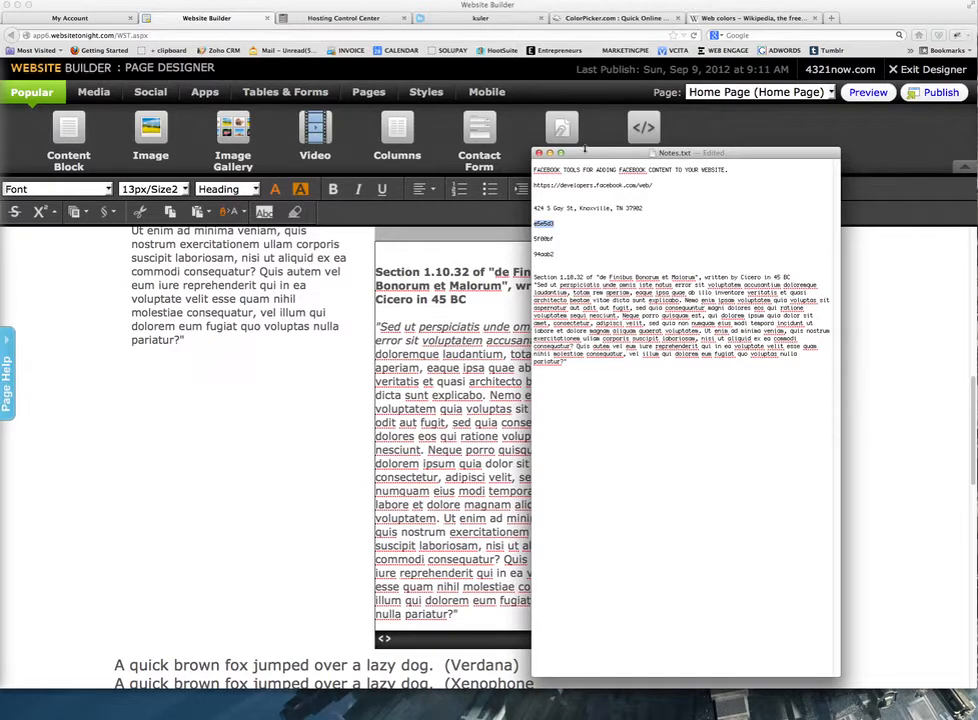
pyautogui.moveTo(584, 156); pyautogui.dragTo(587, 157)
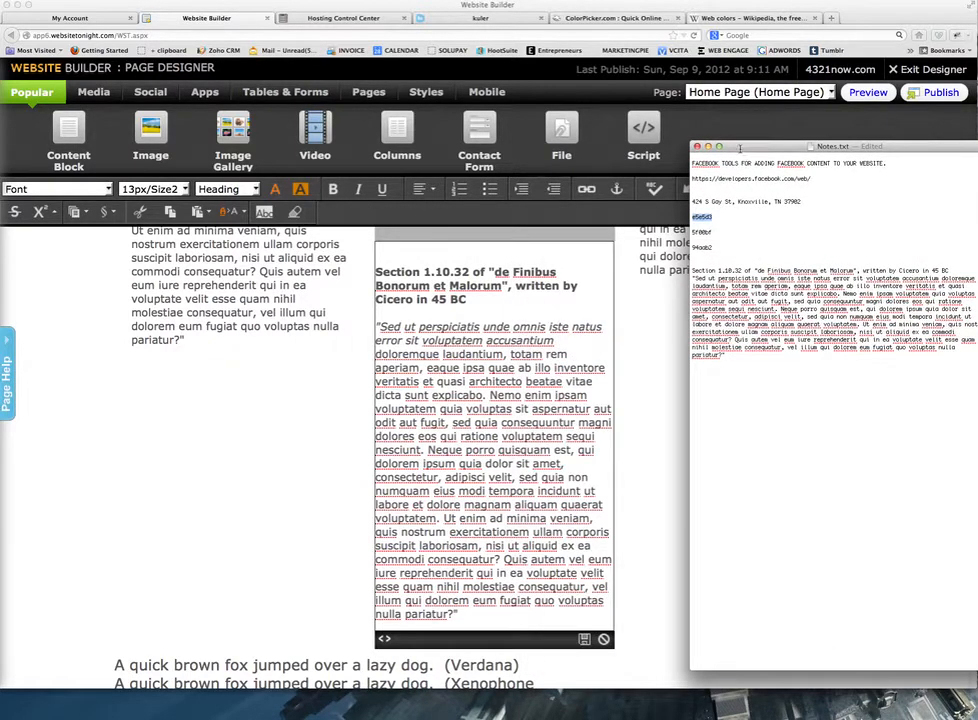
pyautogui.scroll(5, 523, 334)
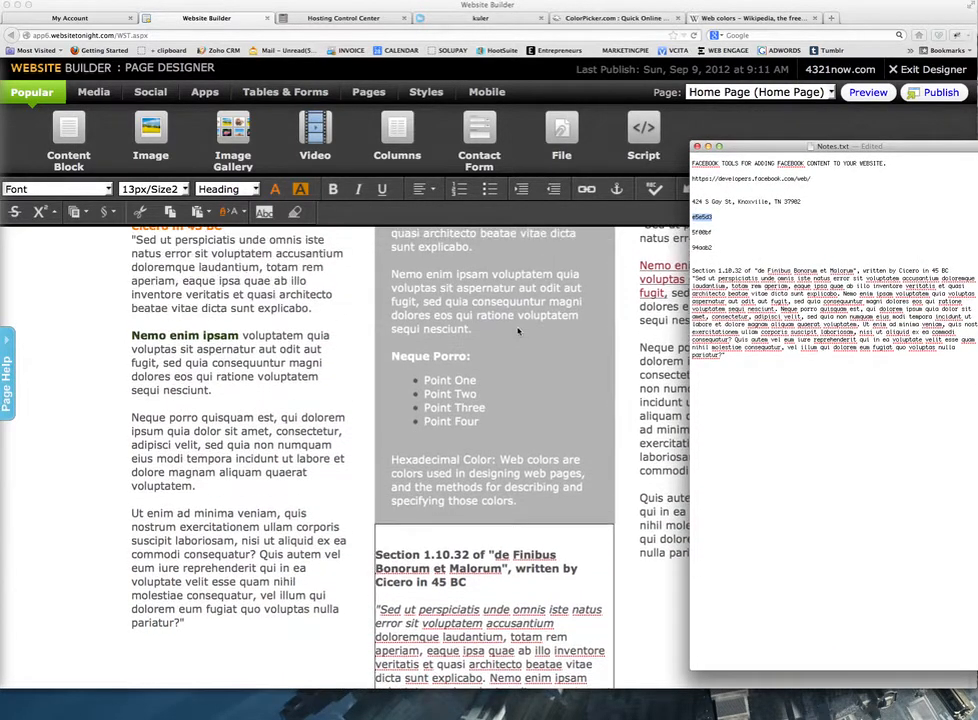
pyautogui.scroll(-4, 520, 334)
pyautogui.scroll(10, 518, 331)
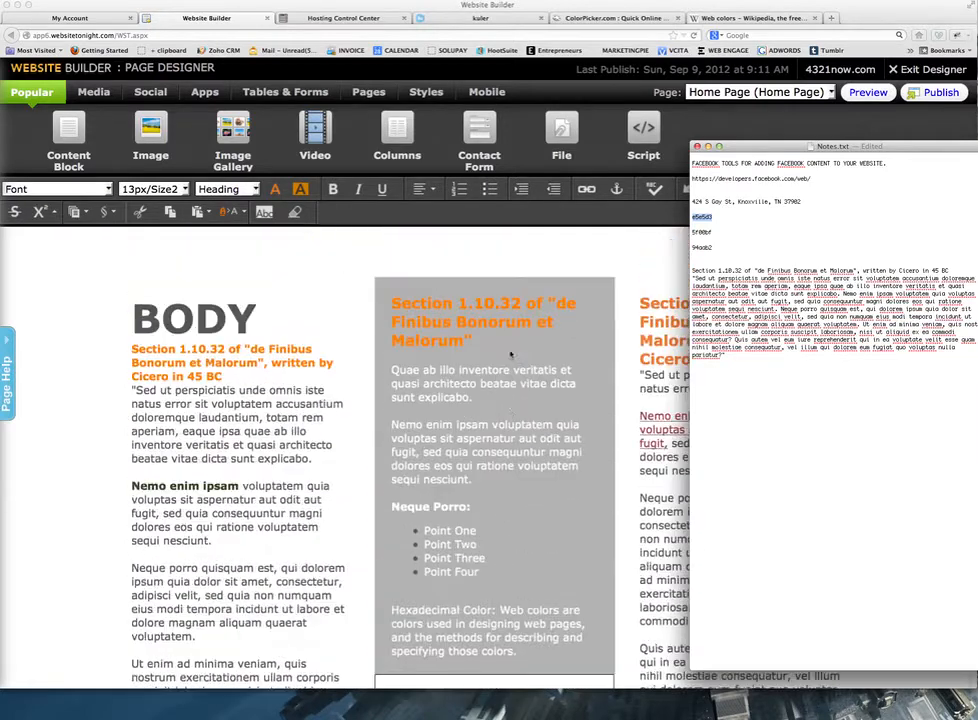
pyautogui.scroll(-3, 511, 355)
pyautogui.click(587, 345)
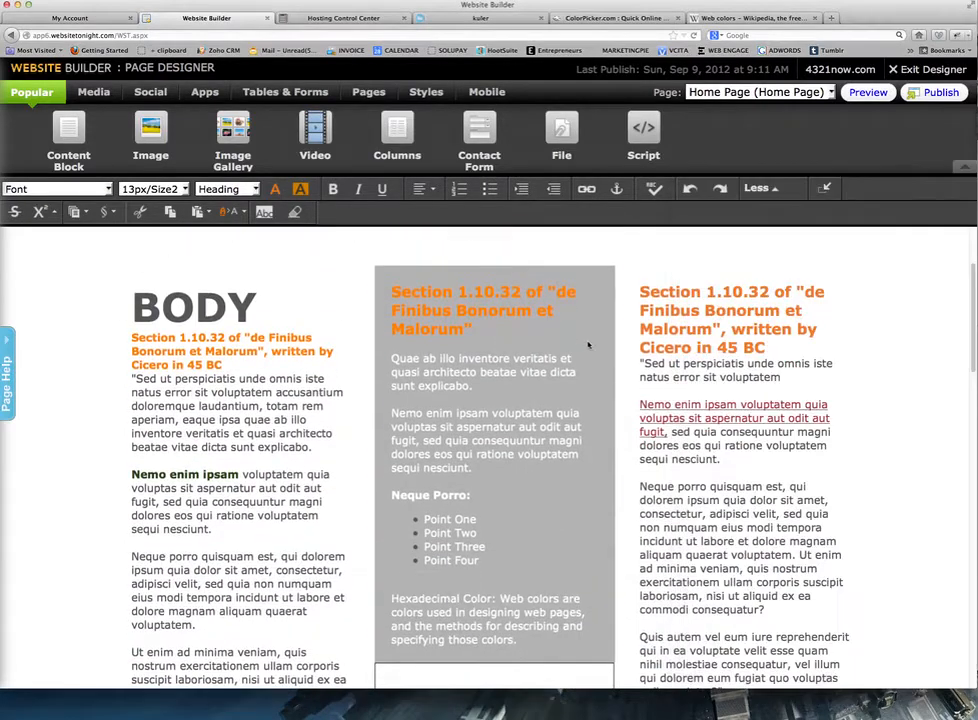
pyautogui.moveTo(599, 286)
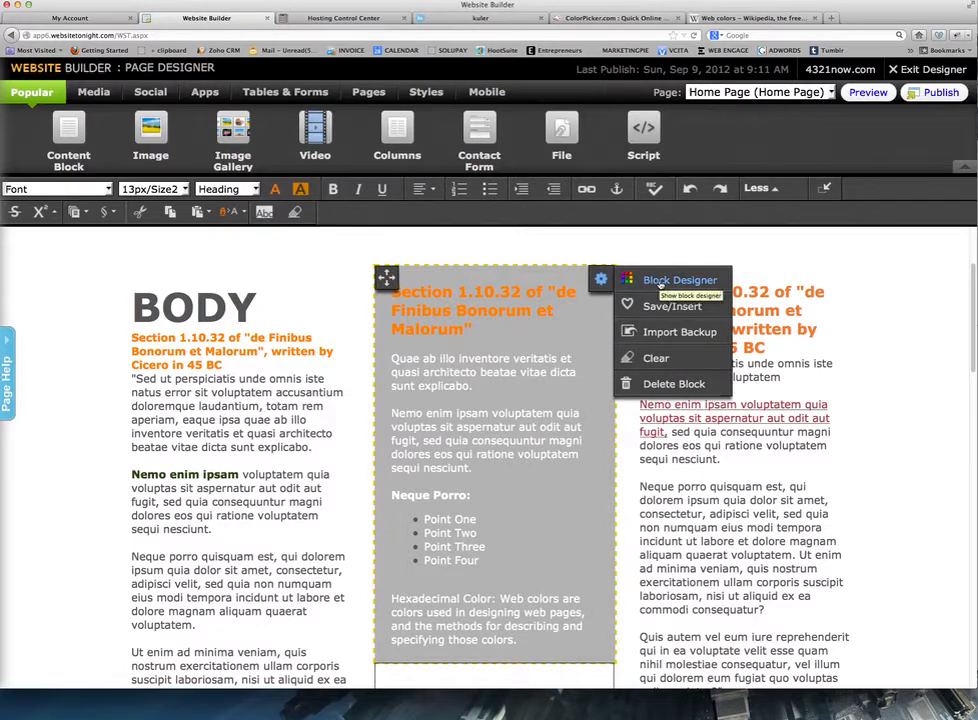
pyautogui.click(660, 281)
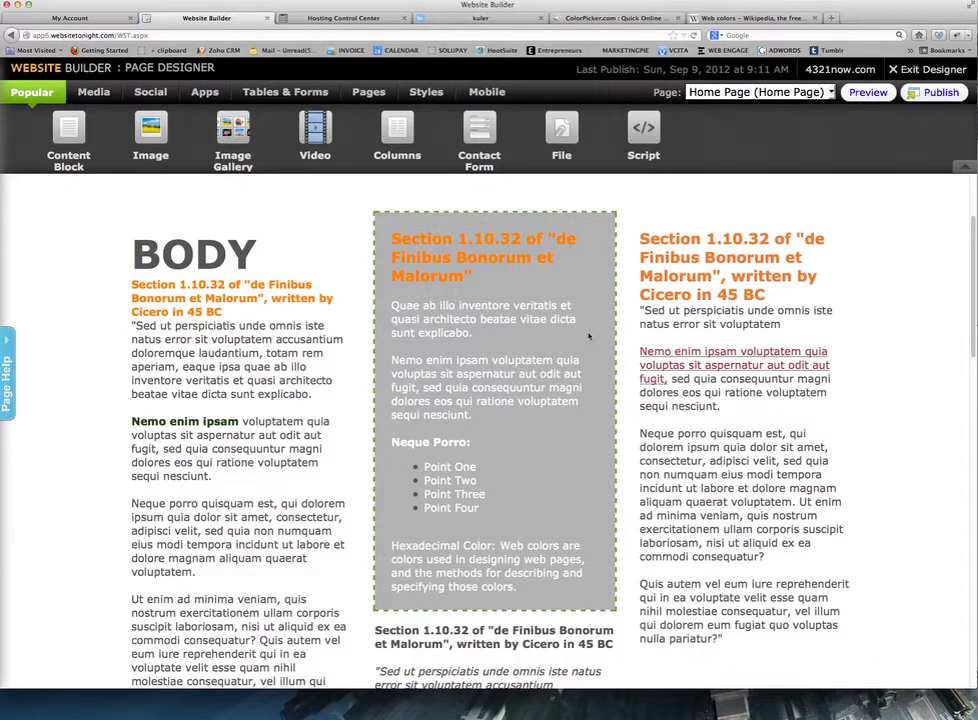
pyautogui.scroll(3, 589, 336)
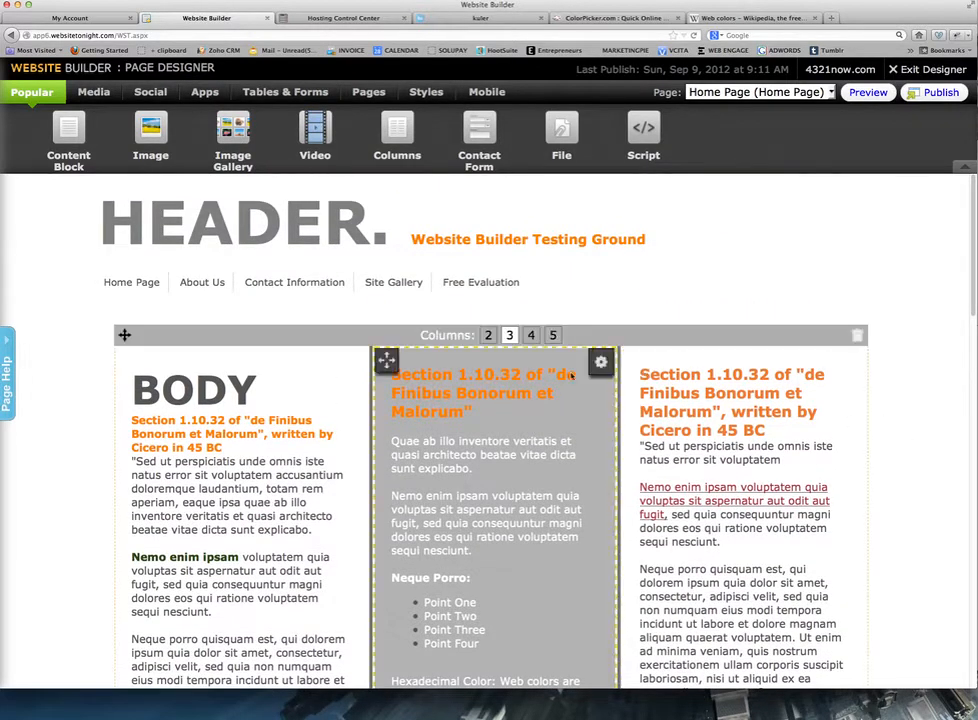
pyautogui.click(601, 361)
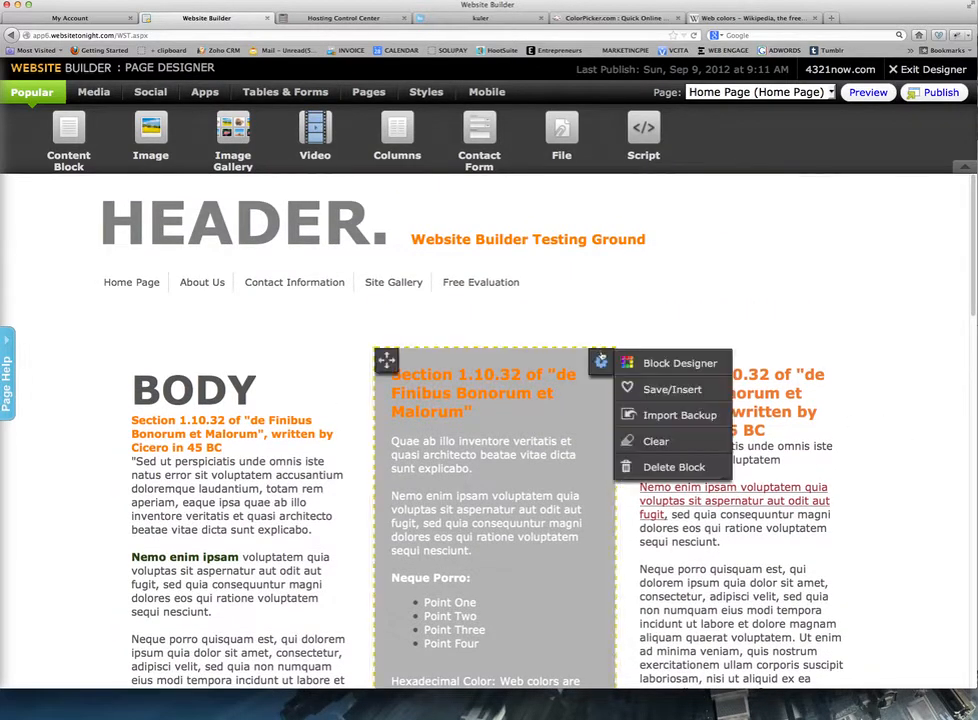
pyautogui.click(655, 364)
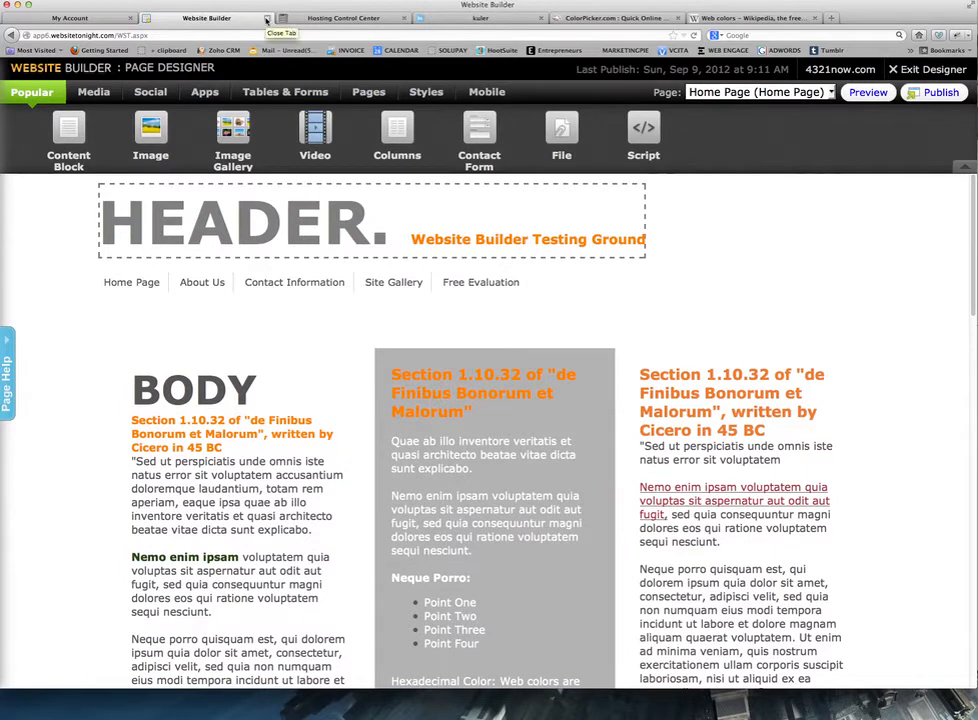
# Close the site builder and relaunch it for 4321now.com from My Account.
pyautogui.click(267, 20)
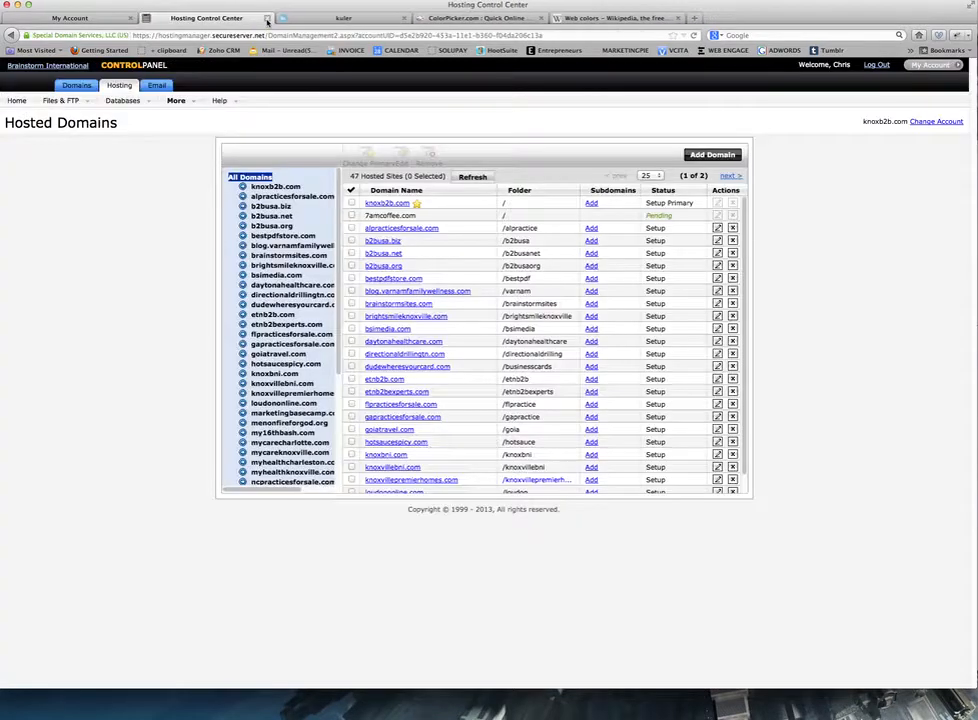
pyautogui.click(97, 20)
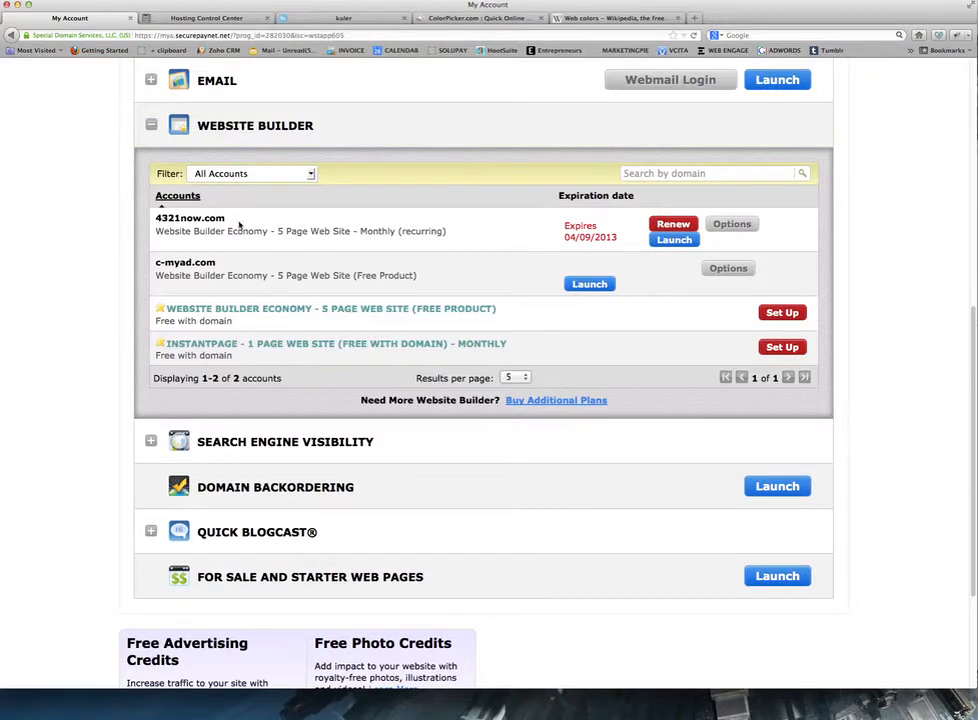
pyautogui.click(684, 243)
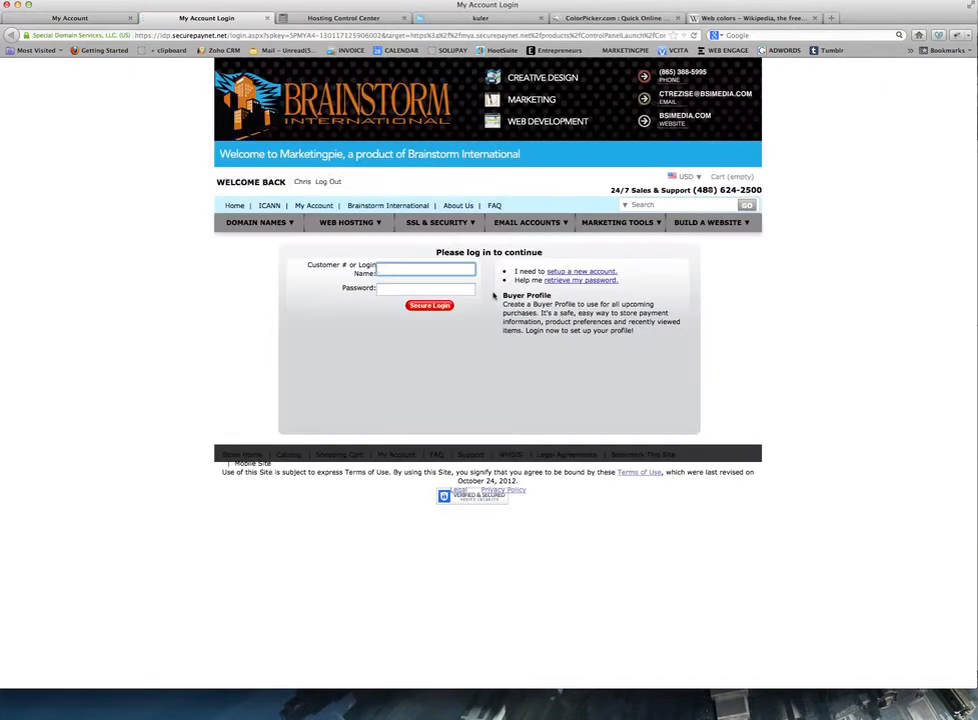
# Sign in with the login name and the saved customer number.
pyautogui.click(446, 271)
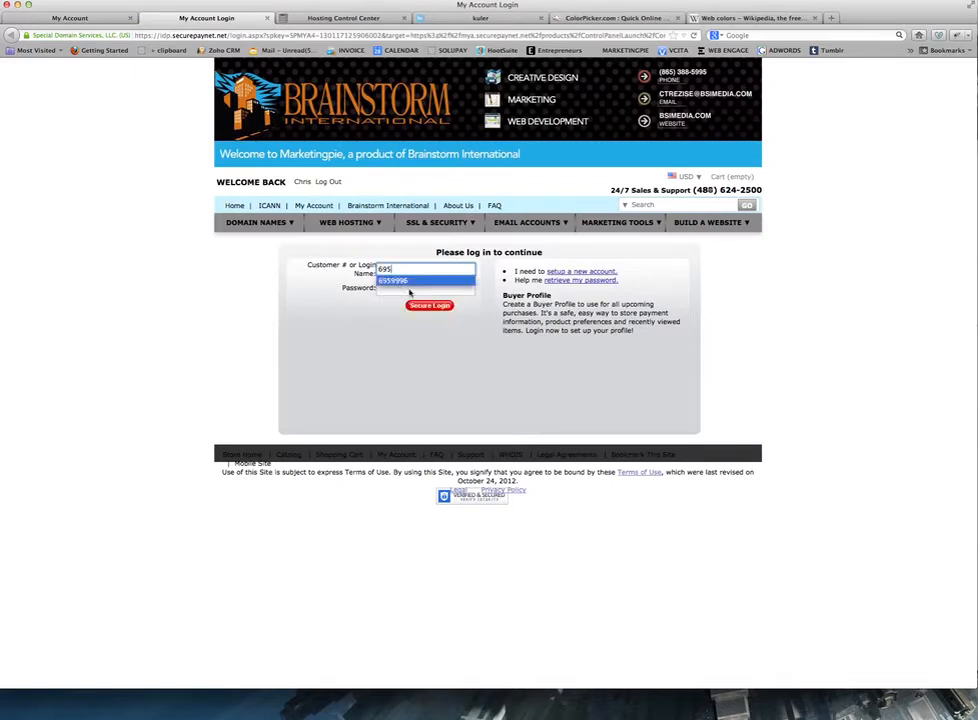
pyautogui.click(408, 282)
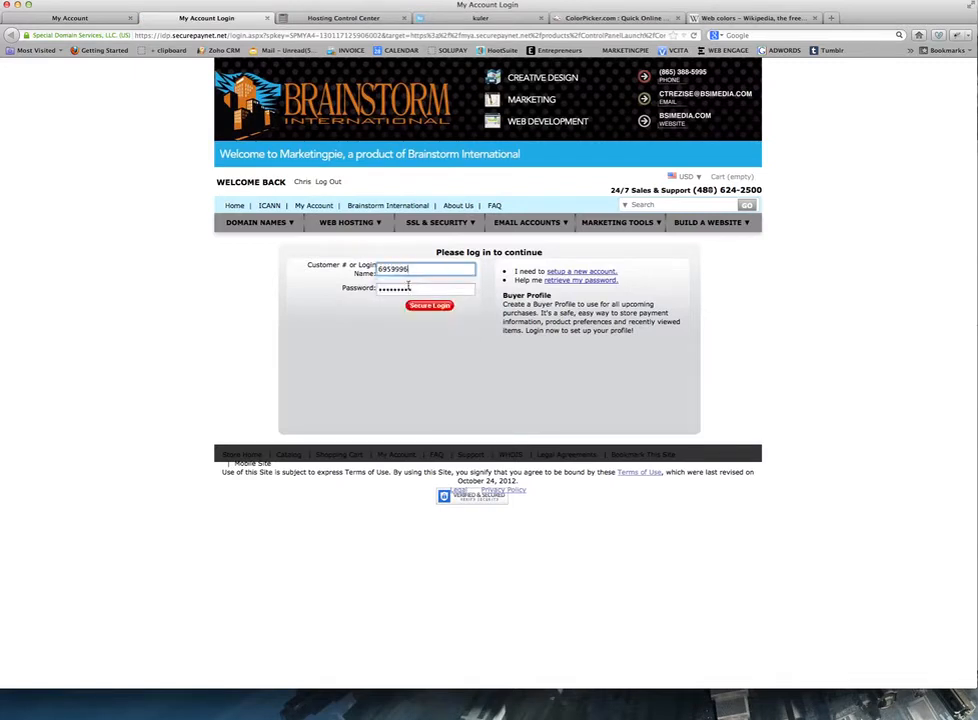
pyautogui.click(425, 307)
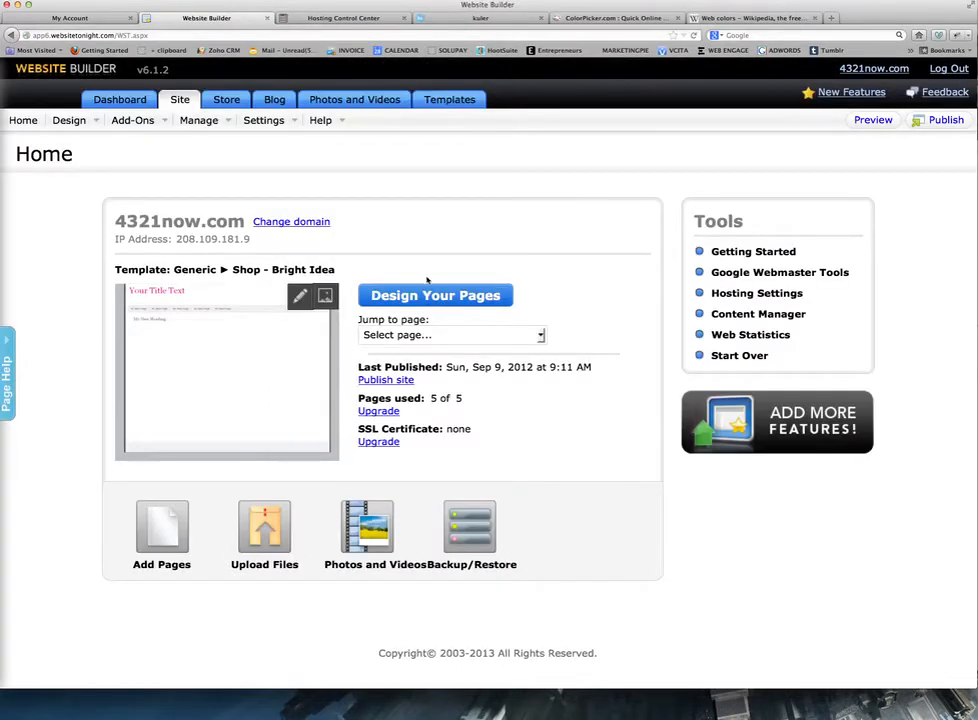
# Open Design Your Pages and bring up Block Designer for the grey middle block.
pyautogui.click(426, 296)
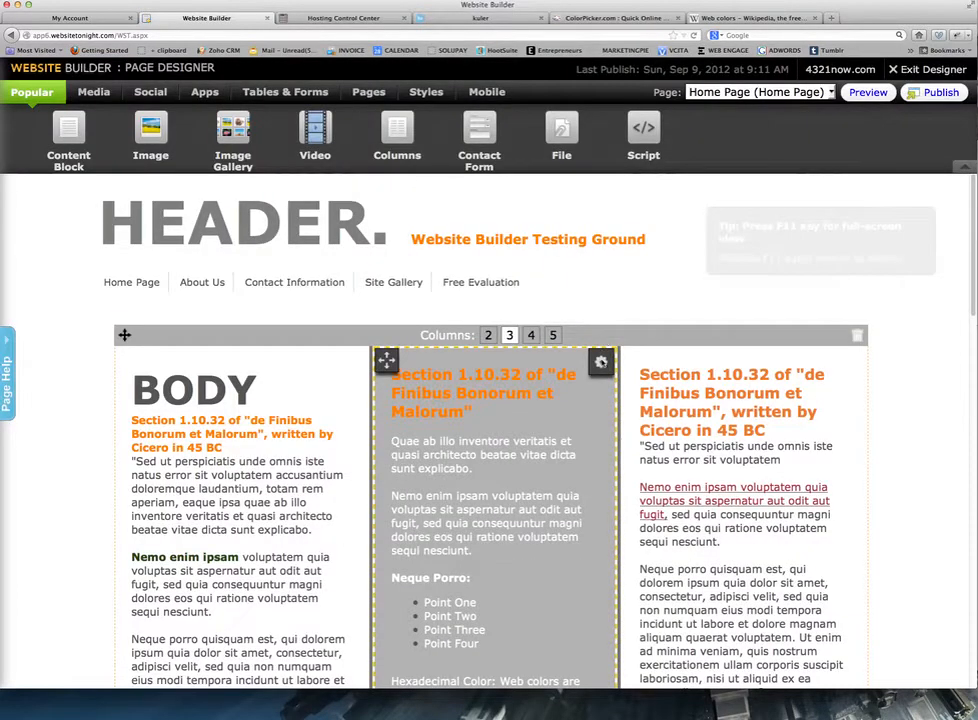
pyautogui.moveTo(602, 363)
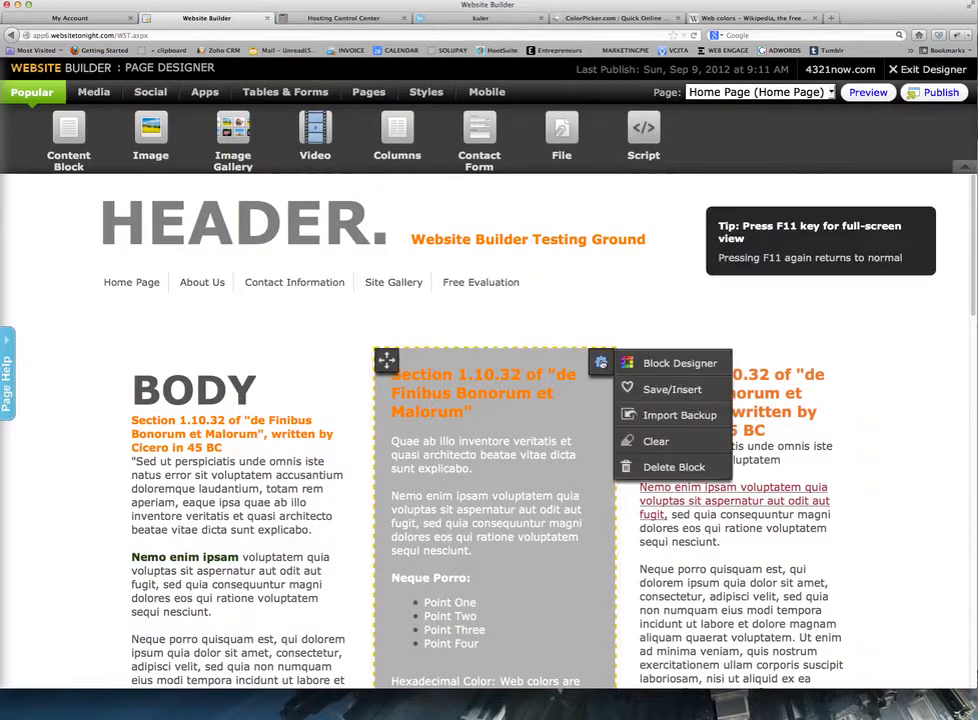
pyautogui.click(678, 363)
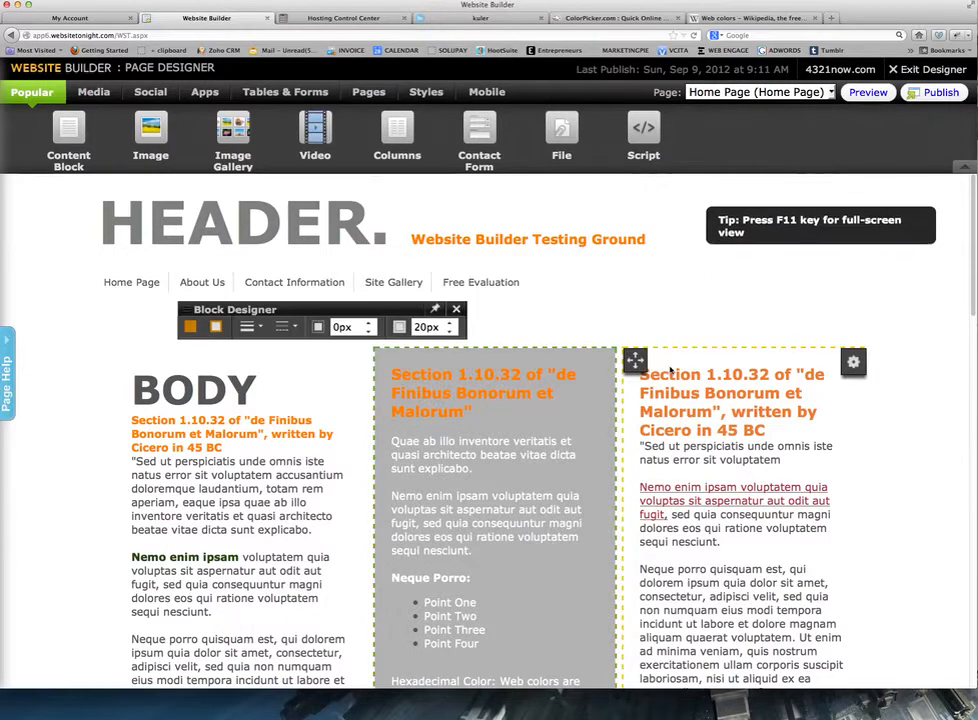
pyautogui.moveTo(382, 312); pyautogui.dragTo(551, 314)
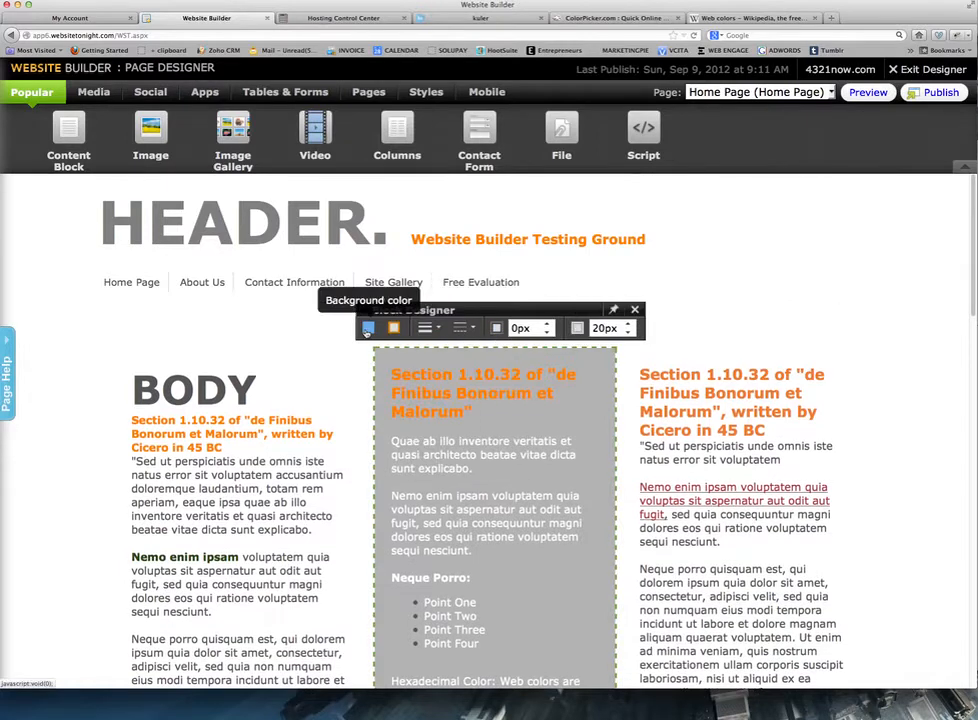
# Replace the middle block's b2b2b2 background hex with 5f00bf.
pyautogui.click(367, 328)
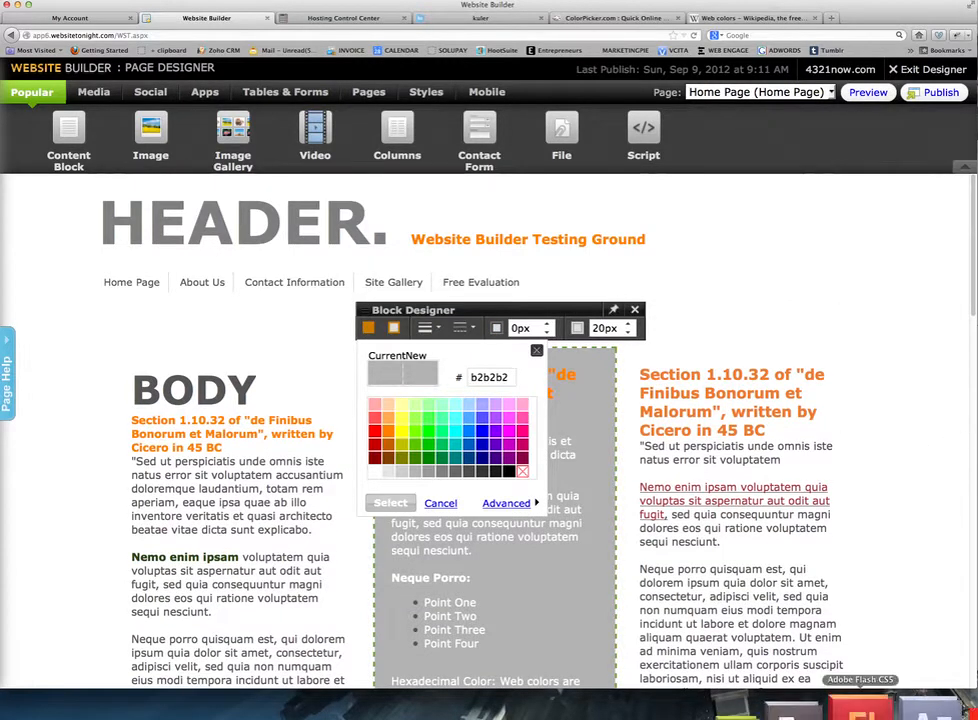
pyautogui.click(541, 705)
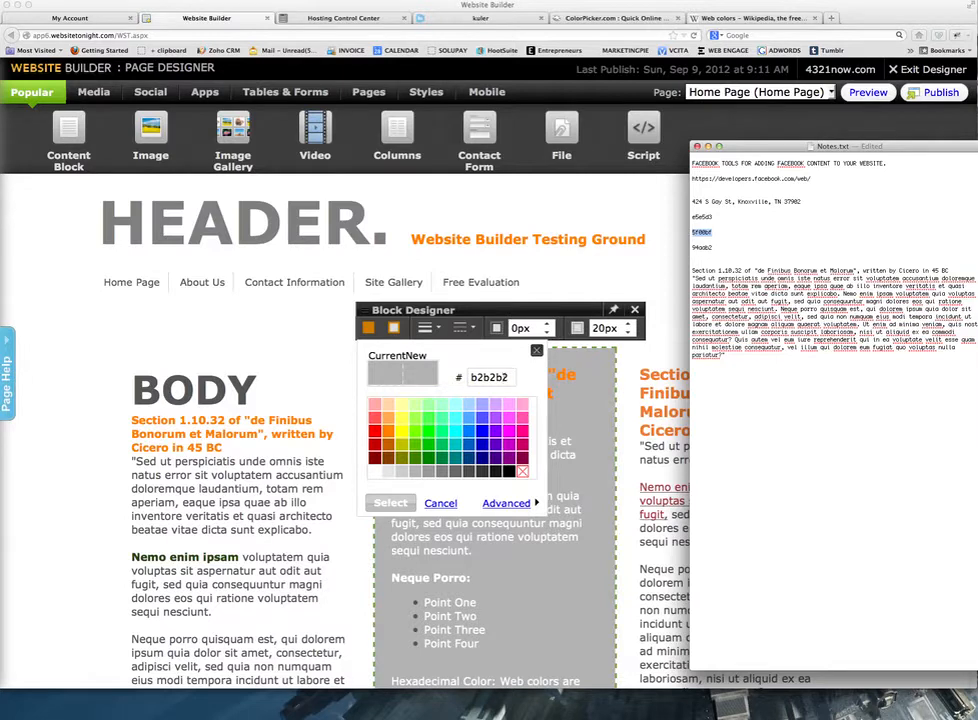
pyautogui.click(508, 379)
pyautogui.moveTo(508, 378); pyautogui.dragTo(458, 376)
pyautogui.write('5f00bf')
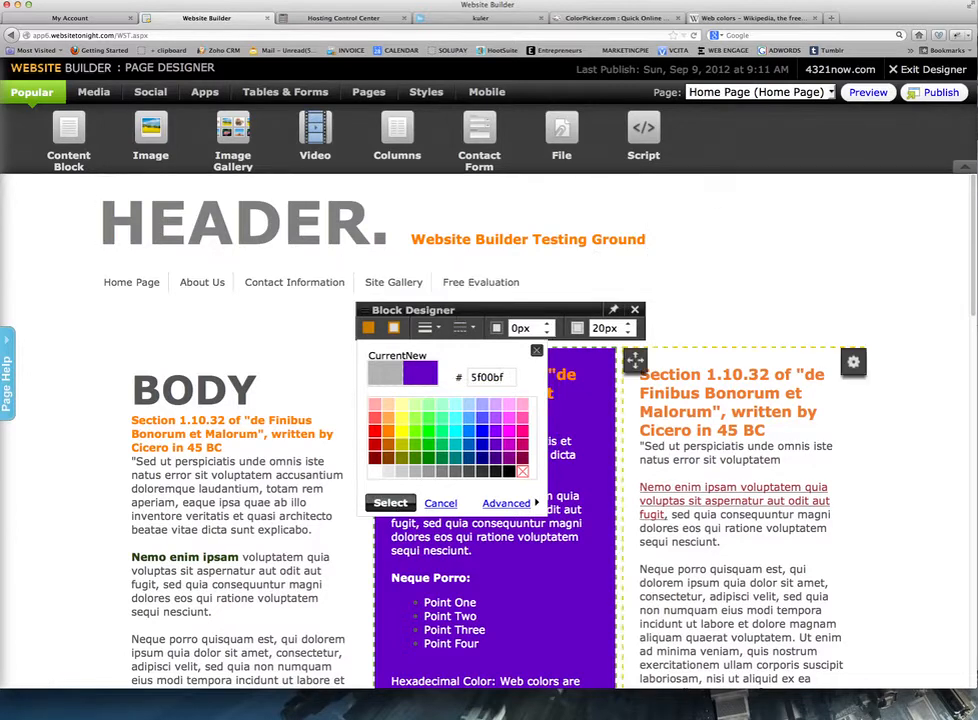
# Copy 94aab2 from Notes.txt, paste it as the background hex and apply it.
pyautogui.moveTo(482, 714)
pyautogui.click(545, 710)
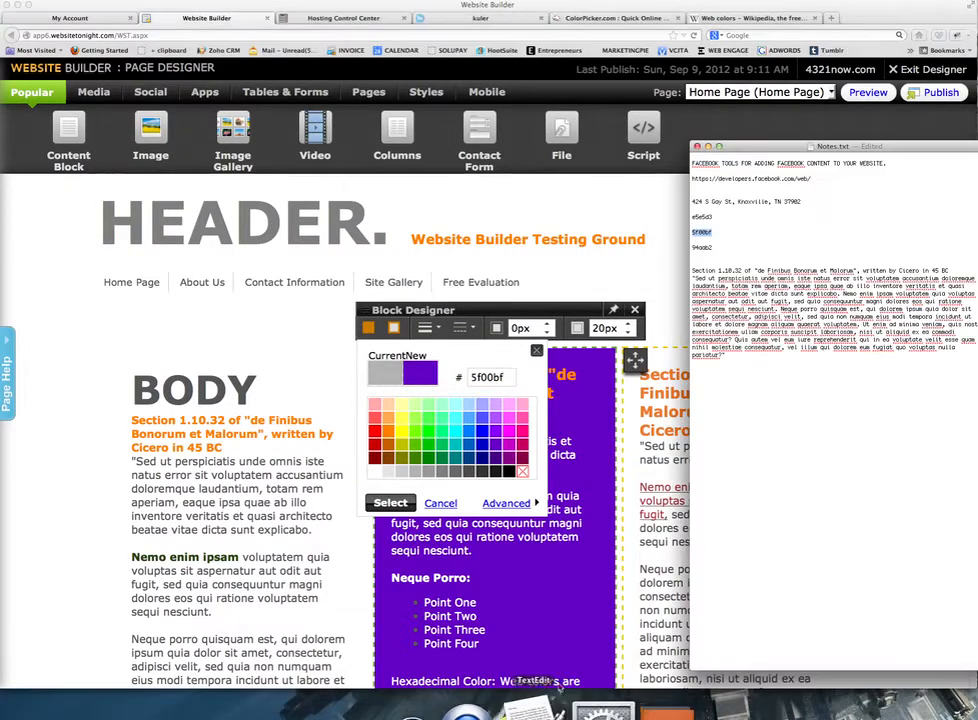
pyautogui.moveTo(677, 244); pyautogui.dragTo(716, 251)
pyautogui.press('super+c')
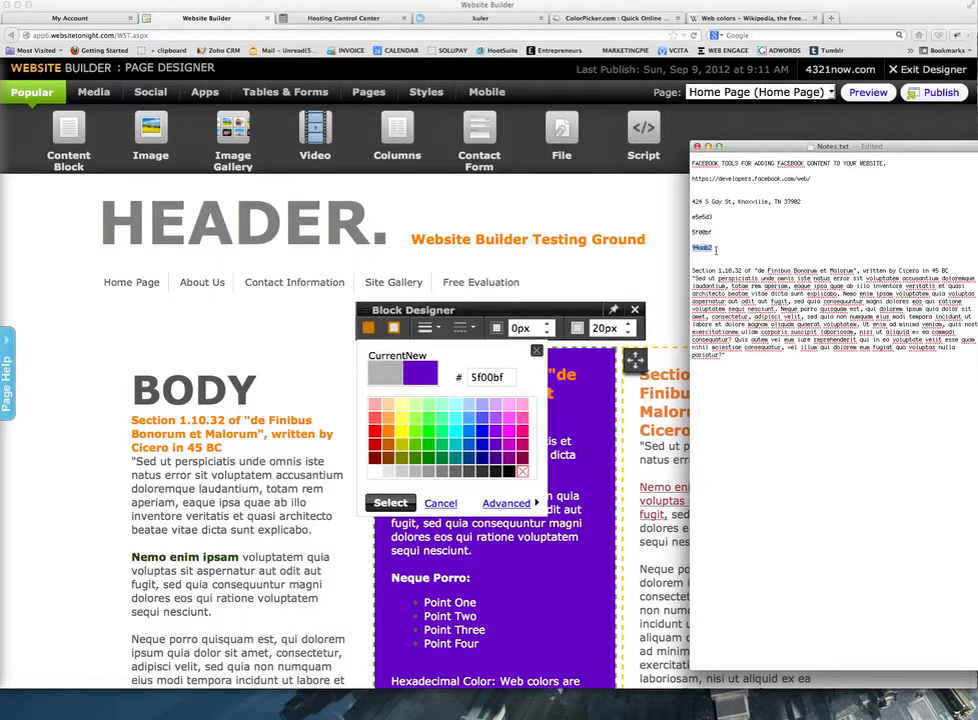
pyautogui.click(366, 334)
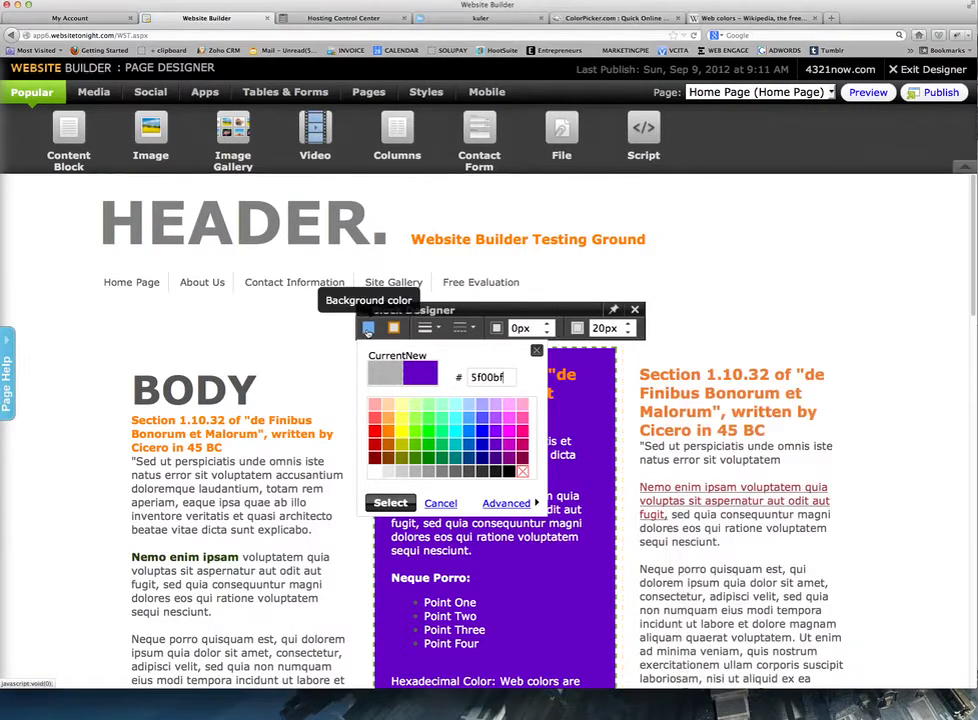
pyautogui.doubleClick(472, 377)
pyautogui.press('super+v')
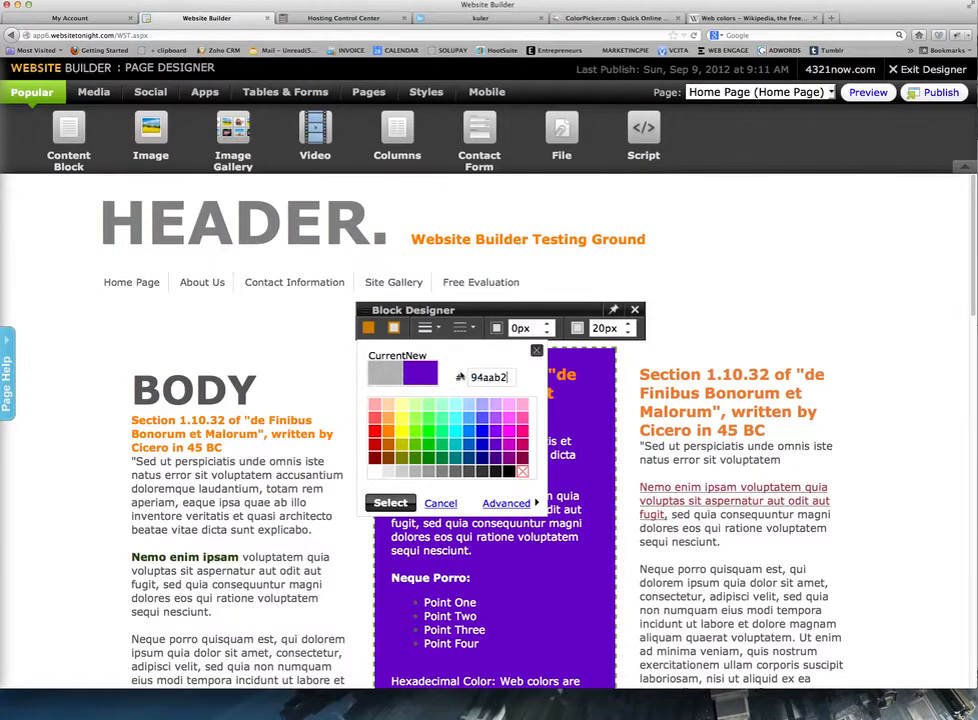
pyautogui.click(394, 504)
pyautogui.scroll(-5, 502, 506)
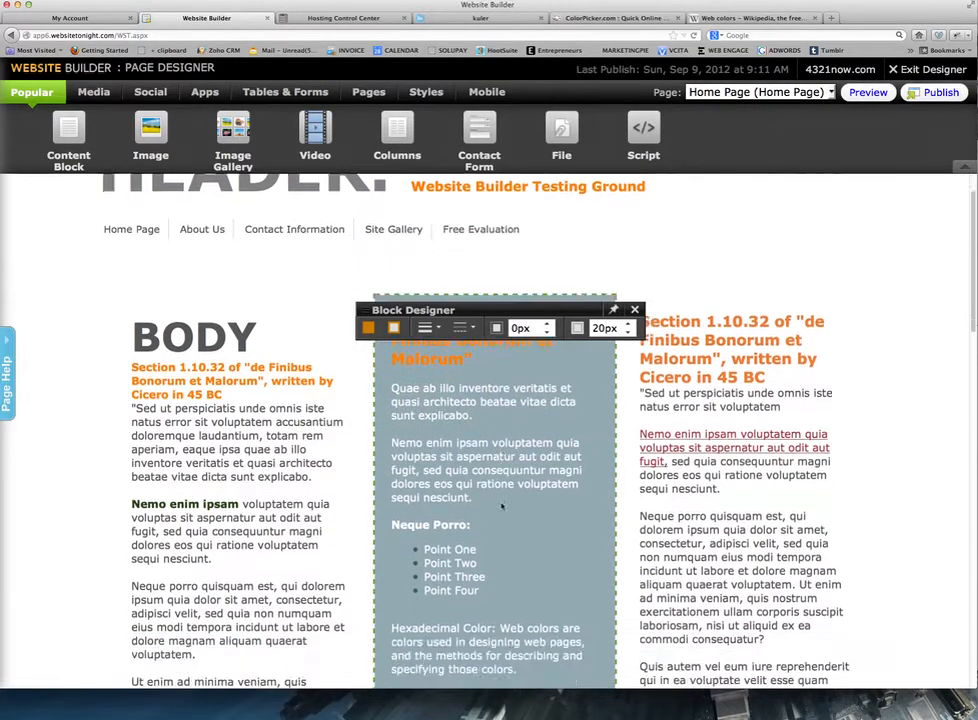
# Open Block Designer for the lower Section 1.10.32 block and enter 20px cell padding.
pyautogui.scroll(4, 501, 508)
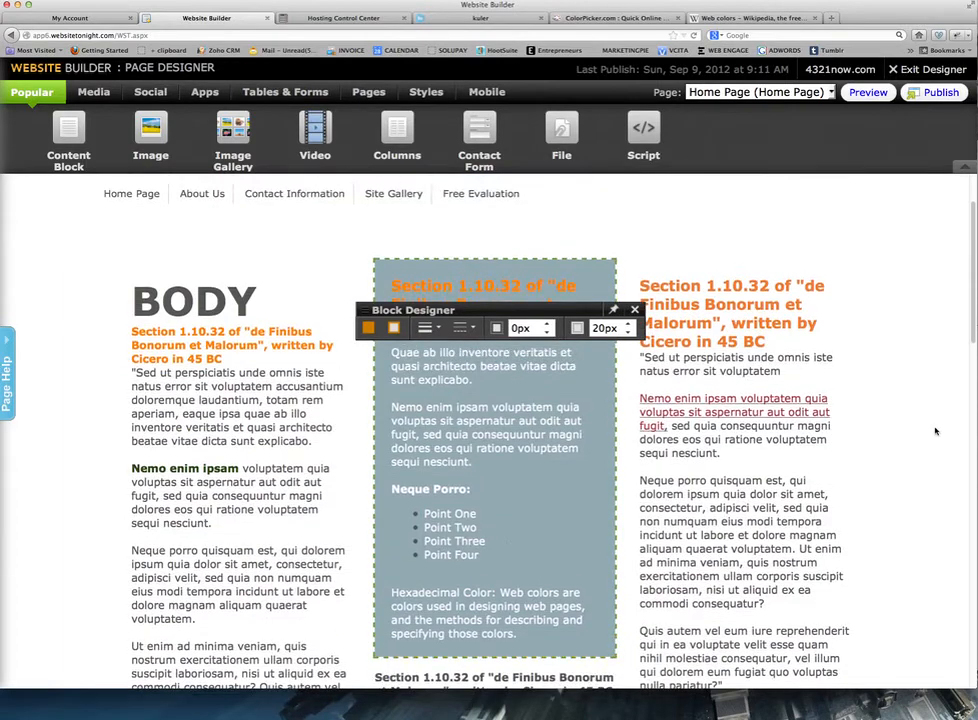
pyautogui.click(936, 431)
pyautogui.click(551, 346)
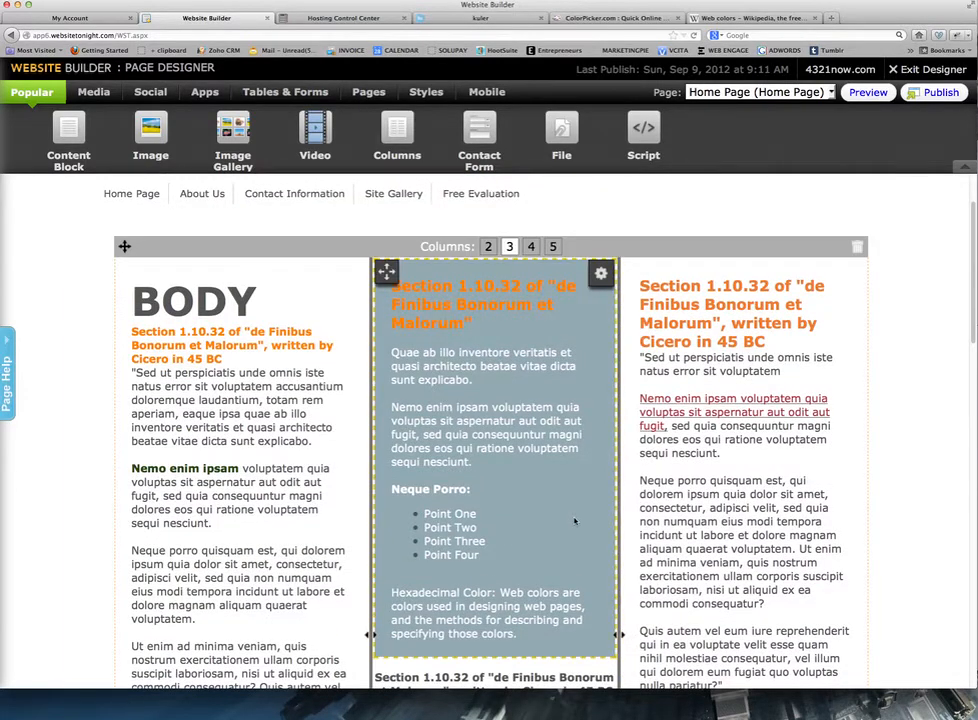
pyautogui.scroll(-1, 575, 520)
pyautogui.scroll(-4, 575, 520)
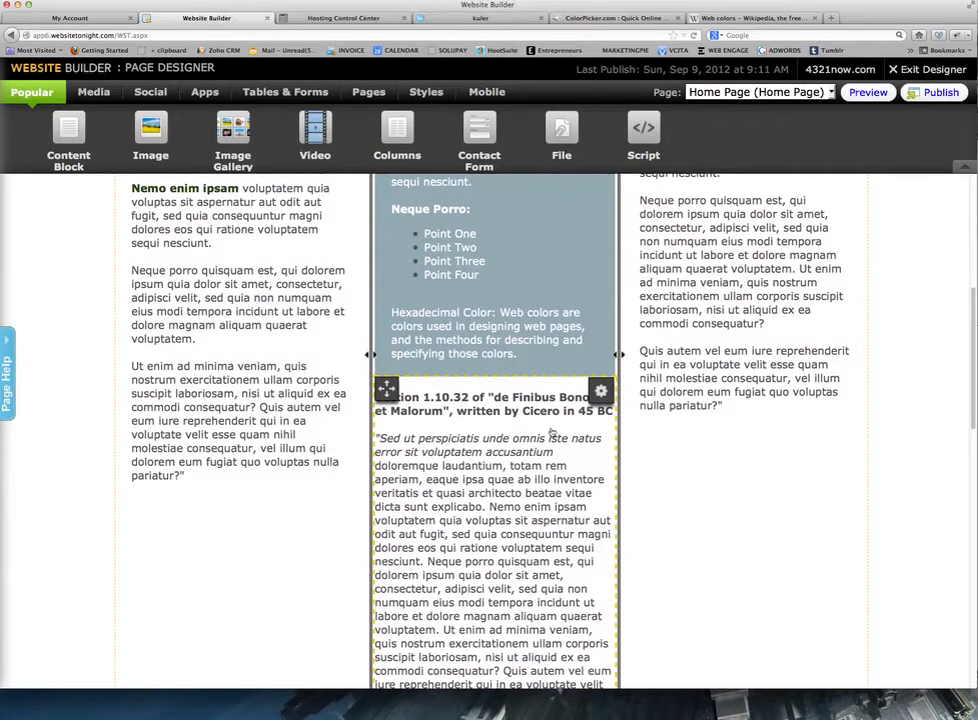
pyautogui.click(600, 391)
pyautogui.click(661, 394)
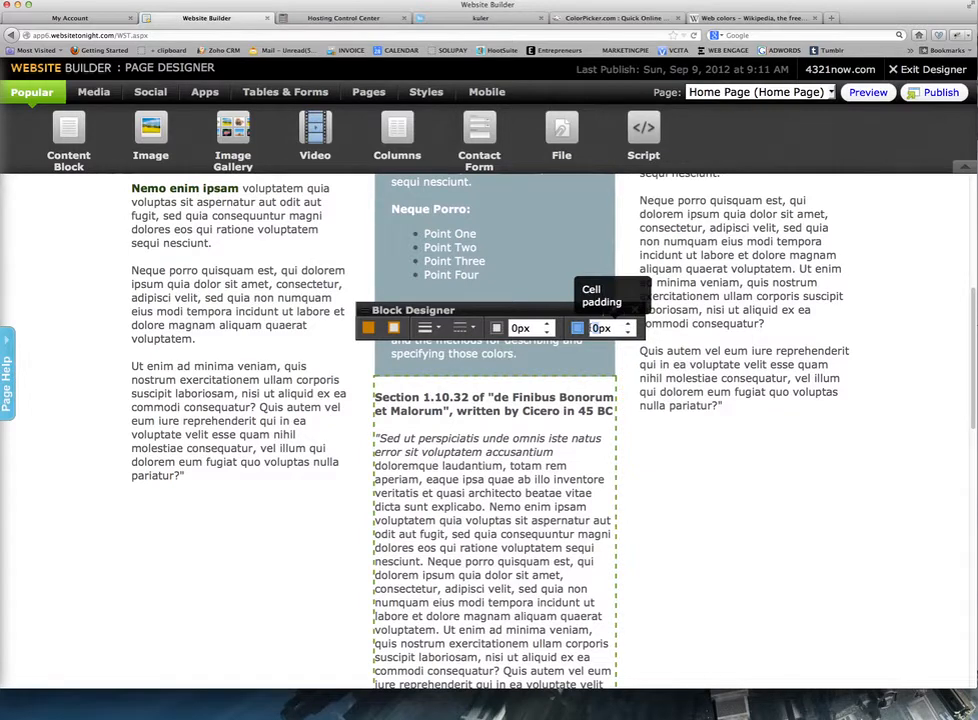
pyautogui.write('20')
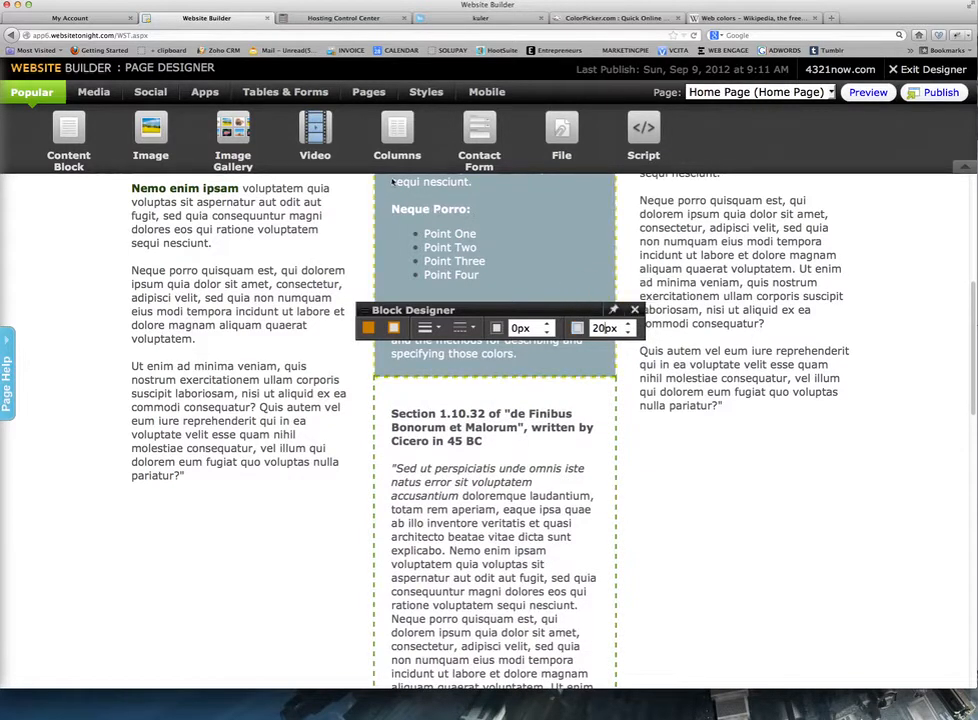
# Apply background colour 94aab2 to the lower Section 1.10.32 block and review it against the block above.
pyautogui.click(368, 328)
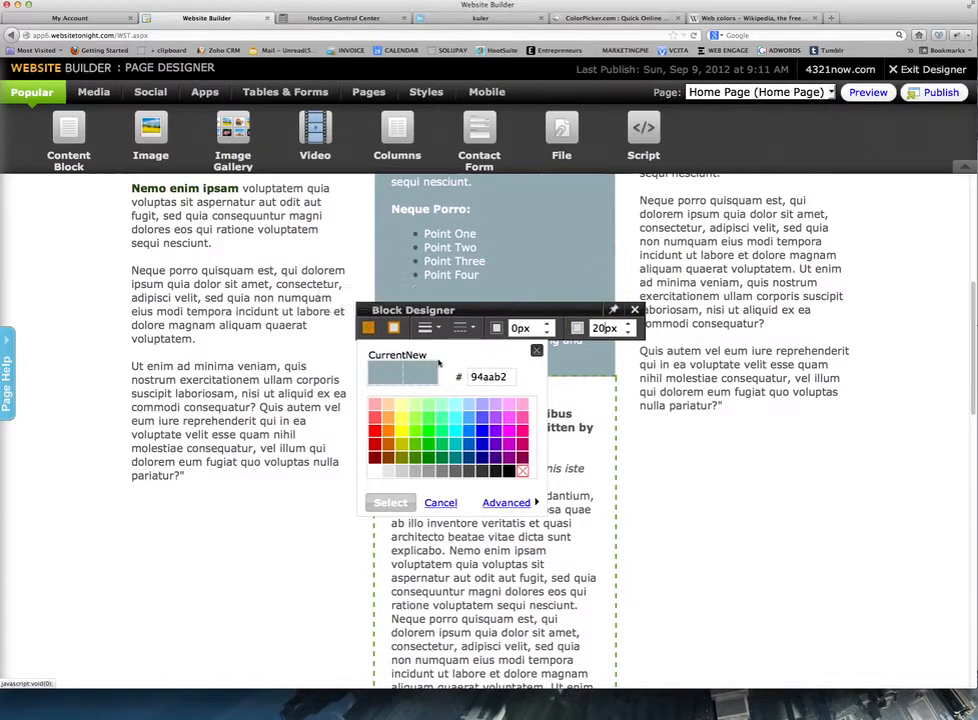
pyautogui.moveTo(510, 378); pyautogui.dragTo(453, 380)
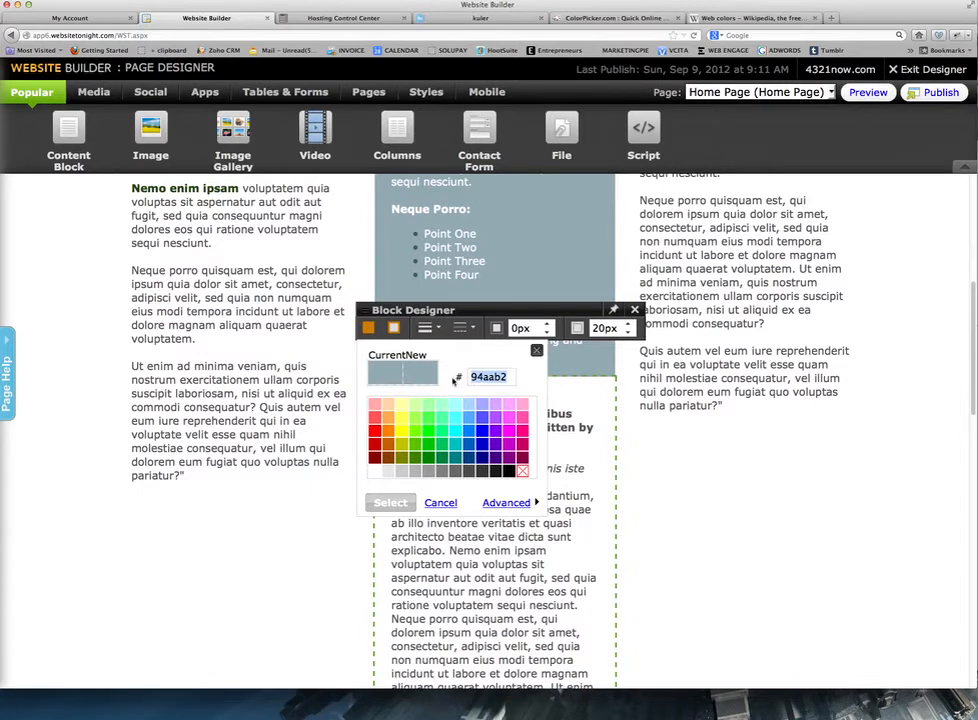
pyautogui.press('super+v')
pyautogui.click(391, 503)
pyautogui.scroll(-3, 670, 484)
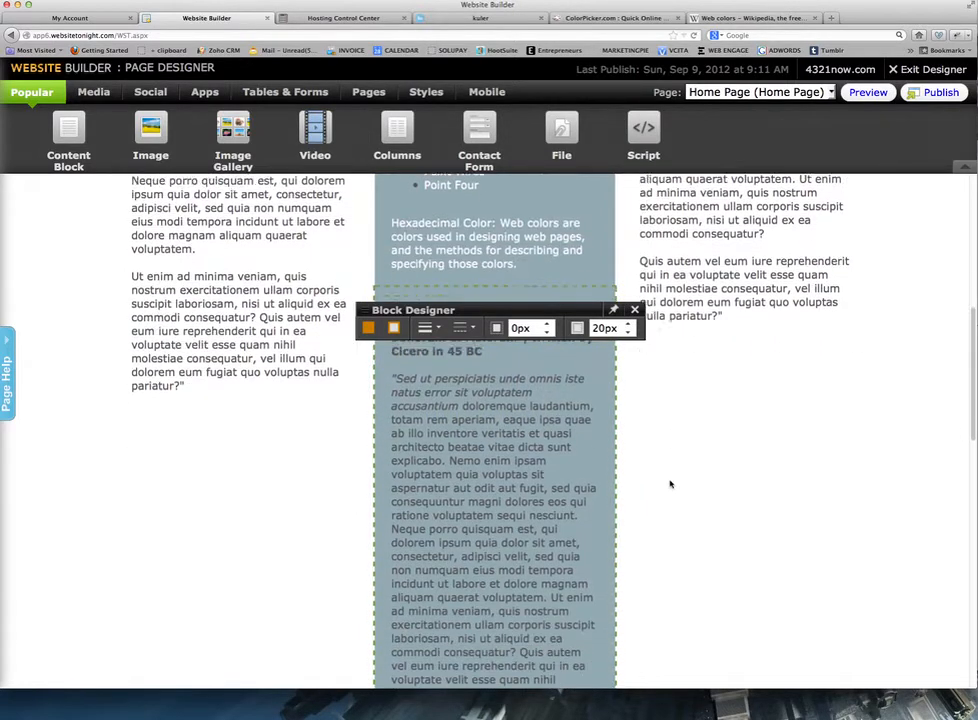
pyautogui.scroll(4, 670, 484)
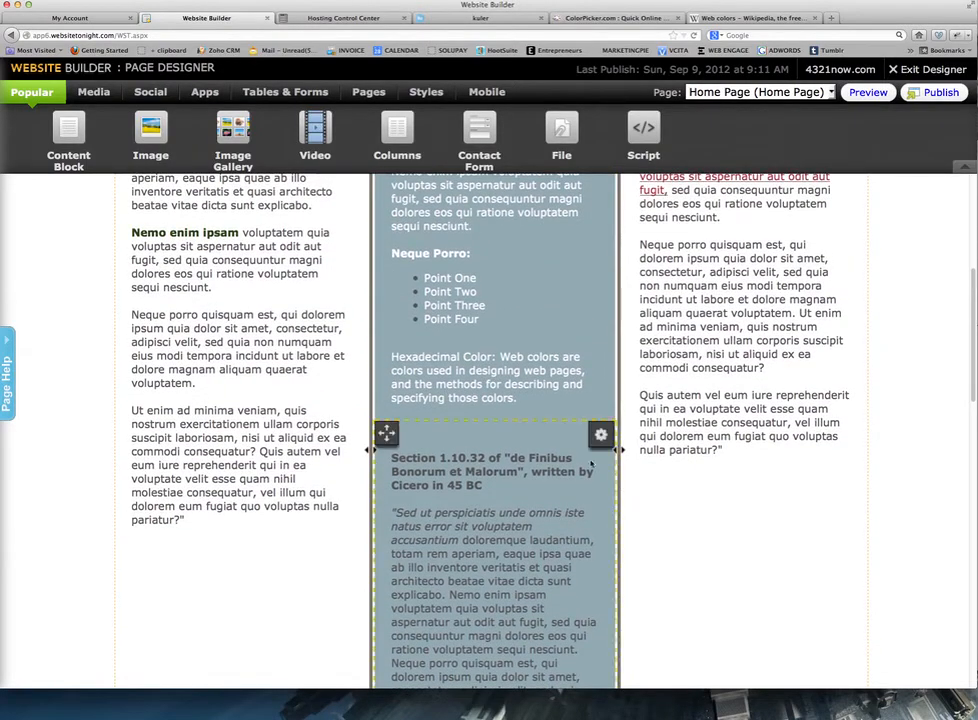
pyautogui.scroll(5, 692, 477)
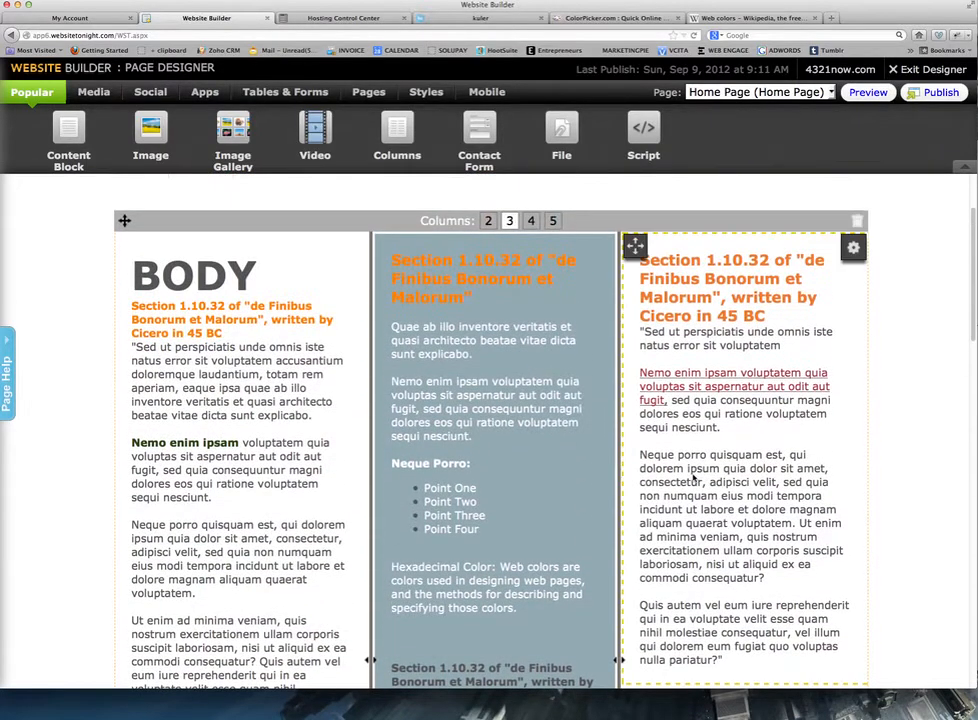
pyautogui.scroll(2, 693, 478)
pyautogui.scroll(-3, 693, 478)
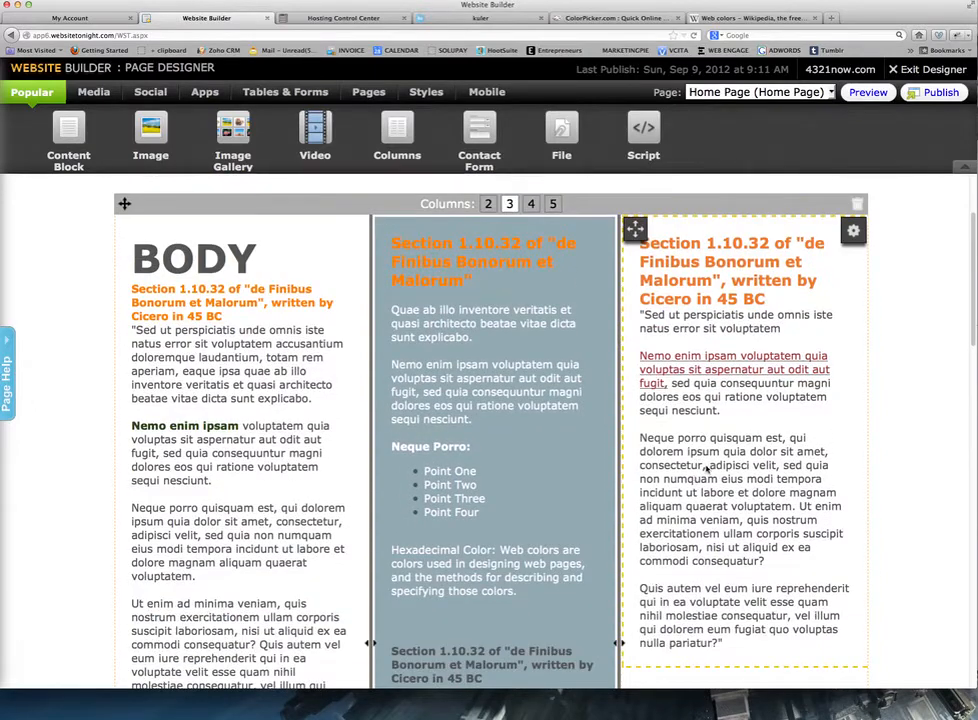
pyautogui.scroll(-5, 693, 480)
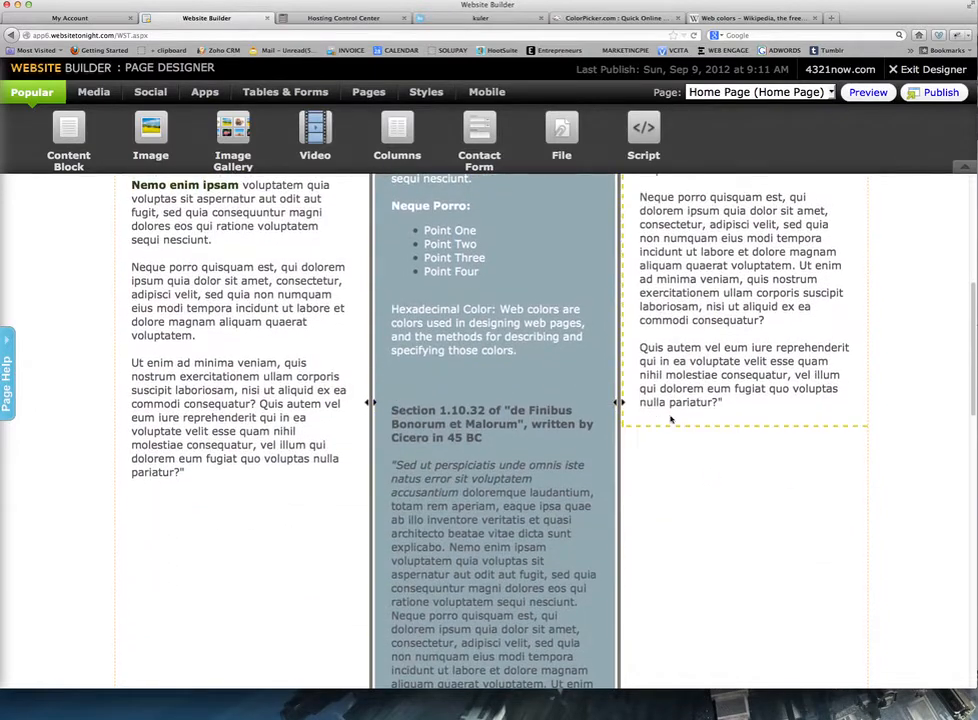
pyautogui.scroll(8, 765, 418)
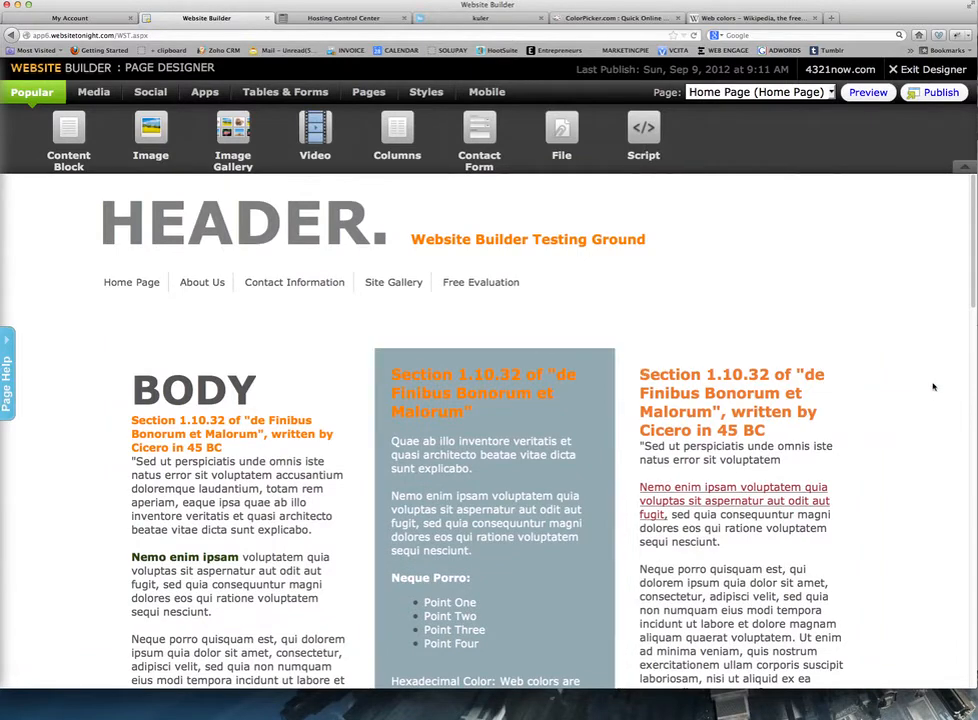
pyautogui.scroll(-1, 753, 442)
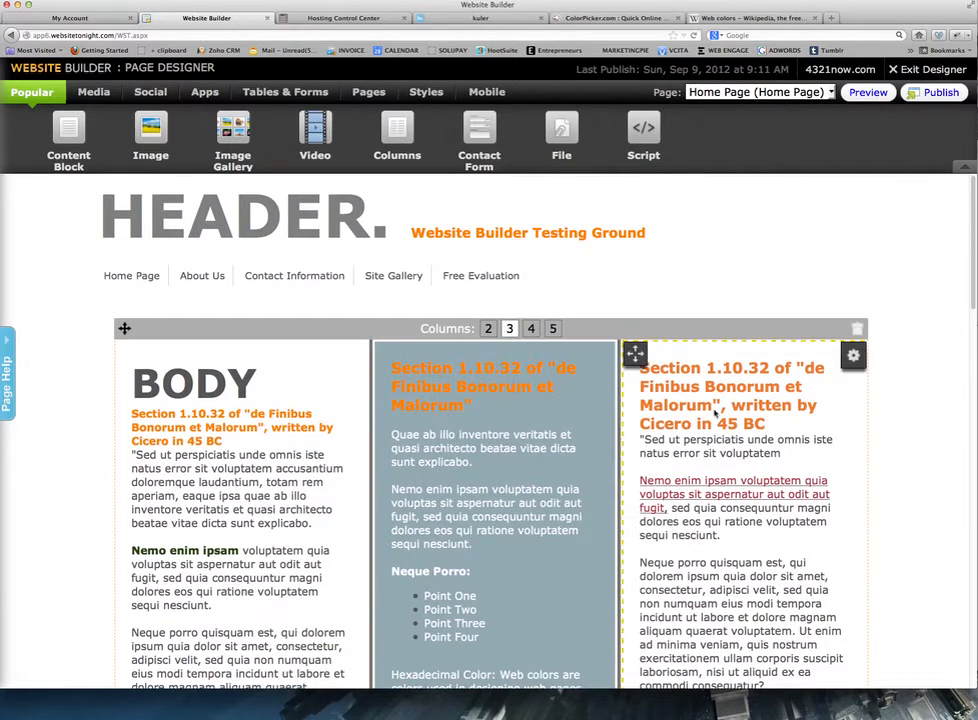
pyautogui.scroll(-10, 633, 349)
pyautogui.scroll(5, 725, 446)
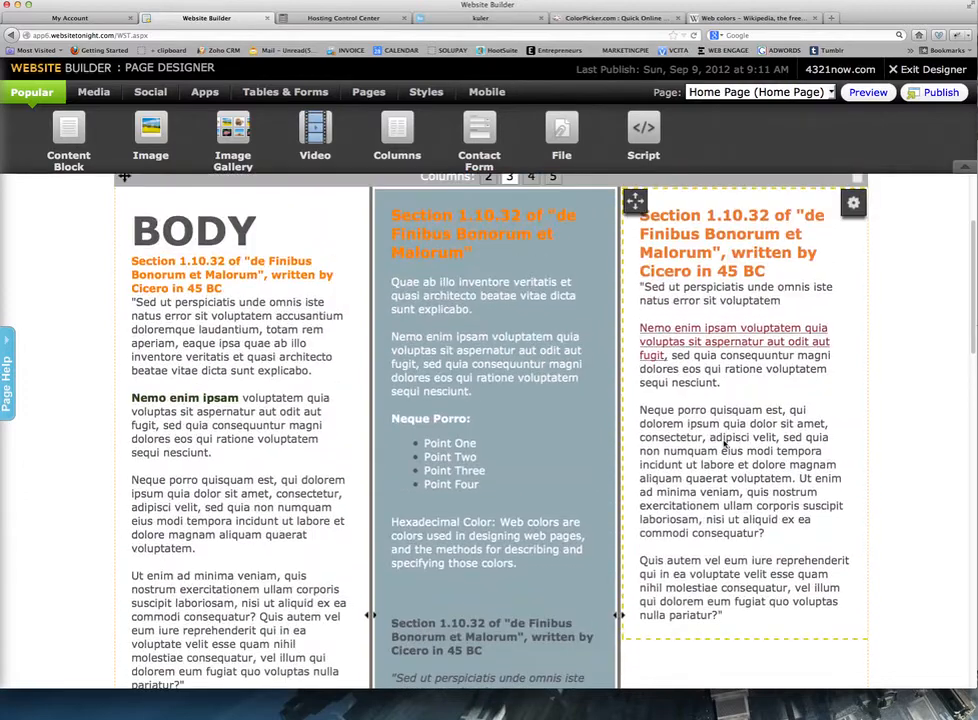
# Change the left column's BODY heading text colour from 555555 to grey-blue 94aab2.
pyautogui.click(234, 387)
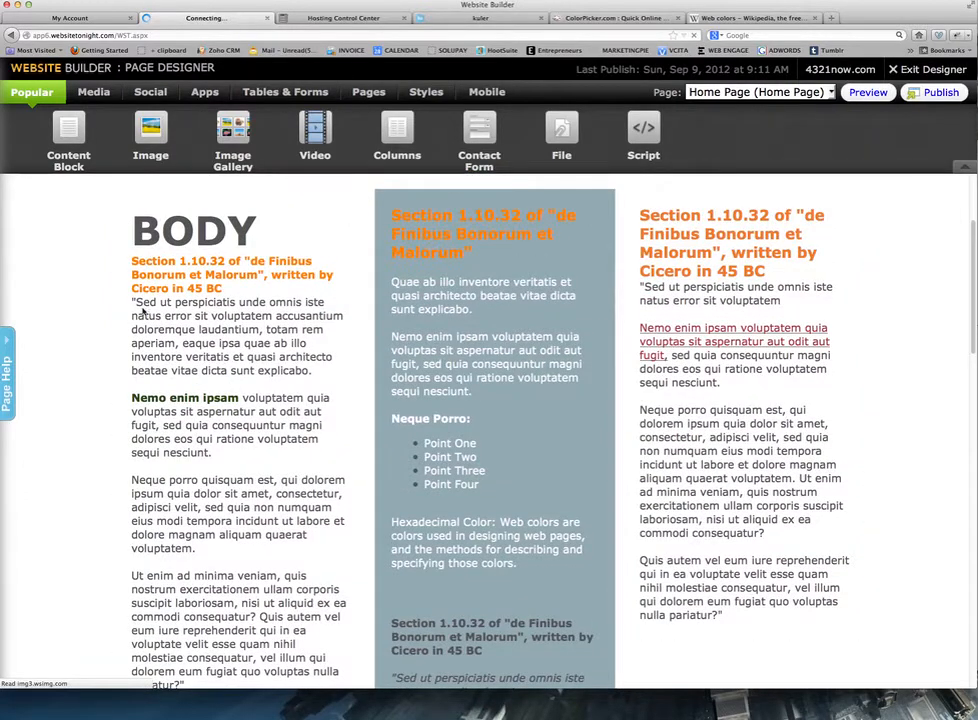
pyautogui.moveTo(133, 367); pyautogui.dragTo(167, 382)
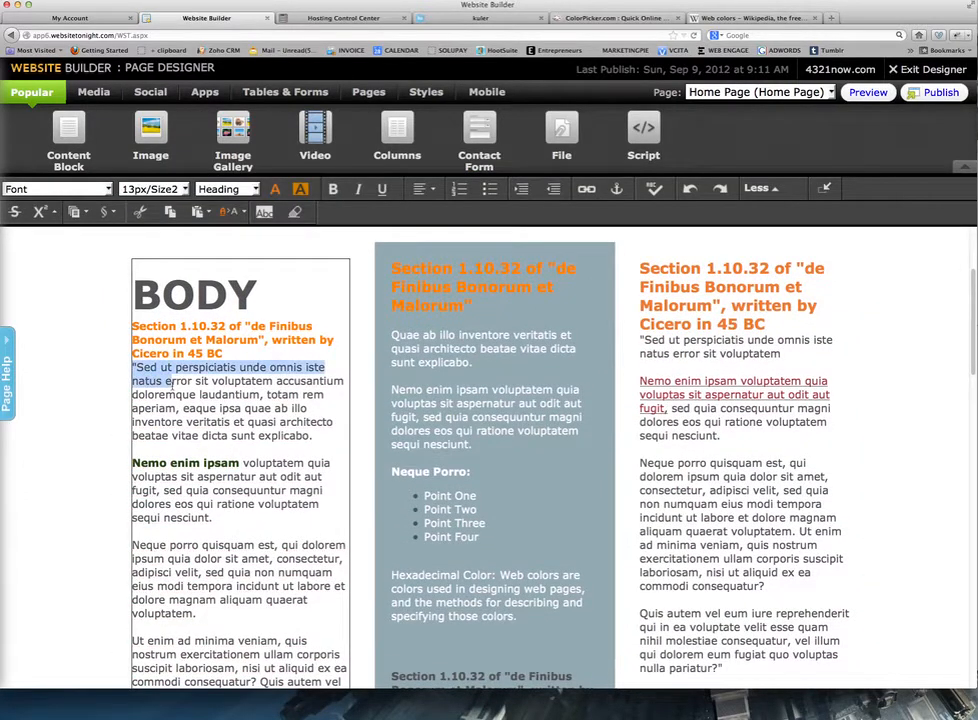
pyautogui.moveTo(261, 289); pyautogui.dragTo(134, 293)
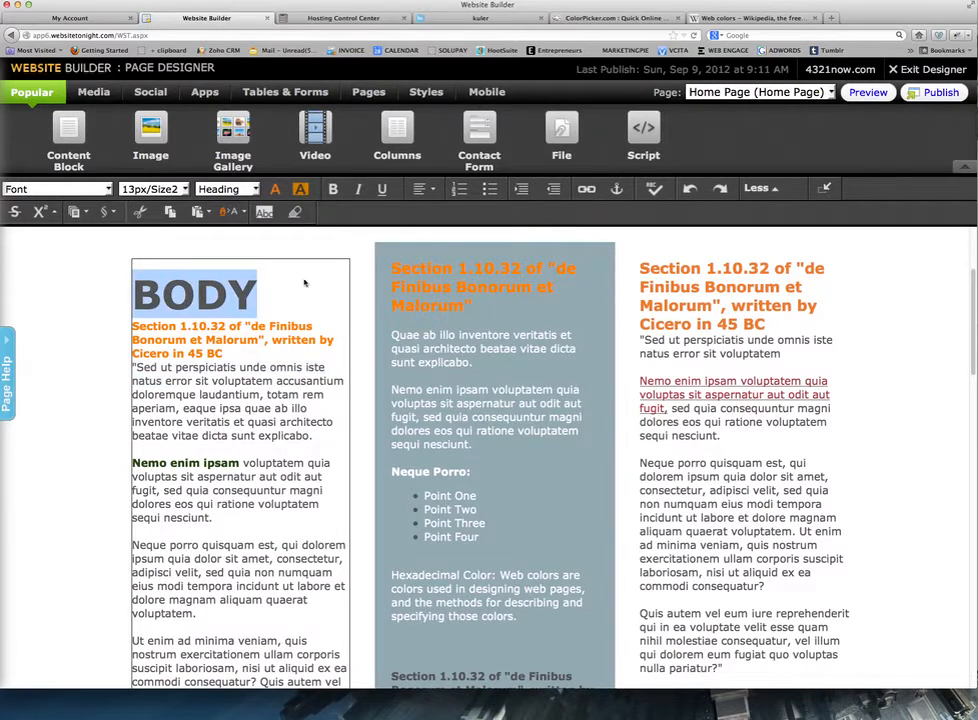
pyautogui.click(275, 189)
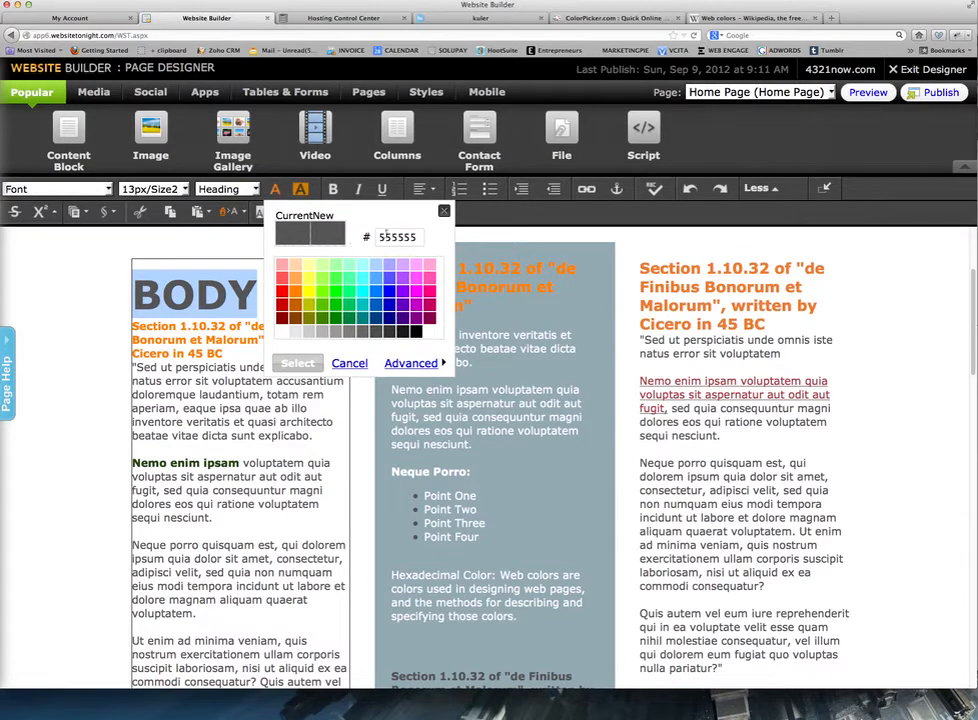
pyautogui.moveTo(414, 237); pyautogui.dragTo(378, 230)
pyautogui.write('94aab2')
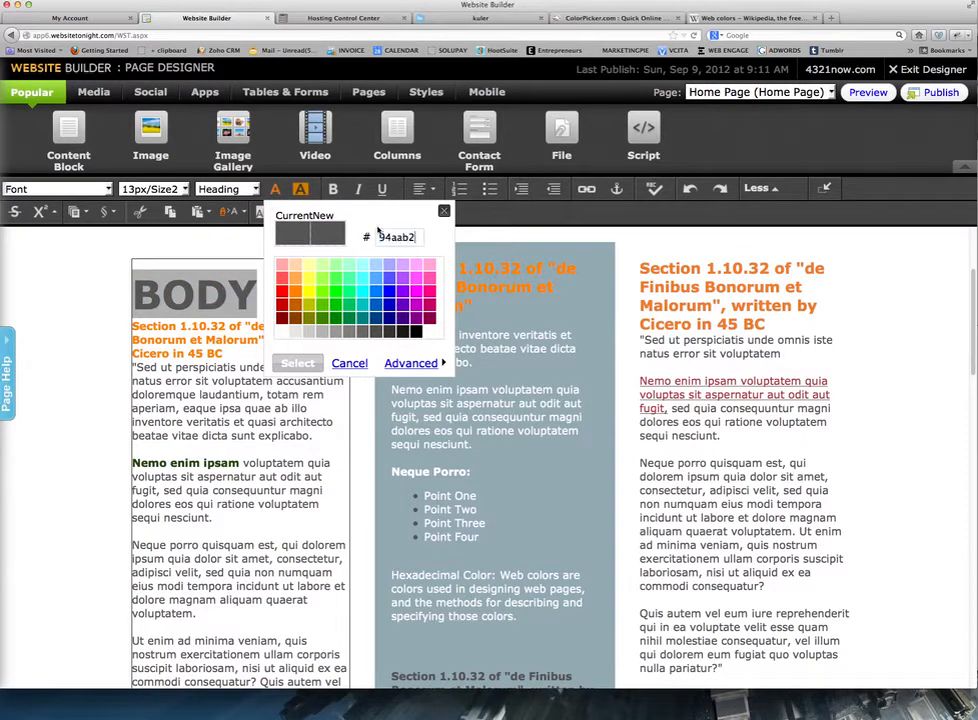
pyautogui.click(297, 364)
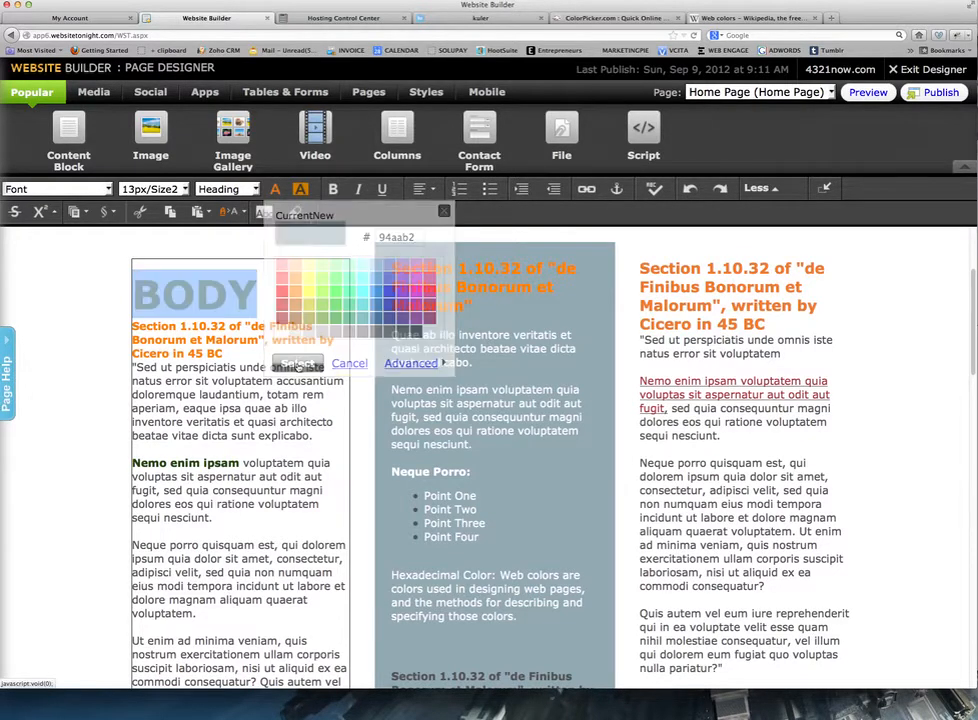
pyautogui.click(324, 363)
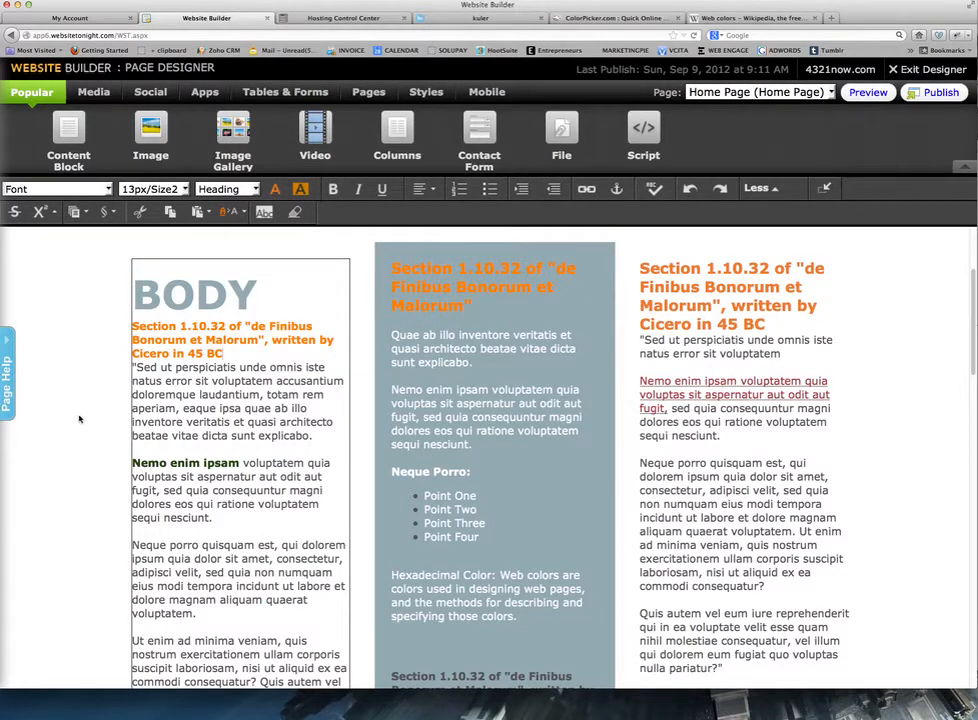
# Drop a Content Block from the Popular toolbar above the grey-blue middle-column block, leaving it empty.
pyautogui.scroll(-3, 79, 418)
pyautogui.scroll(2, 79, 418)
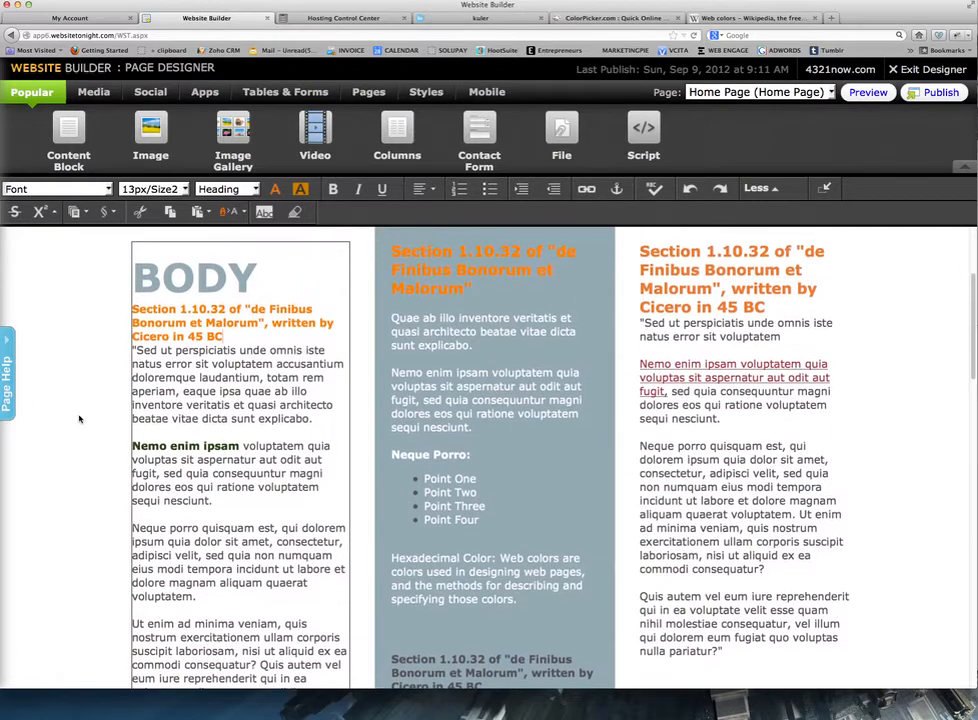
pyautogui.scroll(2, 79, 418)
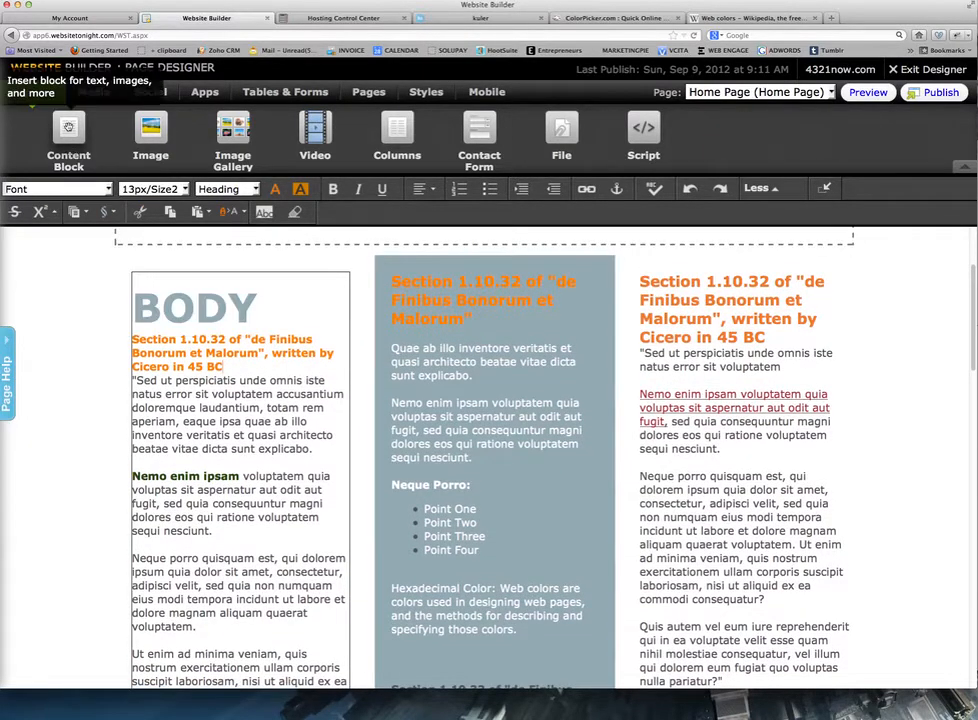
pyautogui.moveTo(68, 127); pyautogui.dragTo(412, 296)
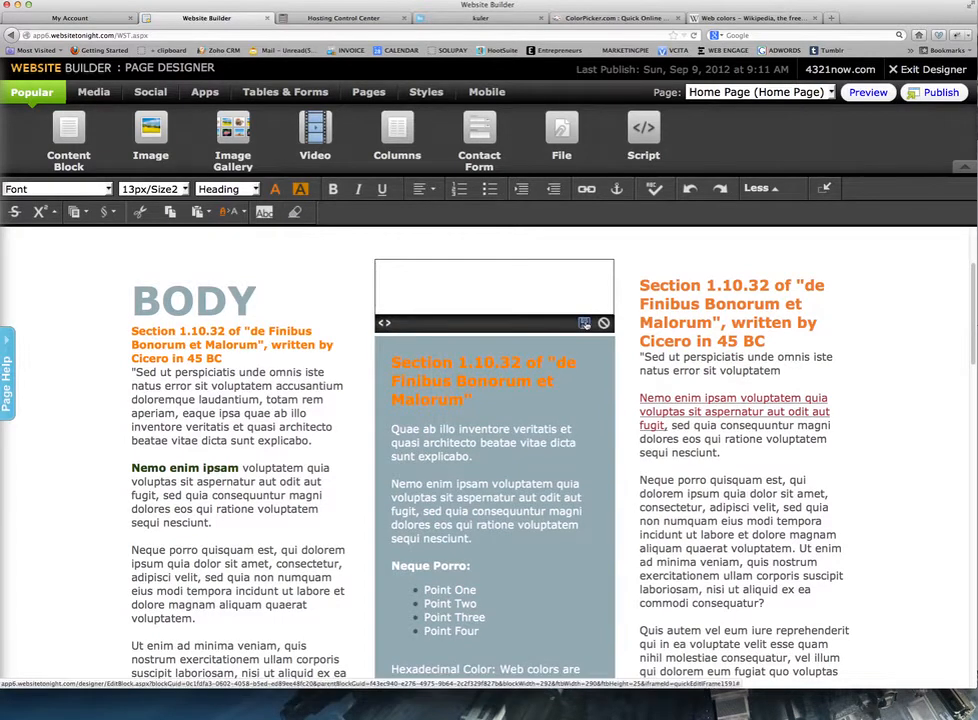
pyautogui.click(585, 323)
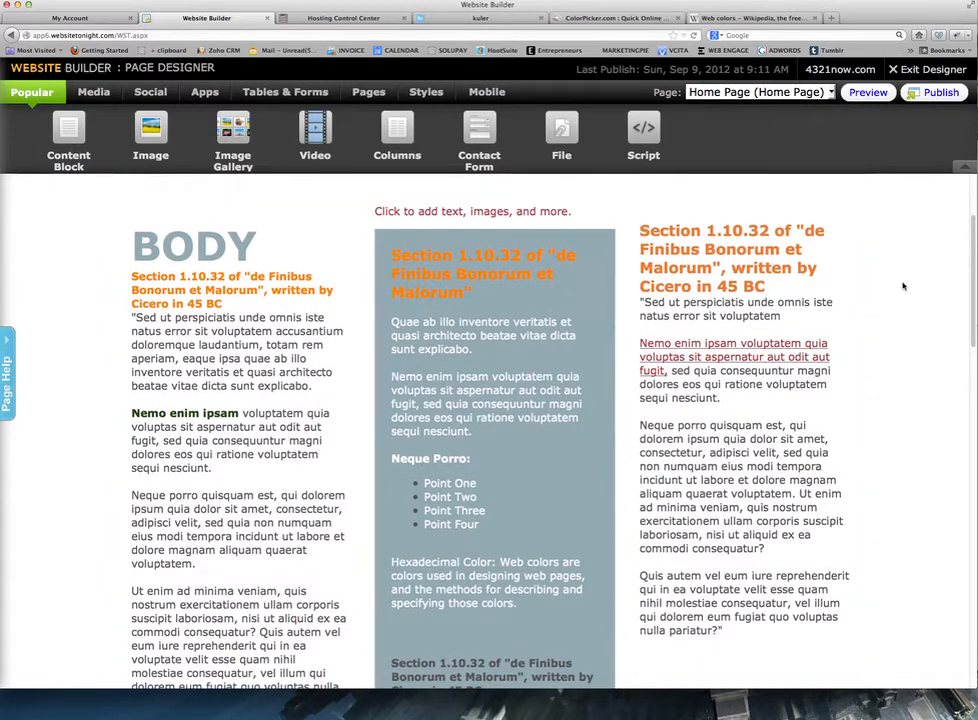
pyautogui.scroll(3, 901, 284)
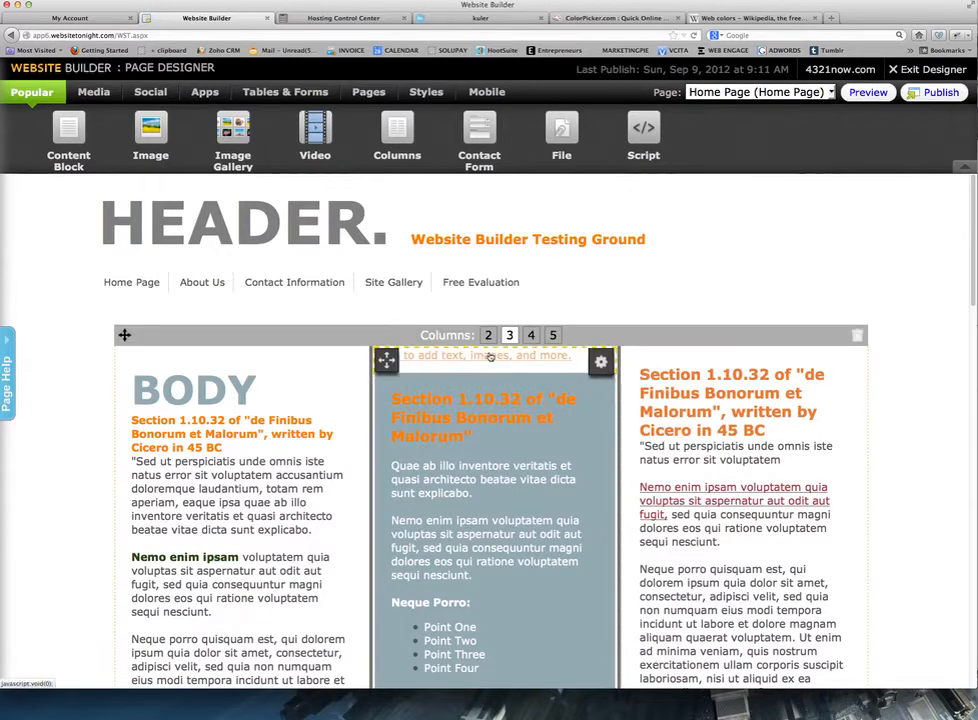
pyautogui.click(601, 361)
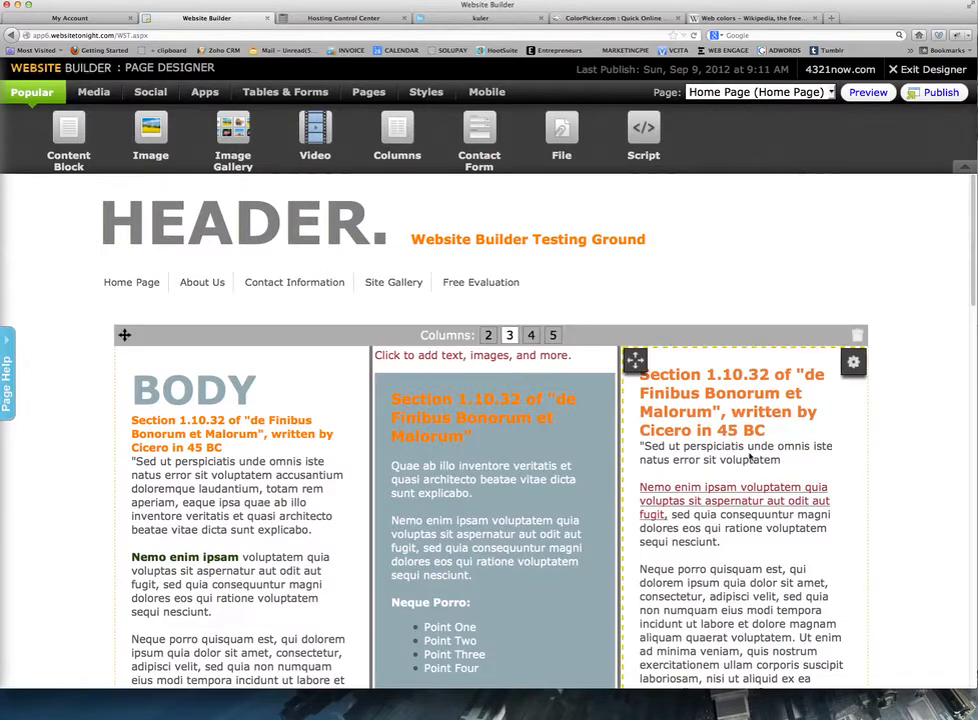
pyautogui.scroll(-1, 640, 492)
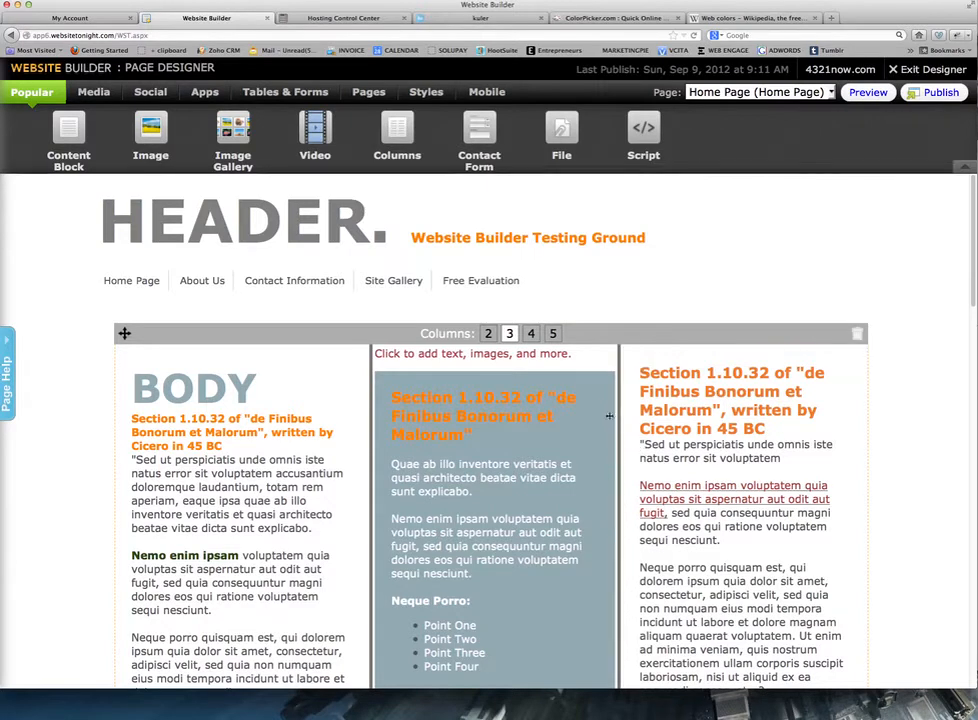
pyautogui.scroll(-1, 272, 420)
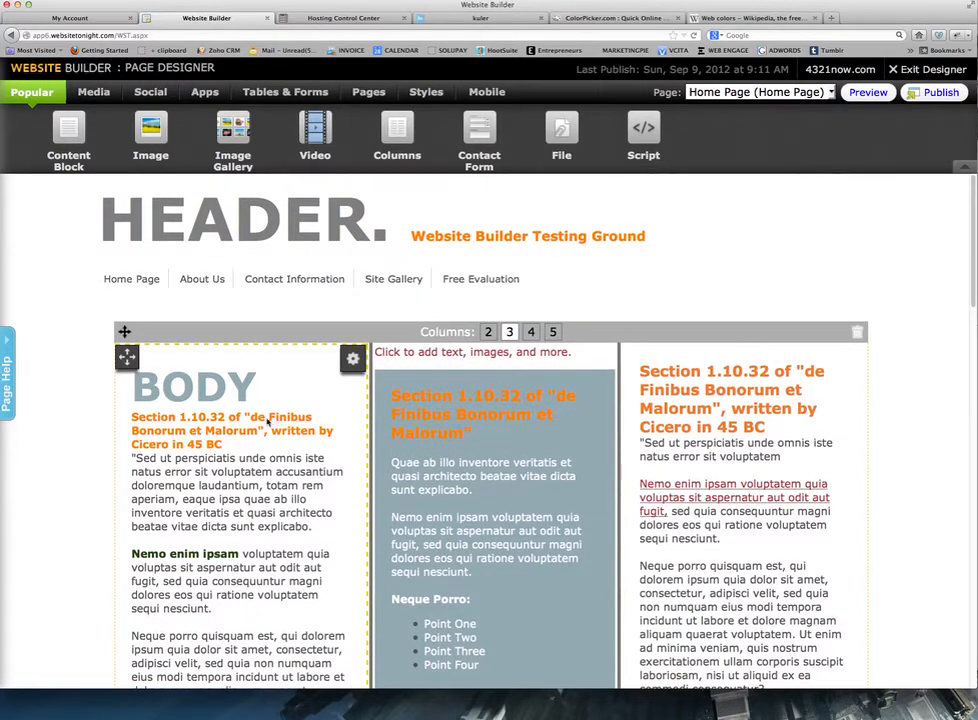
pyautogui.scroll(-6, 268, 421)
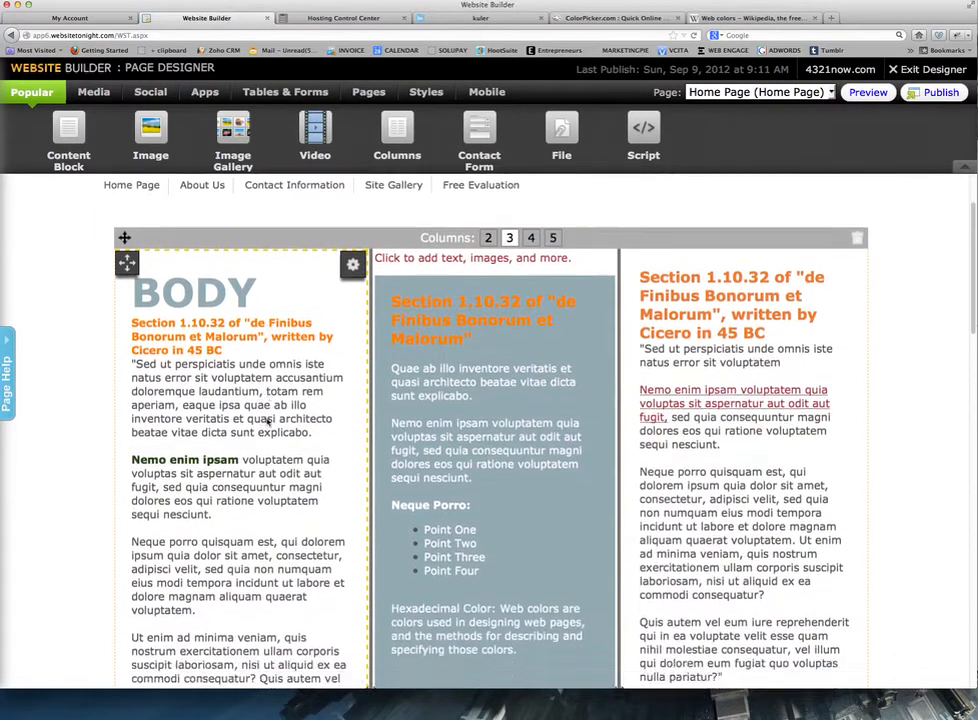
pyautogui.scroll(-4, 267, 422)
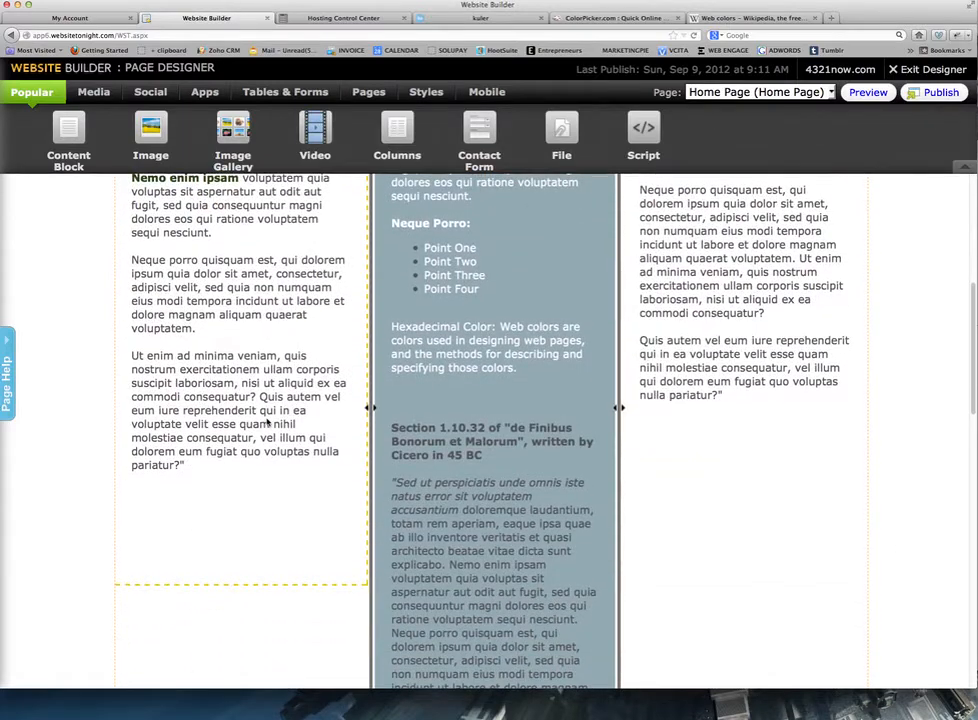
pyautogui.scroll(6, 267, 422)
pyautogui.scroll(3, 267, 422)
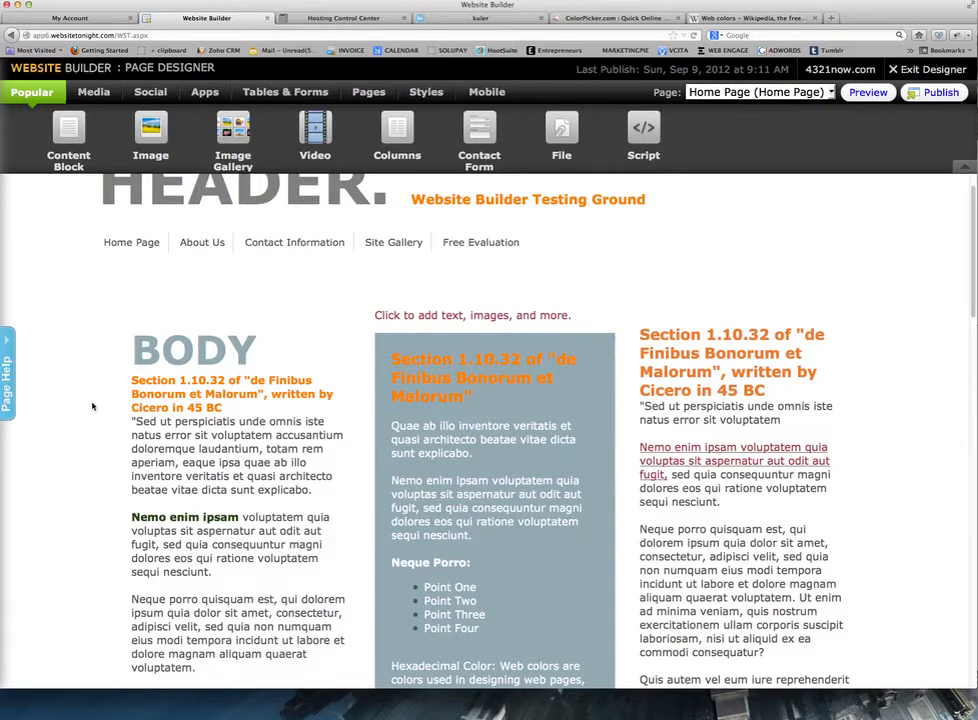
pyautogui.scroll(1, 92, 405)
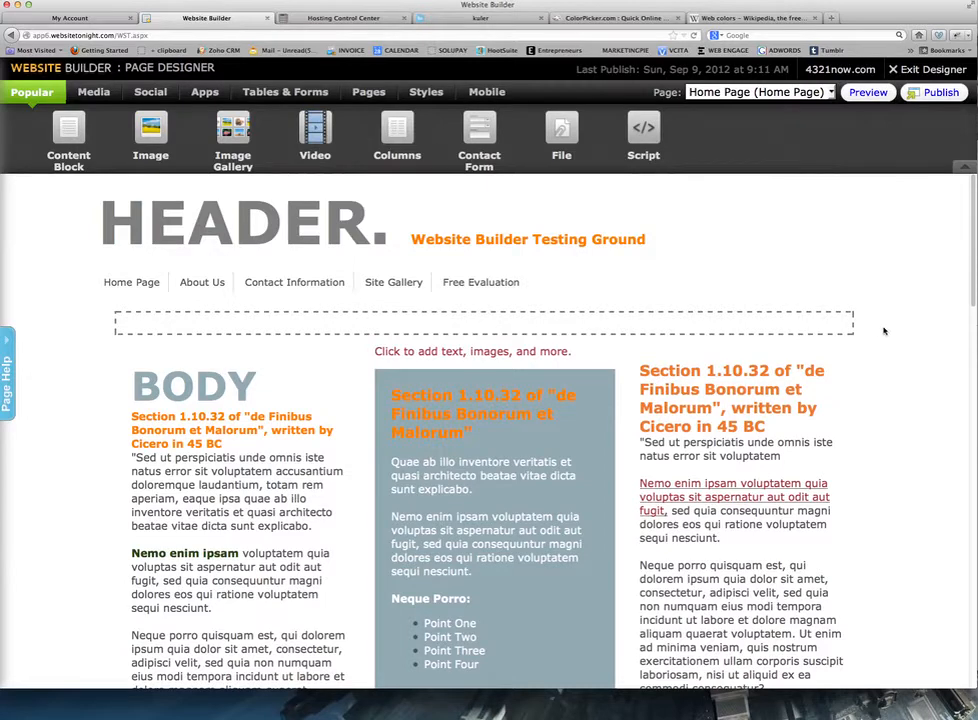
pyautogui.scroll(-3, 884, 331)
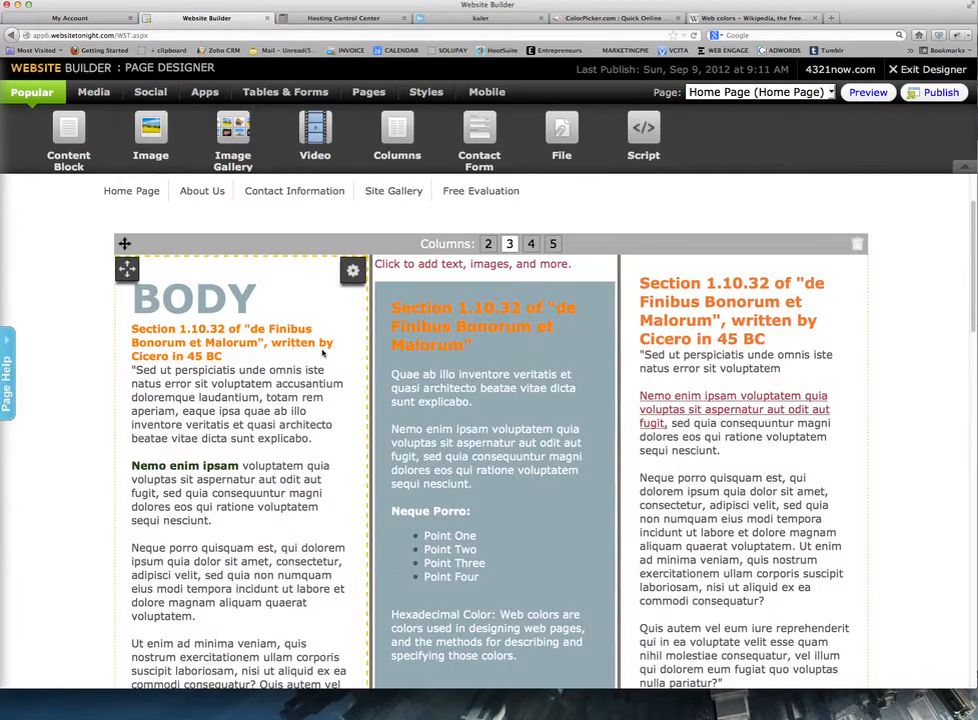
pyautogui.scroll(-3, 322, 351)
pyautogui.scroll(-10, 322, 351)
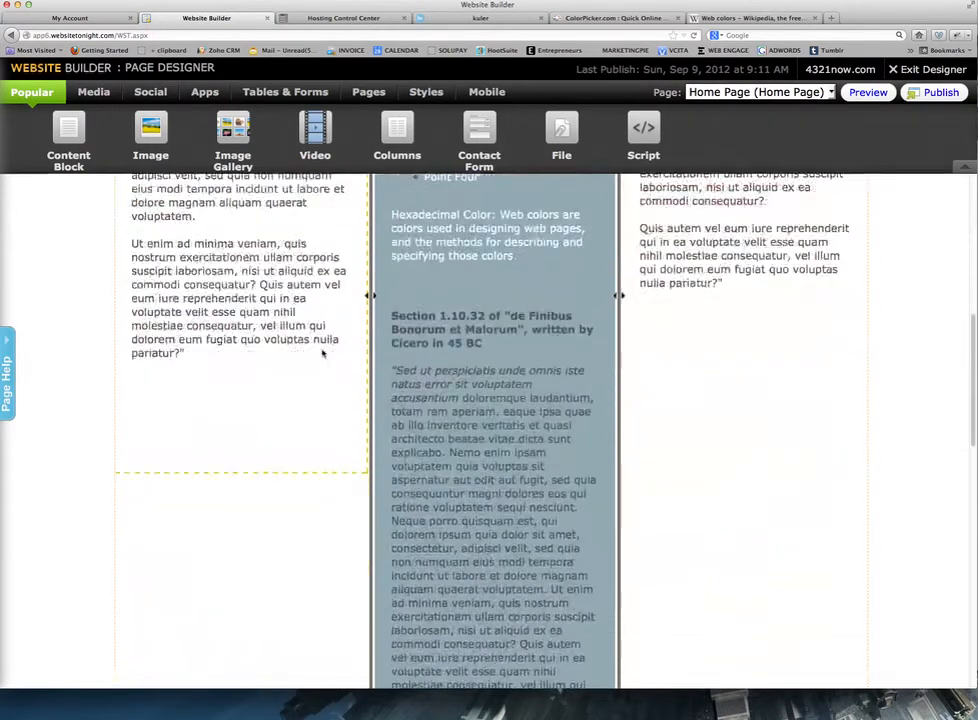
pyautogui.scroll(15, 322, 352)
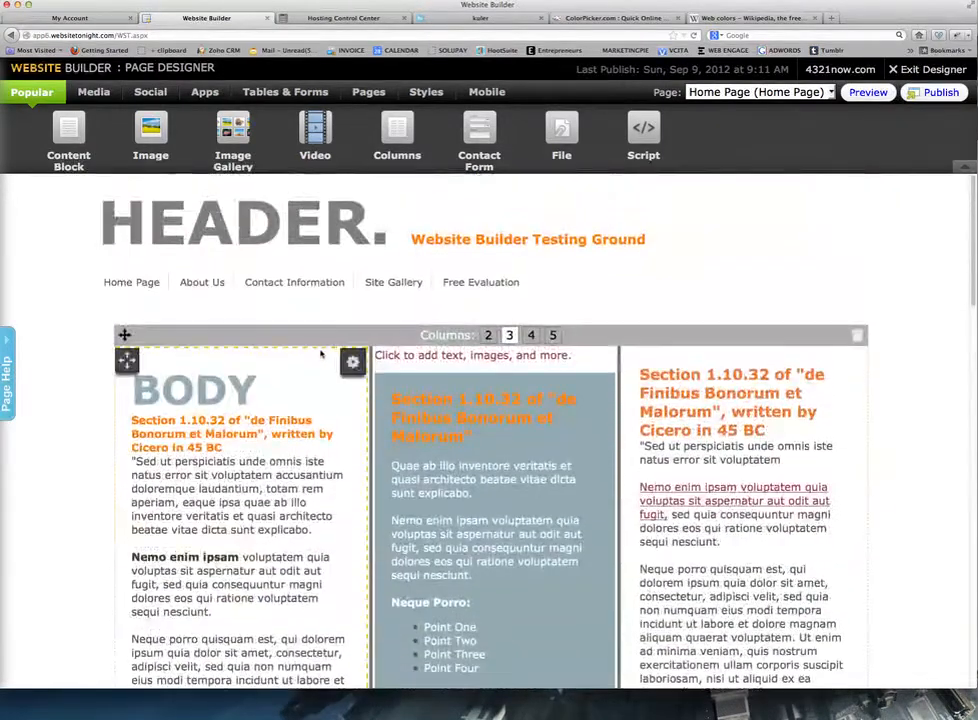
pyautogui.scroll(-6, 878, 430)
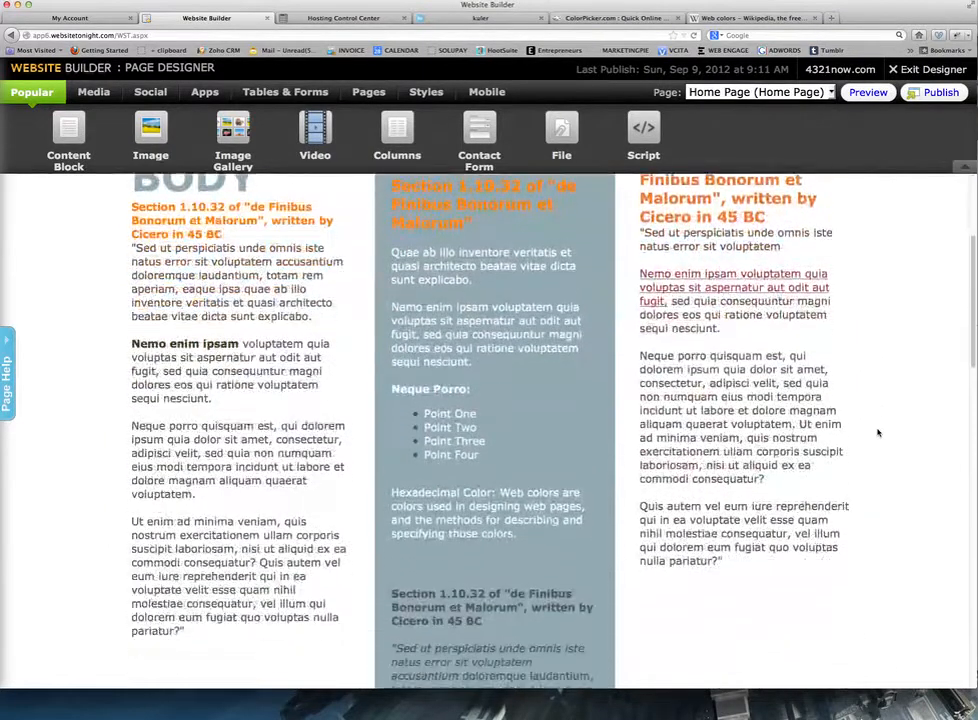
pyautogui.scroll(4, 878, 432)
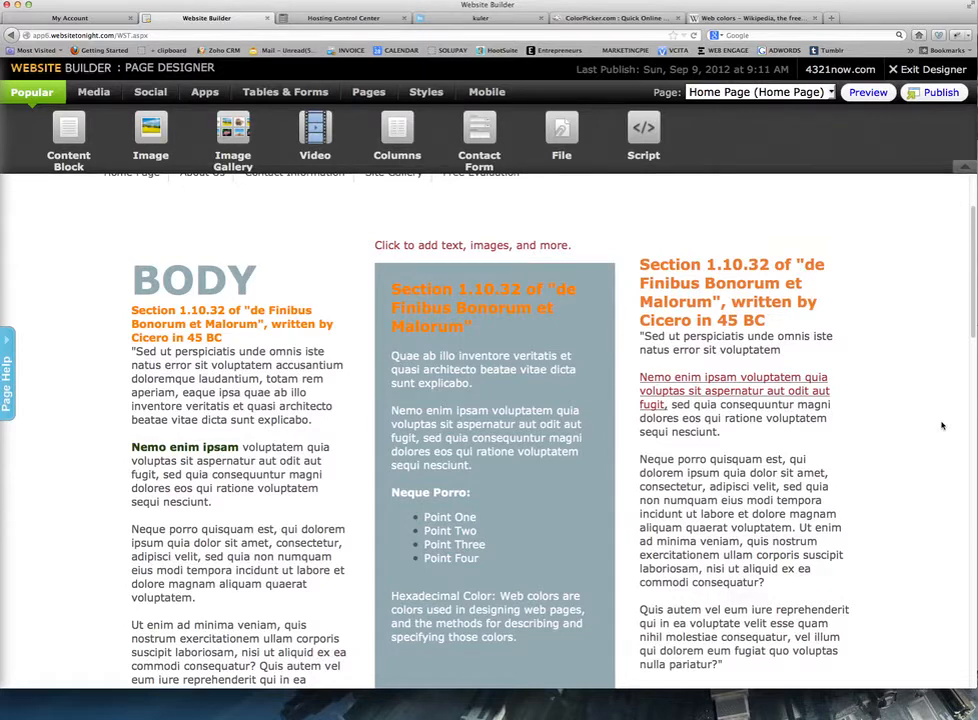
pyautogui.scroll(-2, 941, 426)
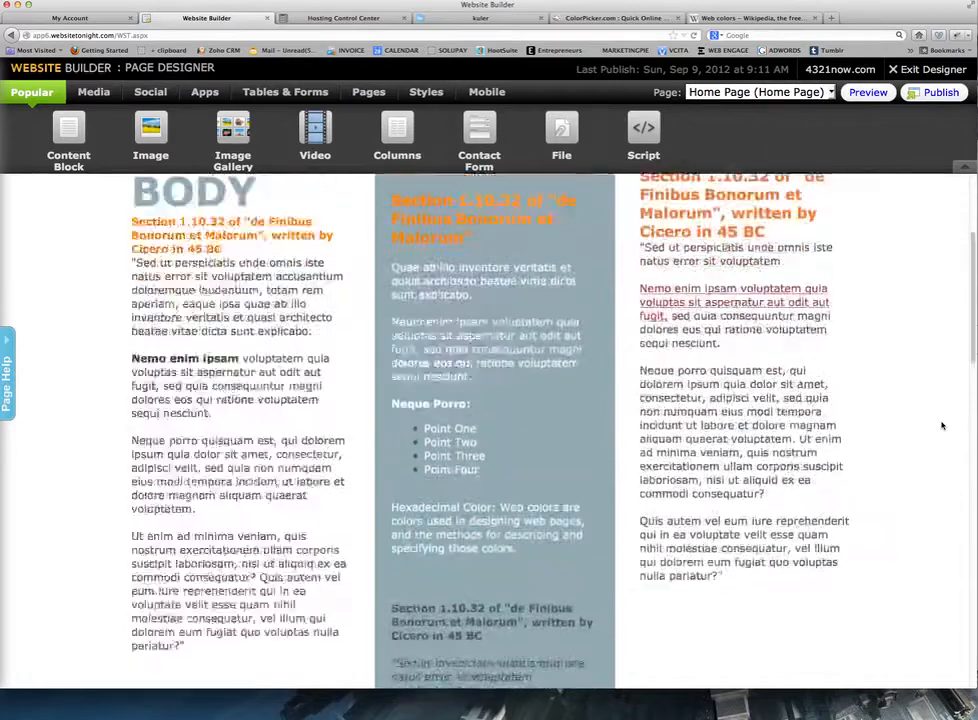
pyautogui.scroll(3, 941, 426)
pyautogui.scroll(2, 941, 426)
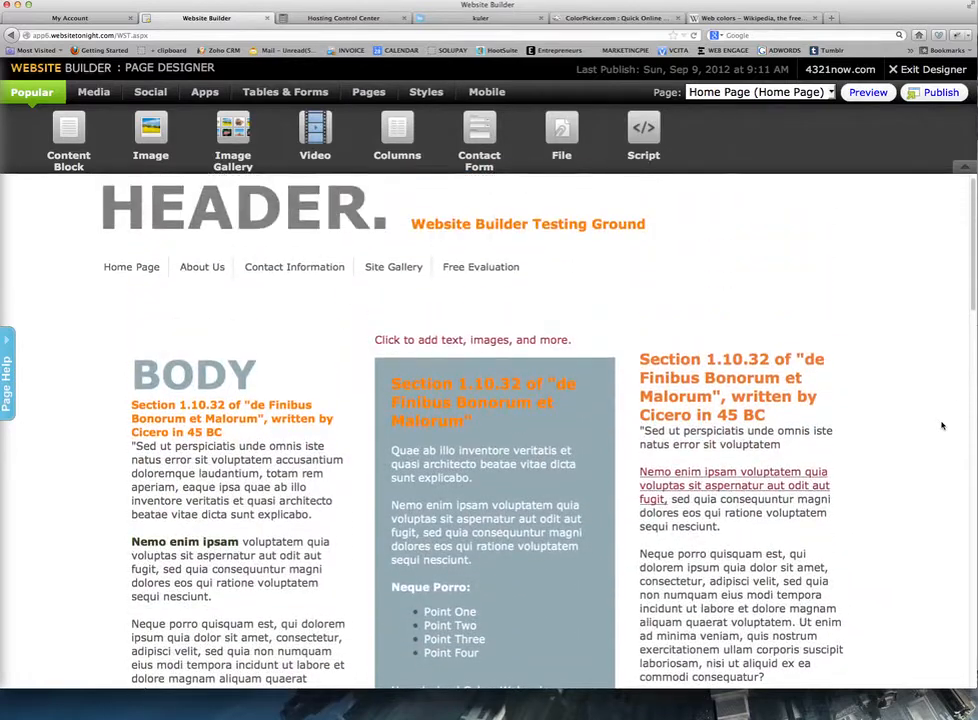
pyautogui.click(599, 348)
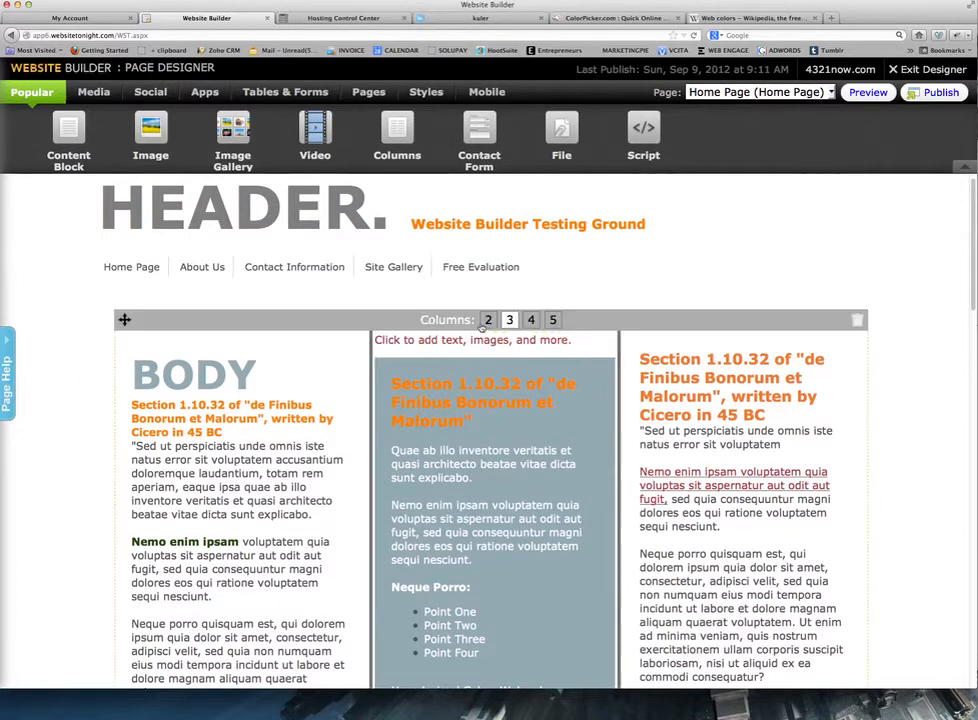
# Switch the body row to two columns, then to four columns.
pyautogui.click(489, 321)
pyautogui.scroll(-4, 489, 322)
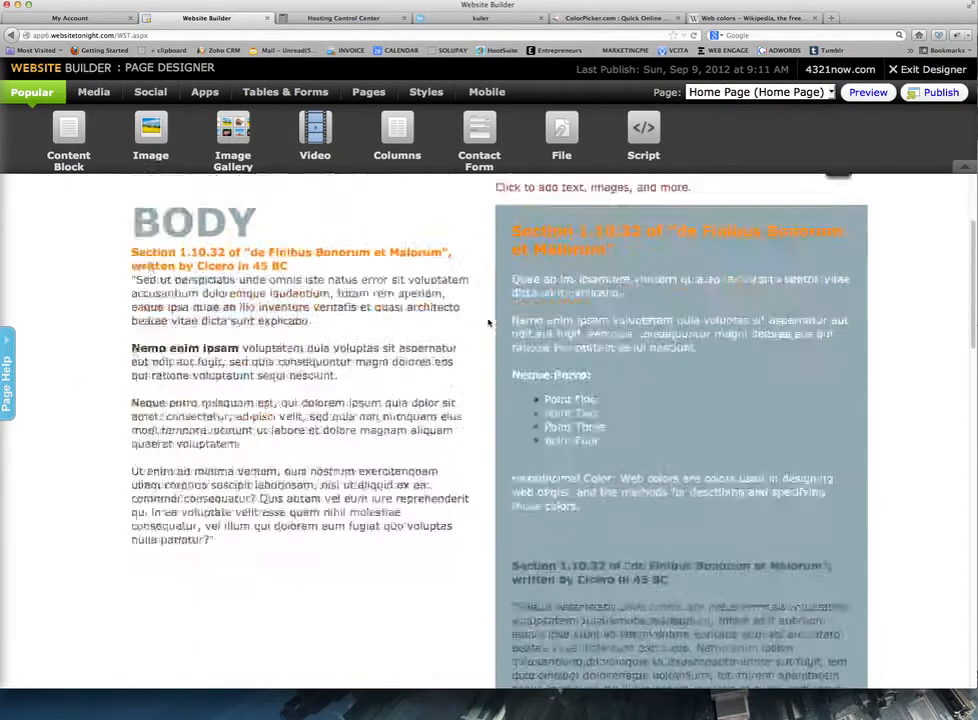
pyautogui.scroll(3, 489, 321)
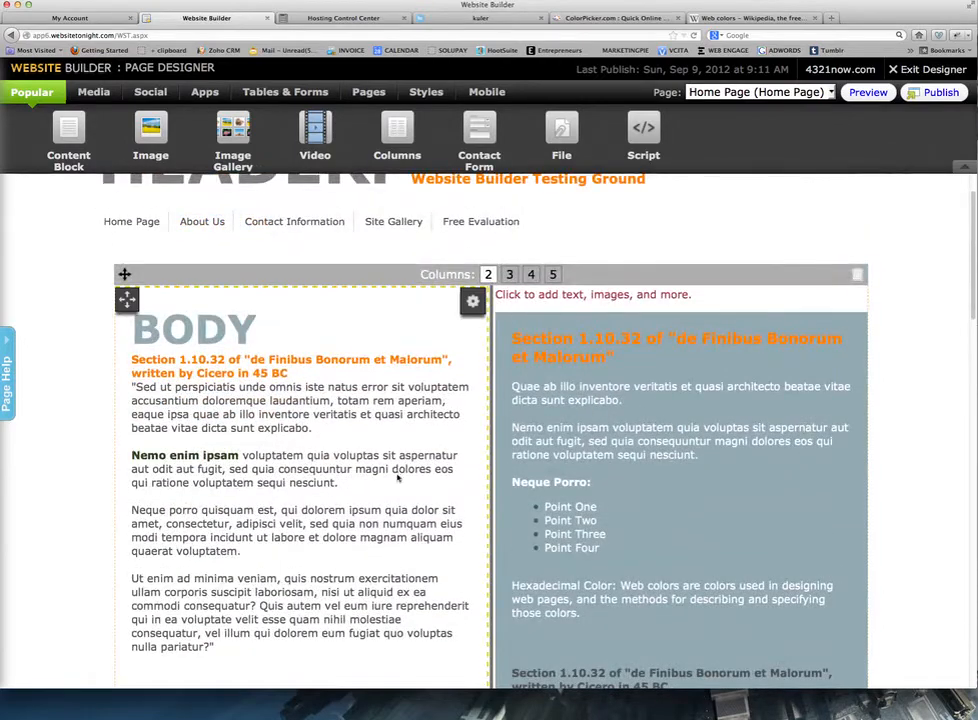
pyautogui.click(532, 273)
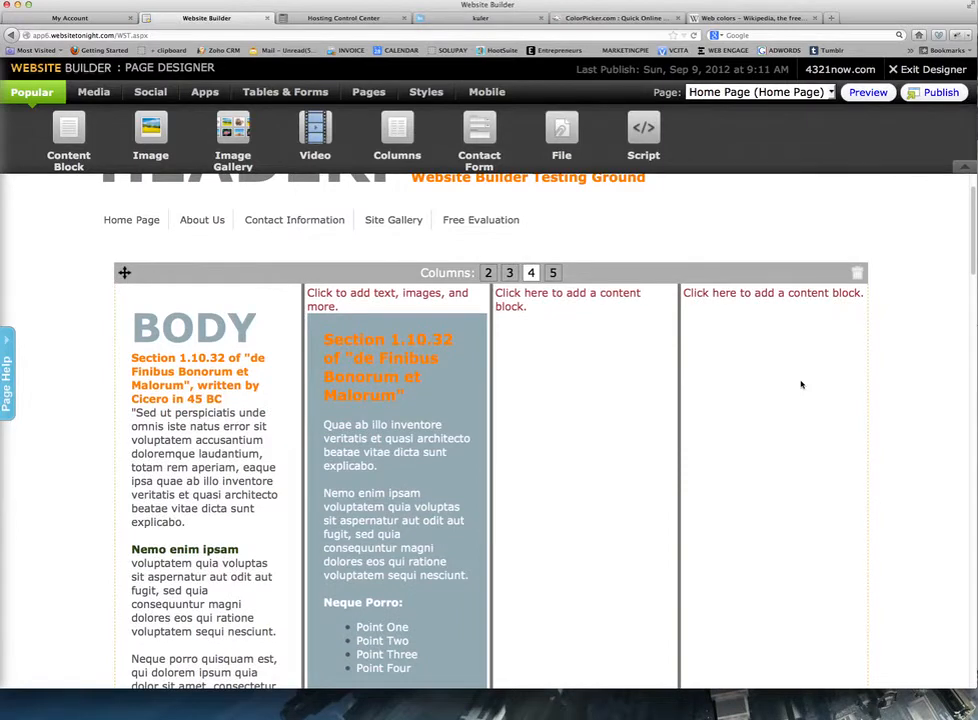
# Move the lower Section 1.10.32 text block into the third column.
pyautogui.scroll(-6, 376, 318)
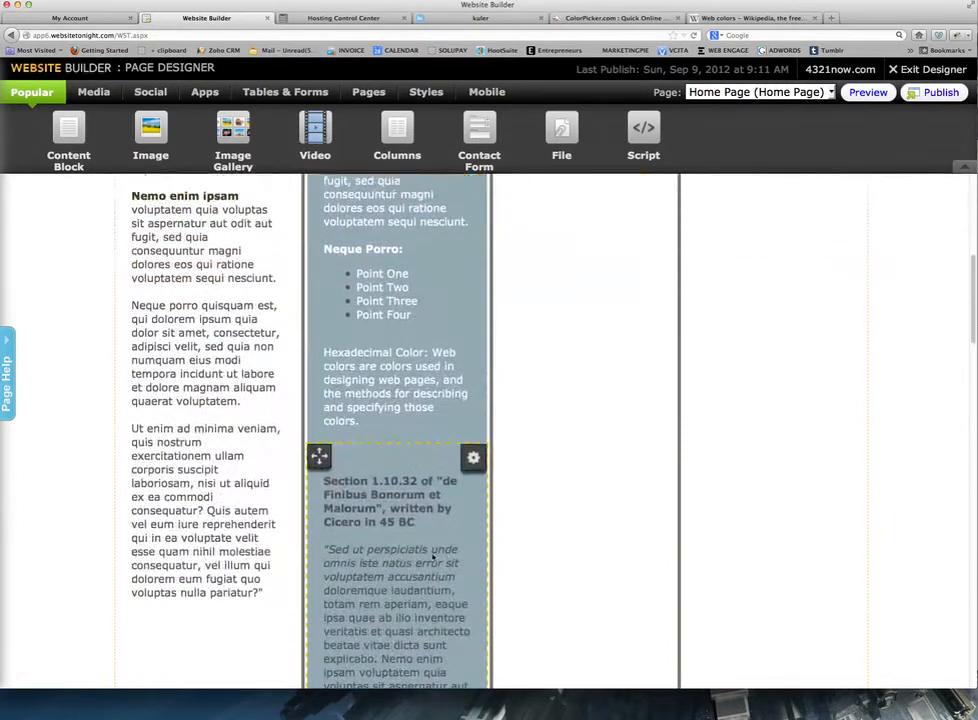
pyautogui.moveTo(319, 450); pyautogui.dragTo(530, 179)
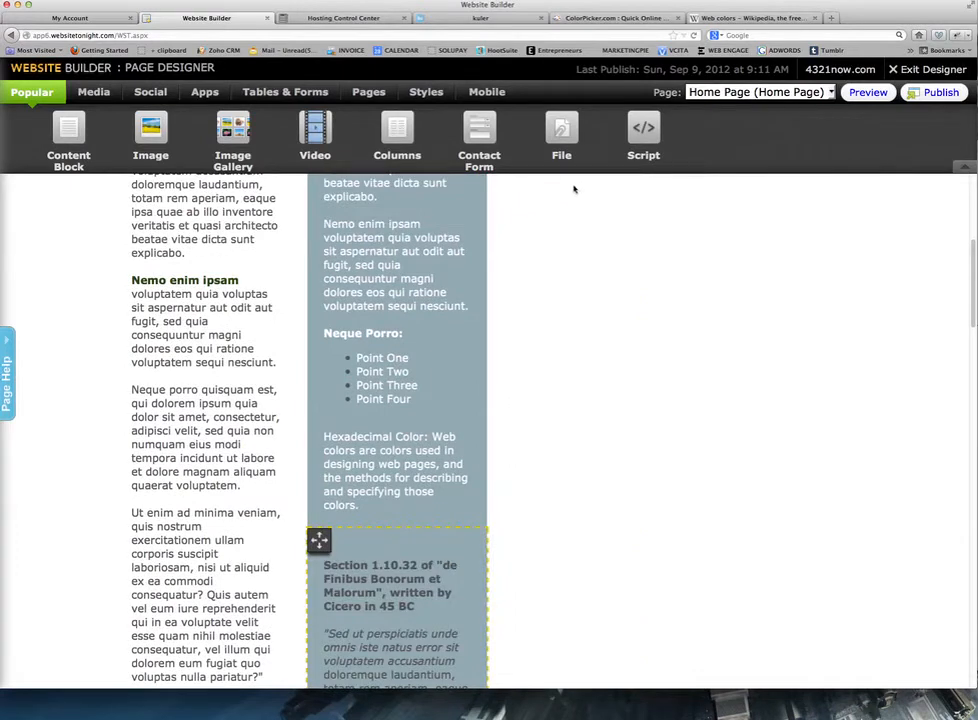
pyautogui.moveTo(319, 540); pyautogui.dragTo(506, 216)
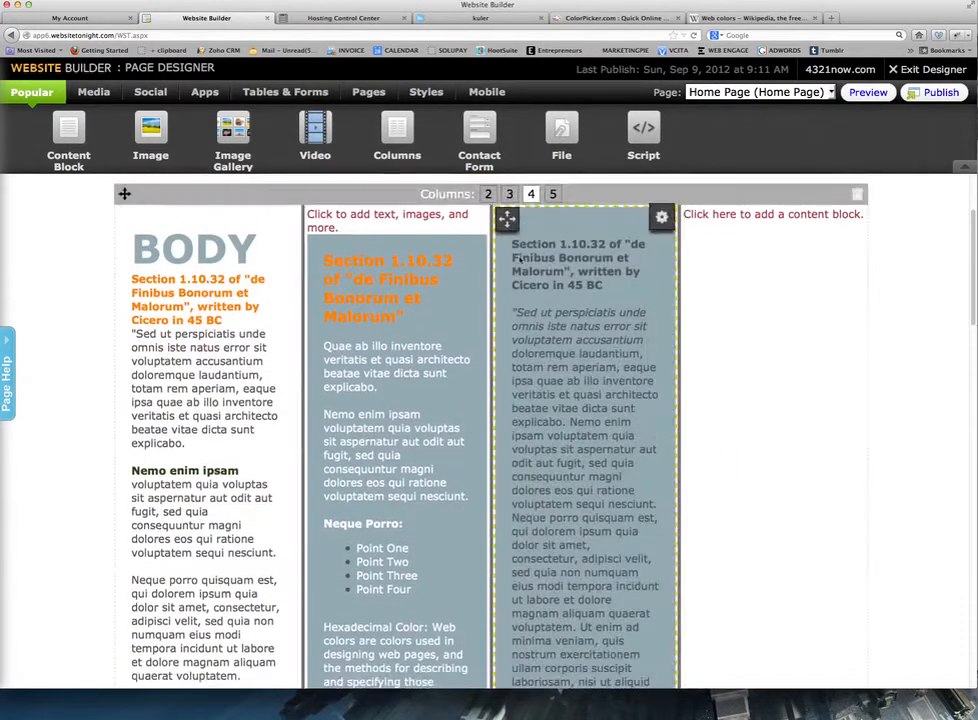
# Delete the empty placeholder block atop the second column via its gear menu and confirm.
pyautogui.click(398, 213)
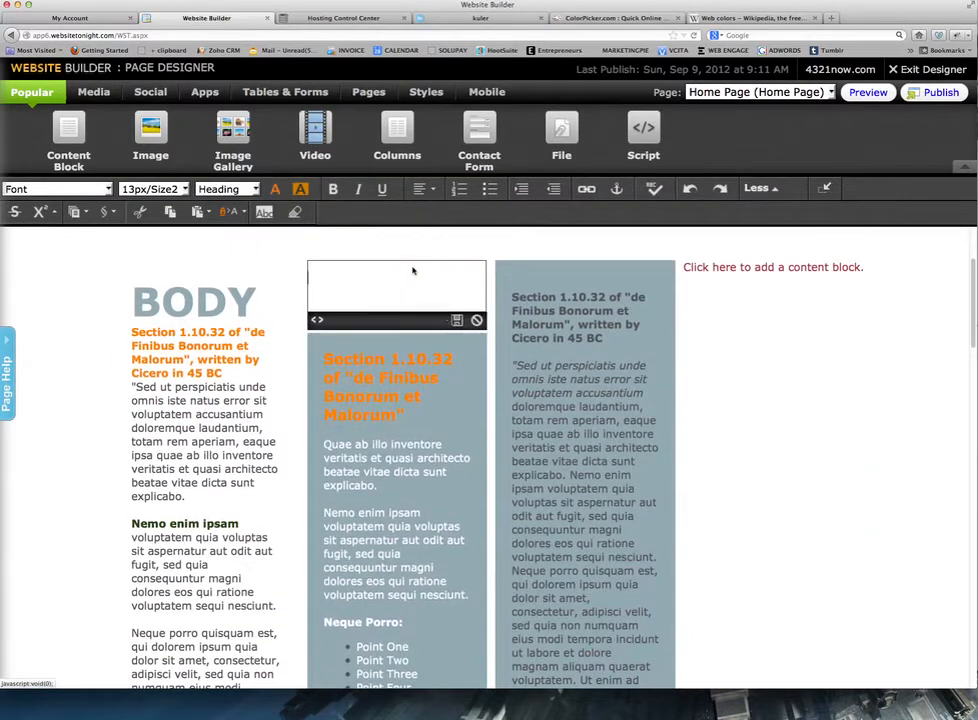
pyautogui.click(457, 320)
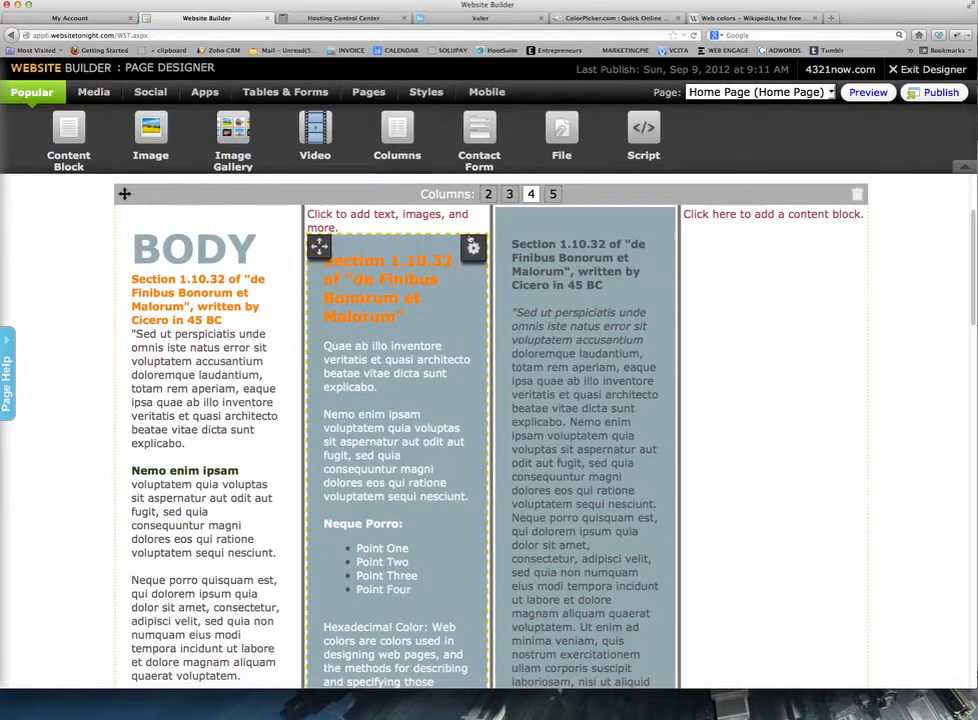
pyautogui.click(470, 220)
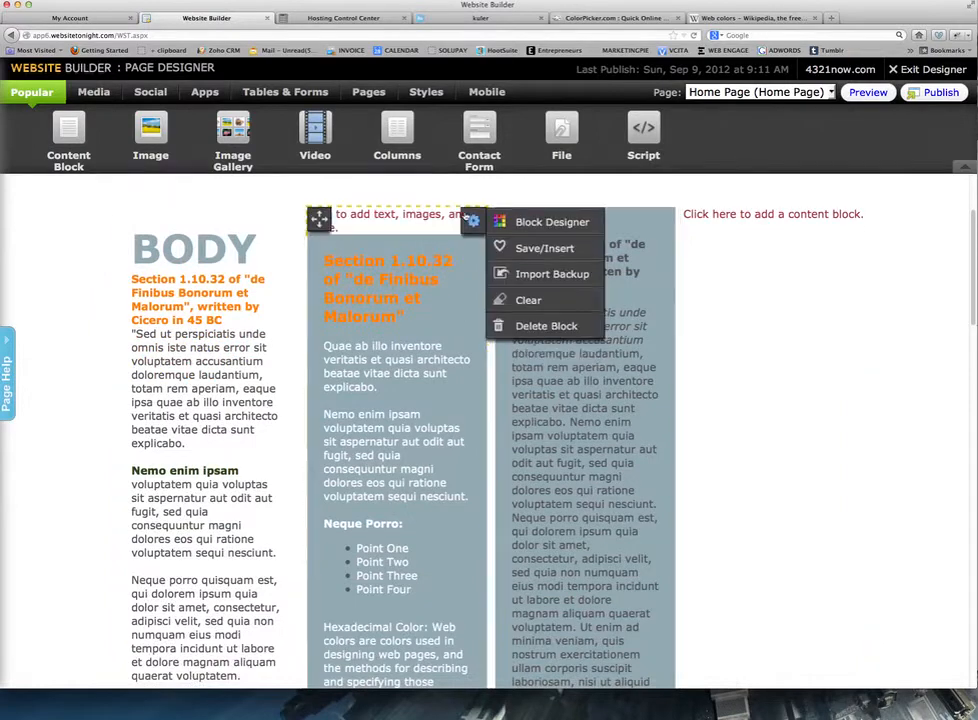
pyautogui.click(529, 328)
pyautogui.click(463, 431)
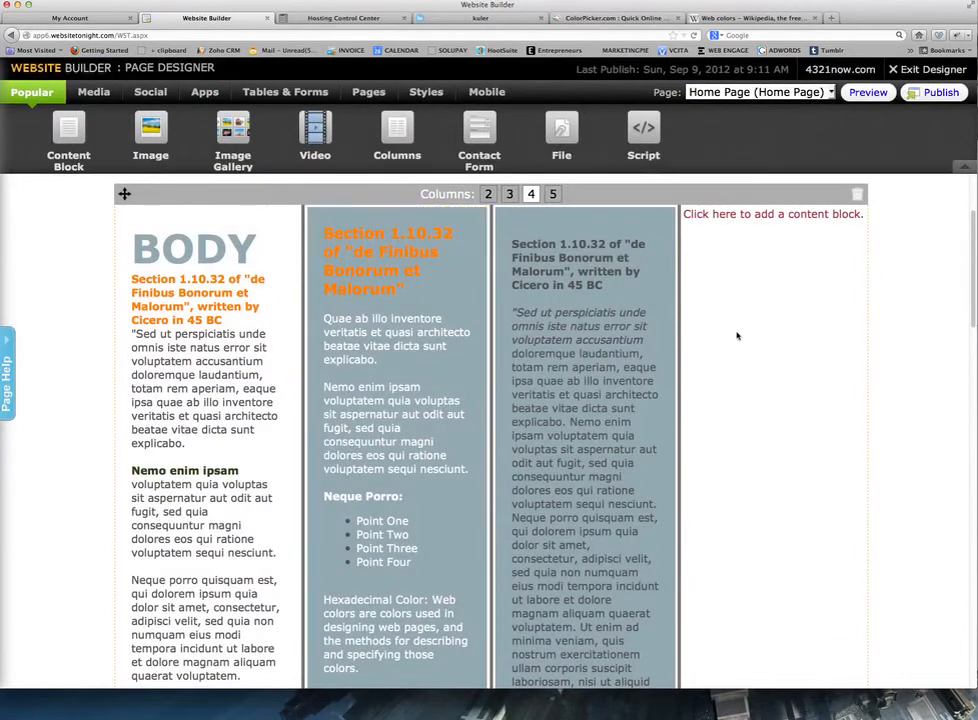
pyautogui.scroll(-1, 736, 335)
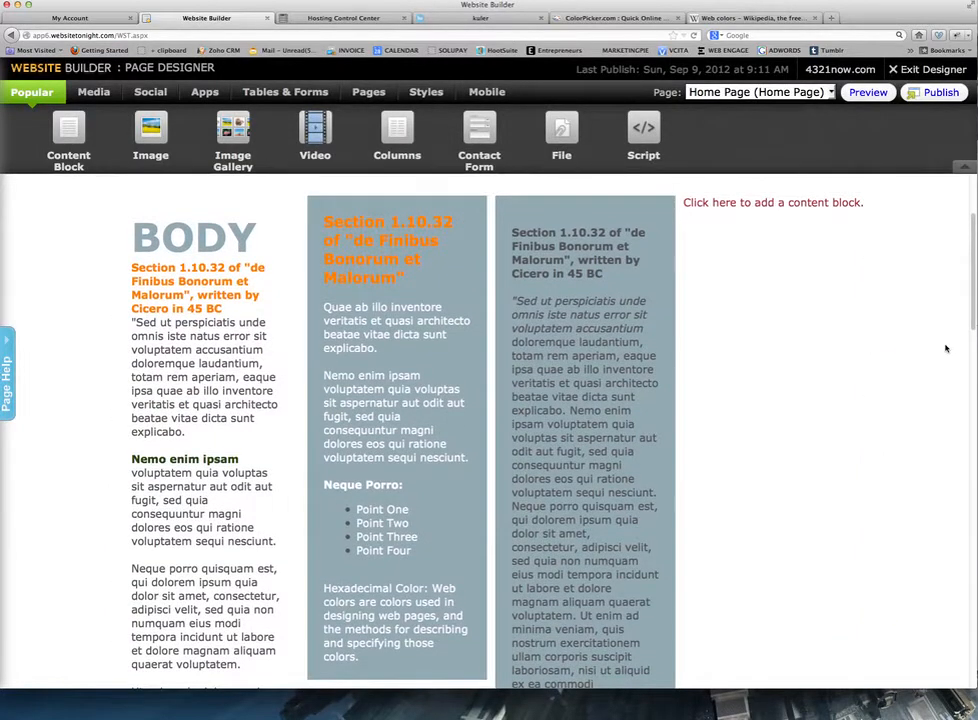
# Drag the orange-headed Section 1.10.32 block from column two into the empty fourth column.
pyautogui.scroll(3, 939, 352)
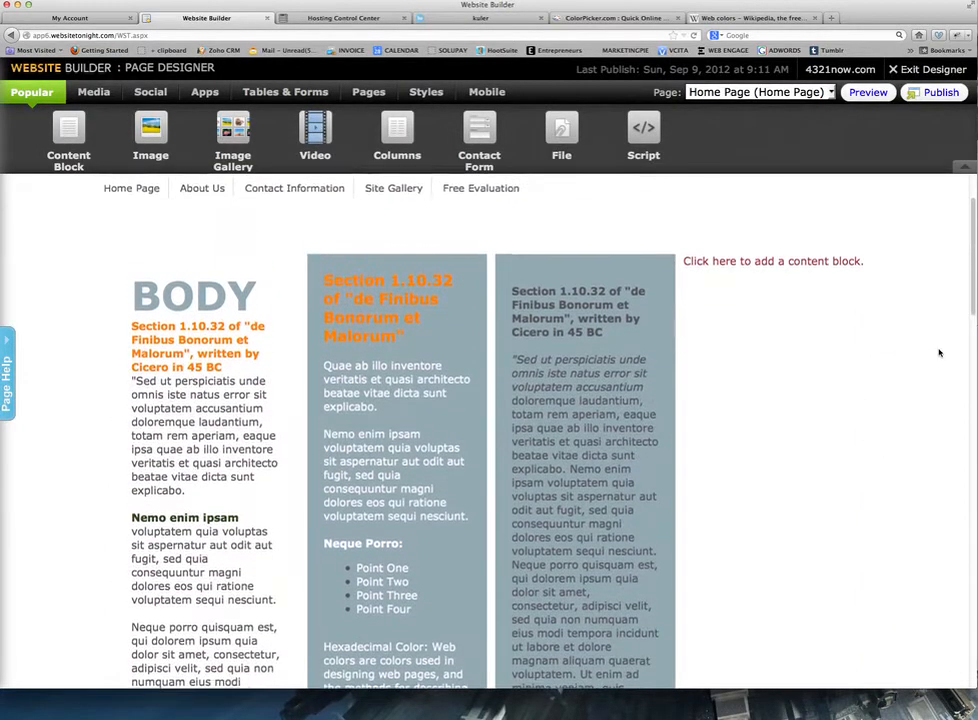
pyautogui.scroll(-5, 939, 353)
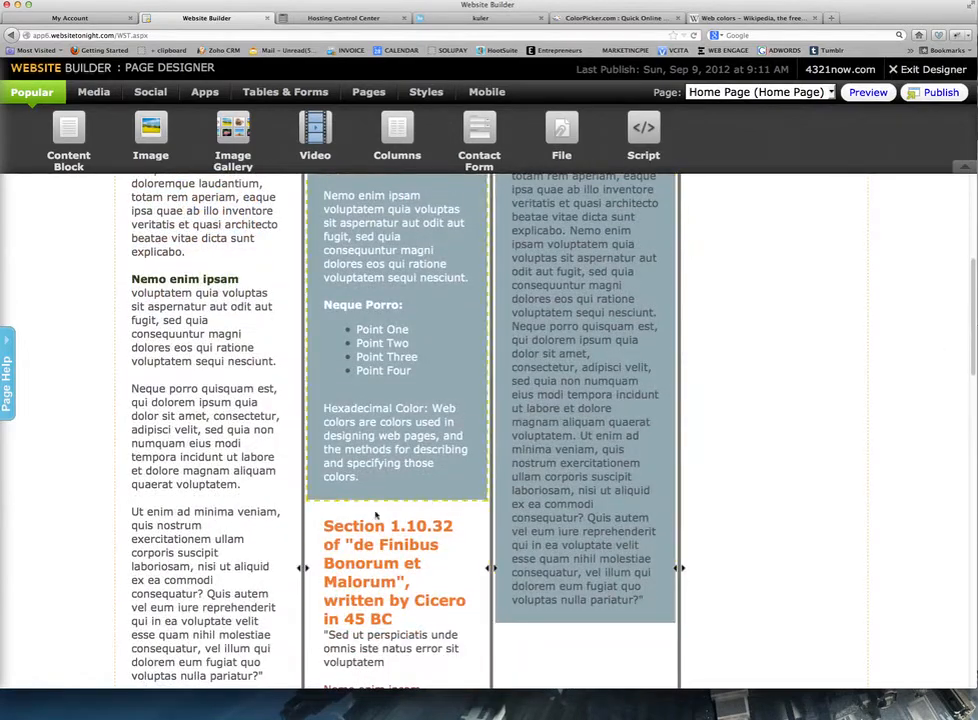
pyautogui.scroll(1, 376, 516)
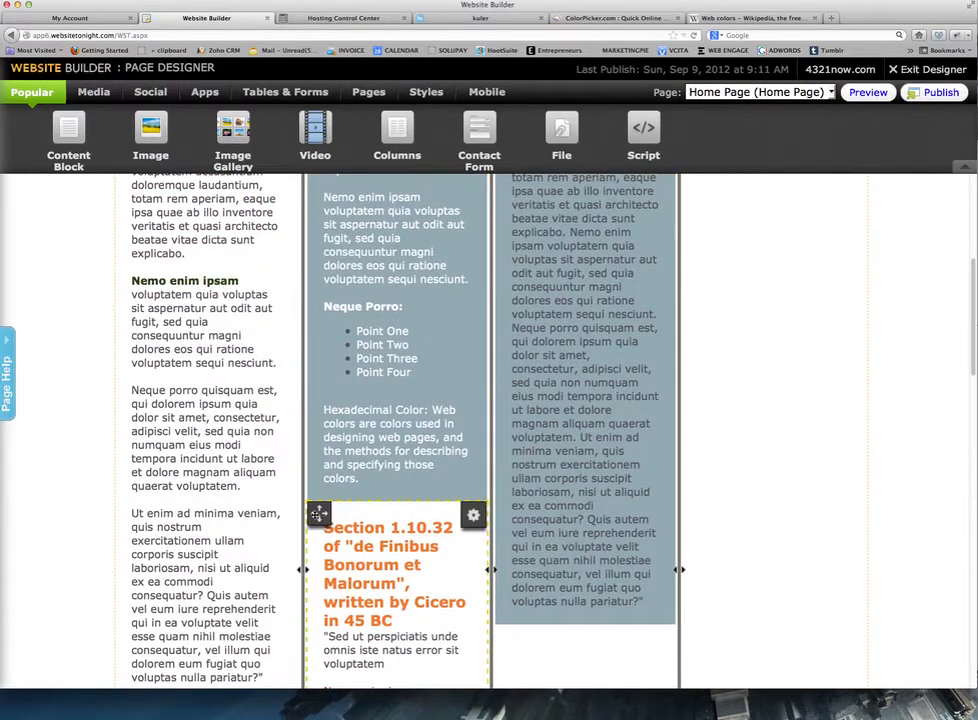
pyautogui.moveTo(318, 513); pyautogui.dragTo(695, 270)
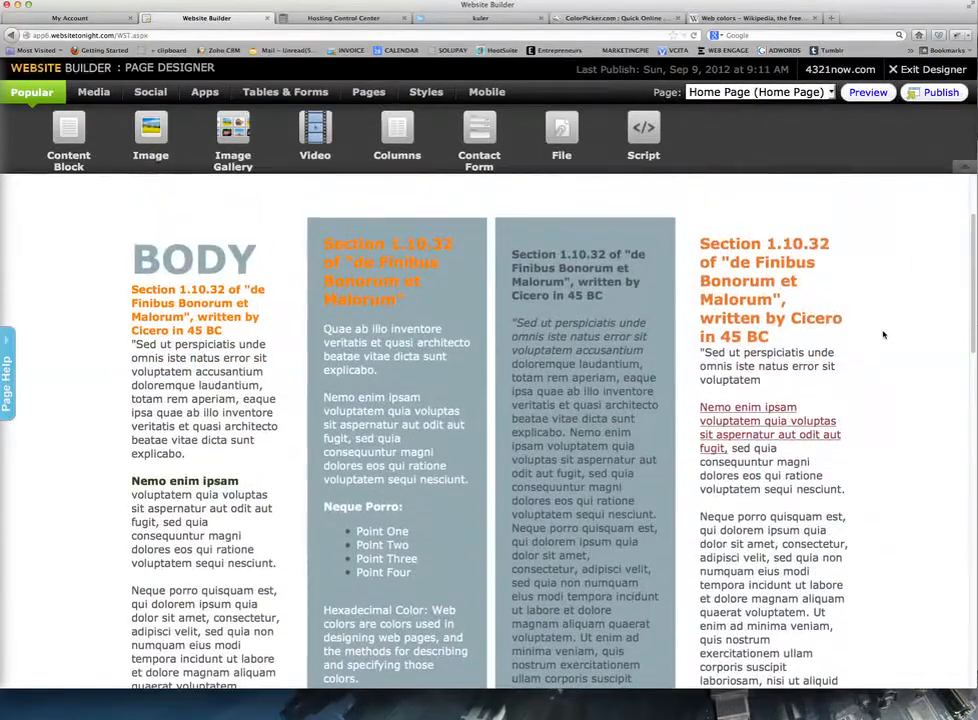
pyautogui.scroll(3, 883, 335)
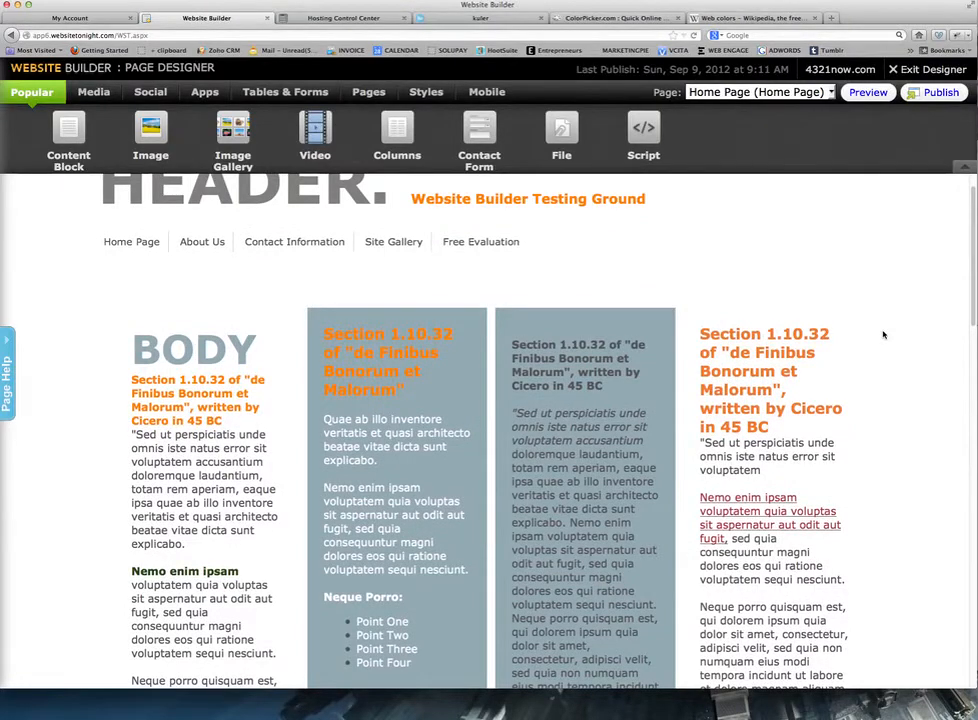
pyautogui.scroll(1, 883, 335)
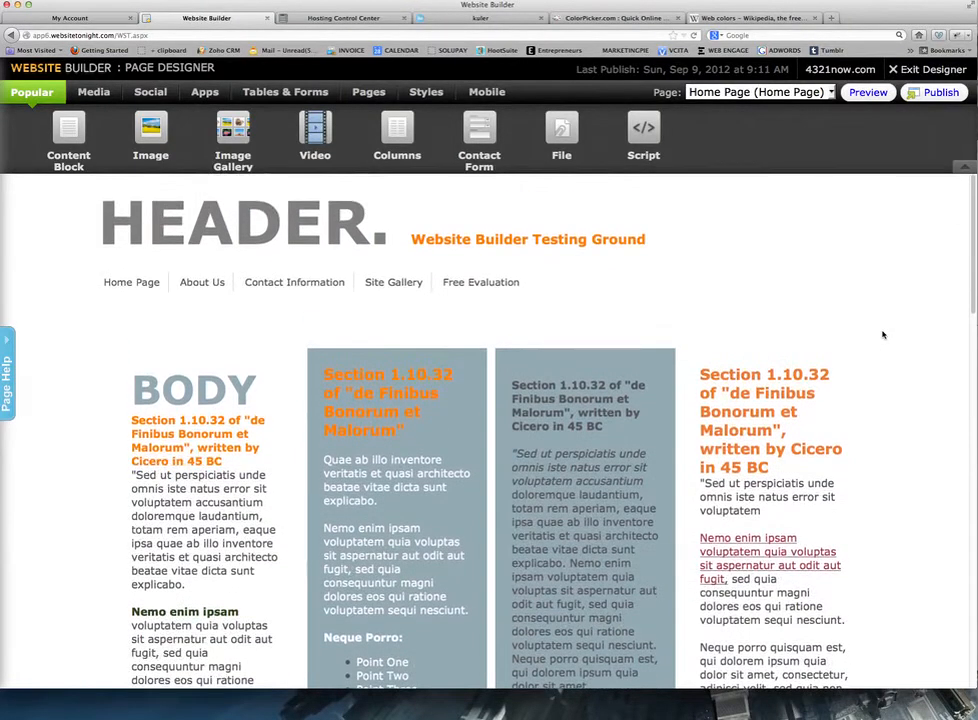
pyautogui.scroll(-8, 883, 335)
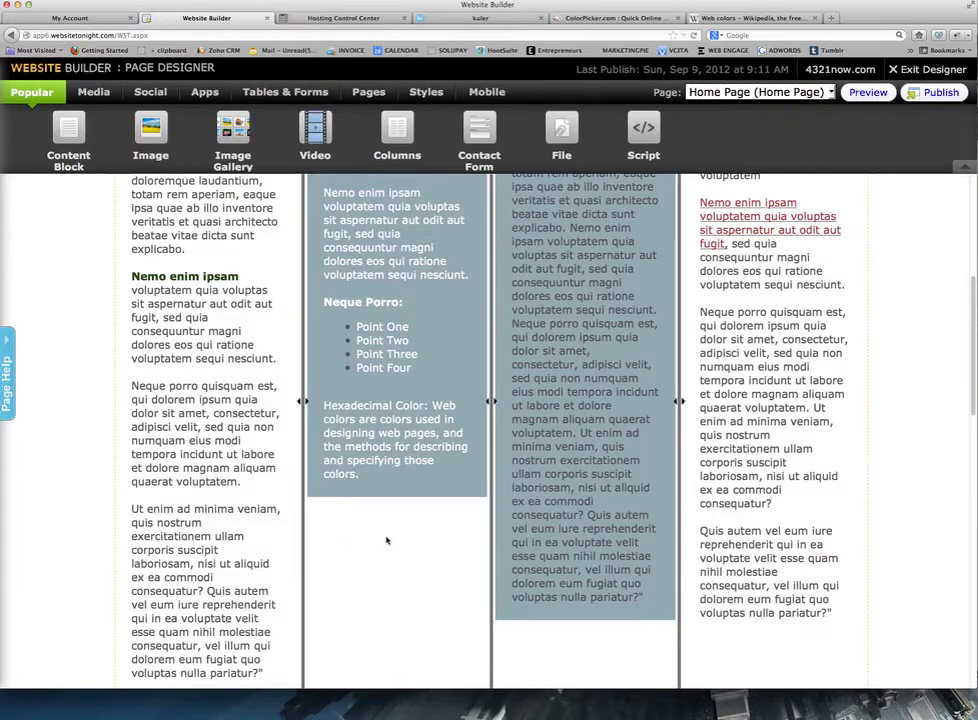
pyautogui.scroll(8, 386, 540)
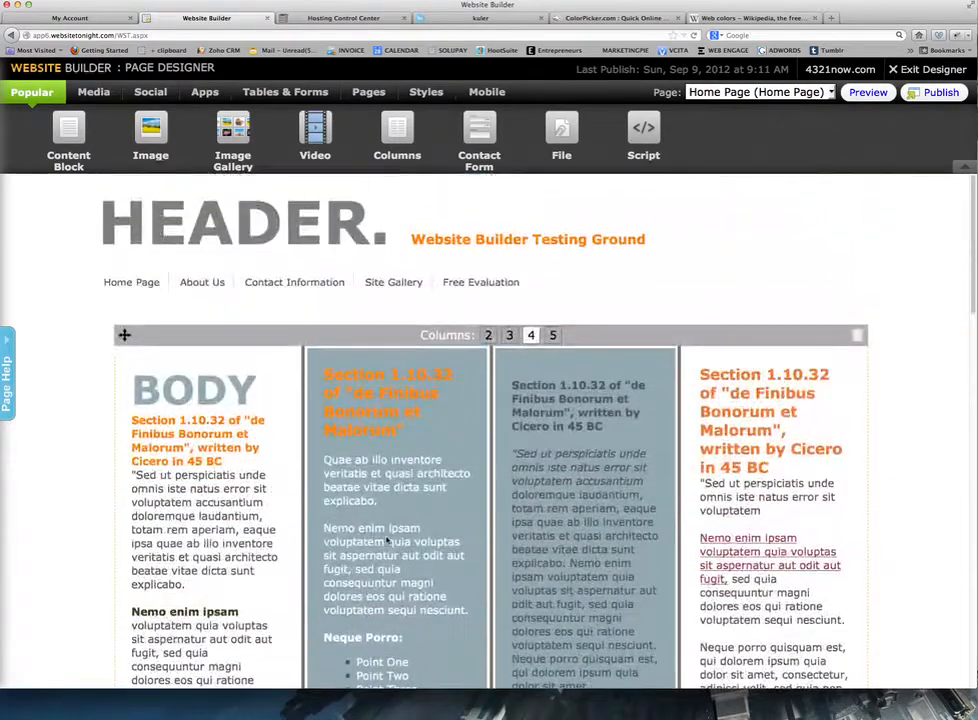
pyautogui.scroll(-5, 270, 531)
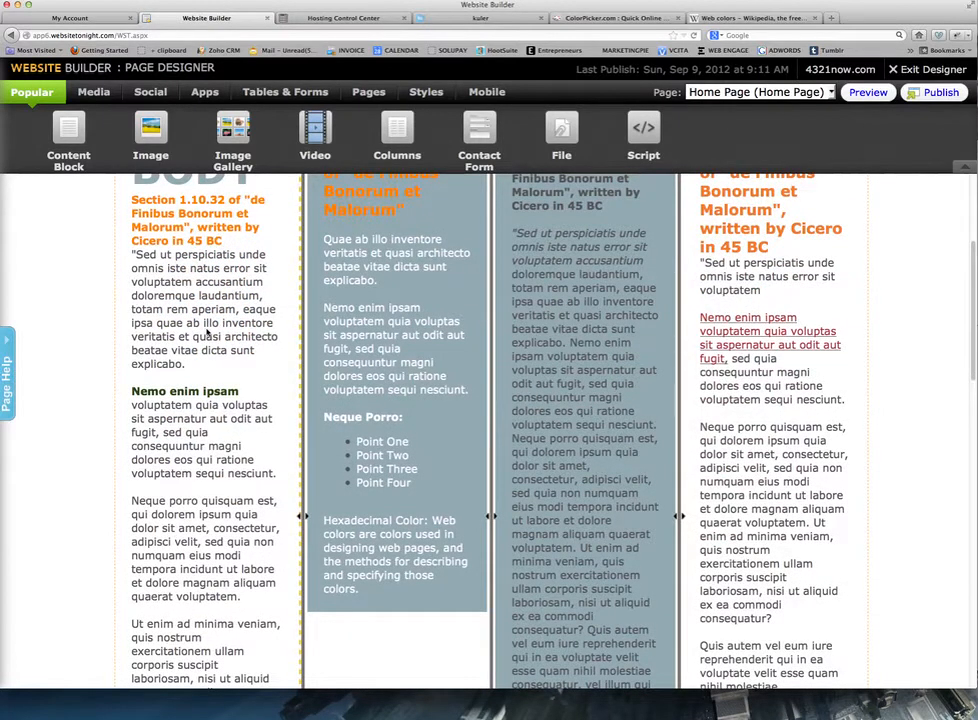
pyautogui.scroll(4, 207, 336)
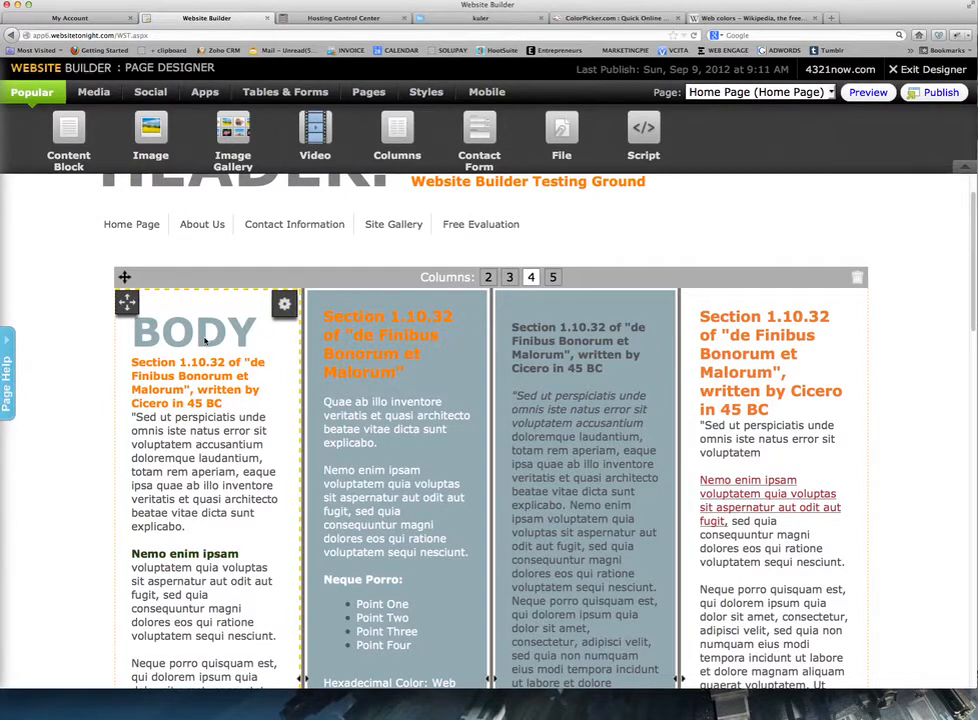
# Select the BODY heading and try the Courier New, then Garamond fonts on it.
pyautogui.click(205, 340)
pyautogui.moveTo(135, 395); pyautogui.dragTo(285, 403)
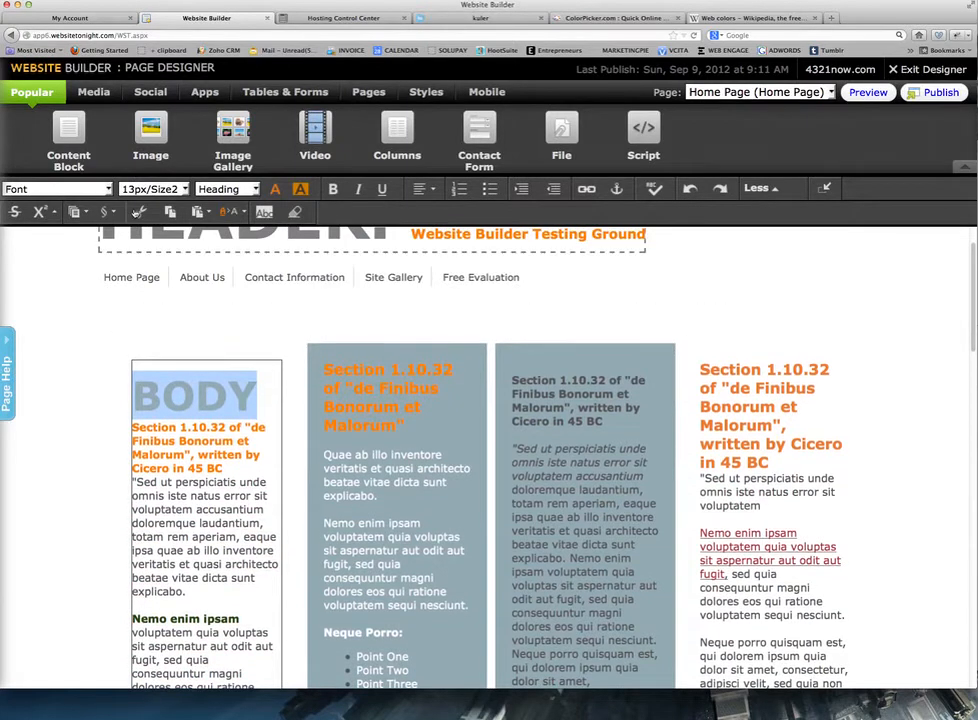
pyautogui.click(109, 190)
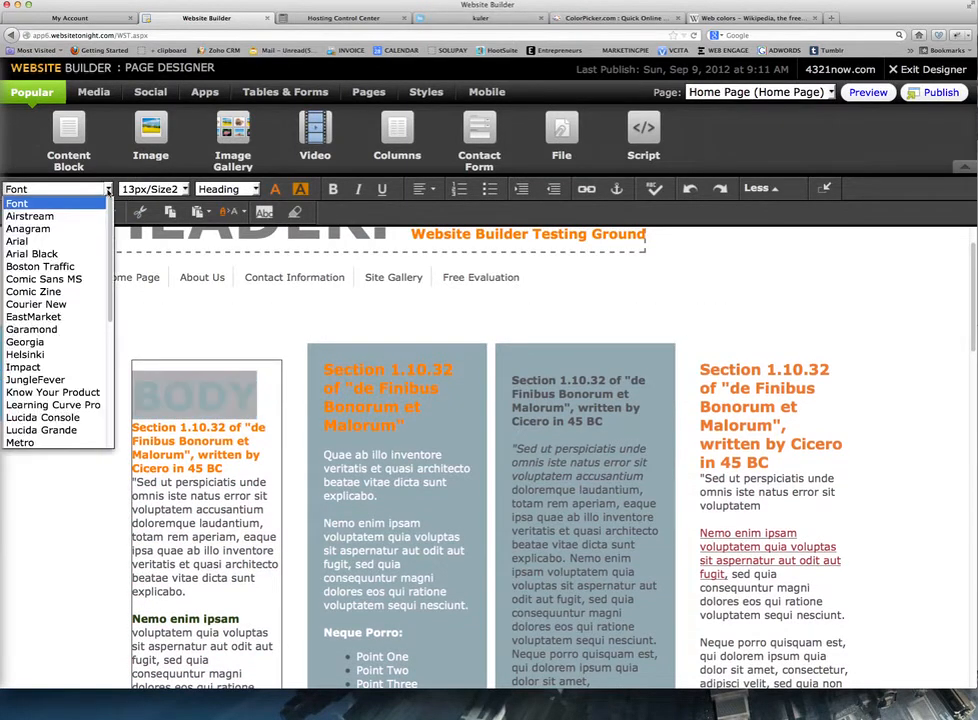
pyautogui.click(50, 304)
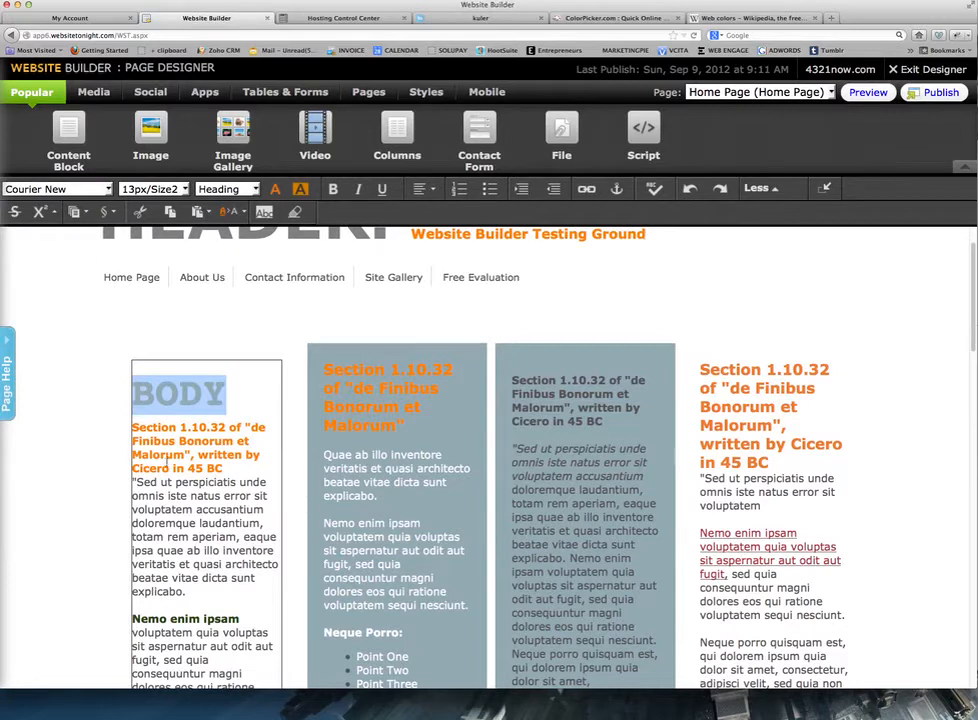
pyautogui.click(108, 189)
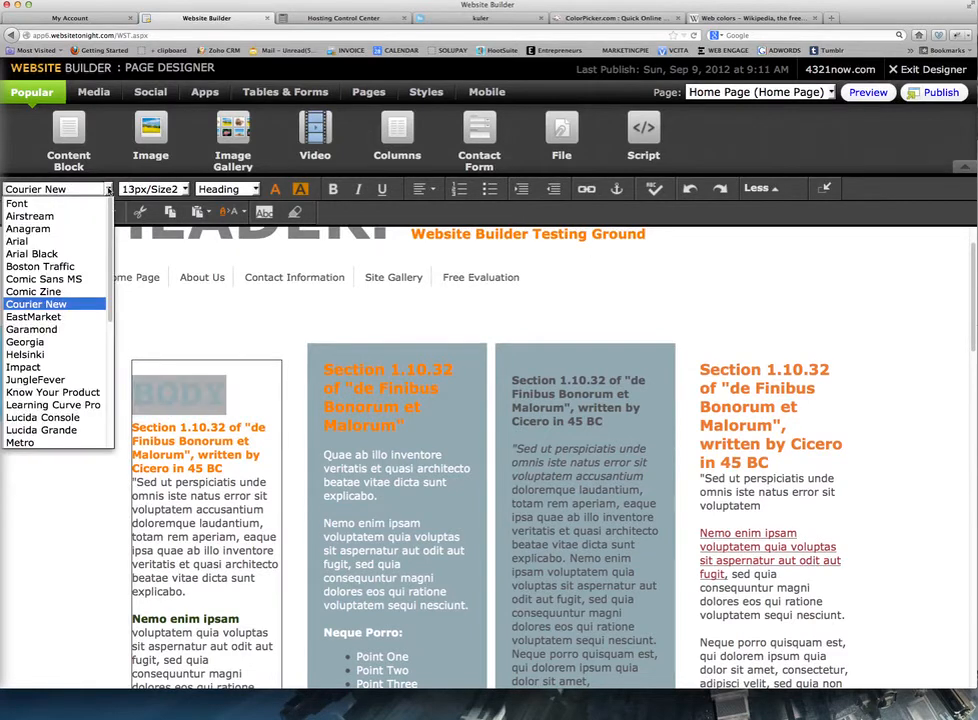
pyautogui.click(28, 330)
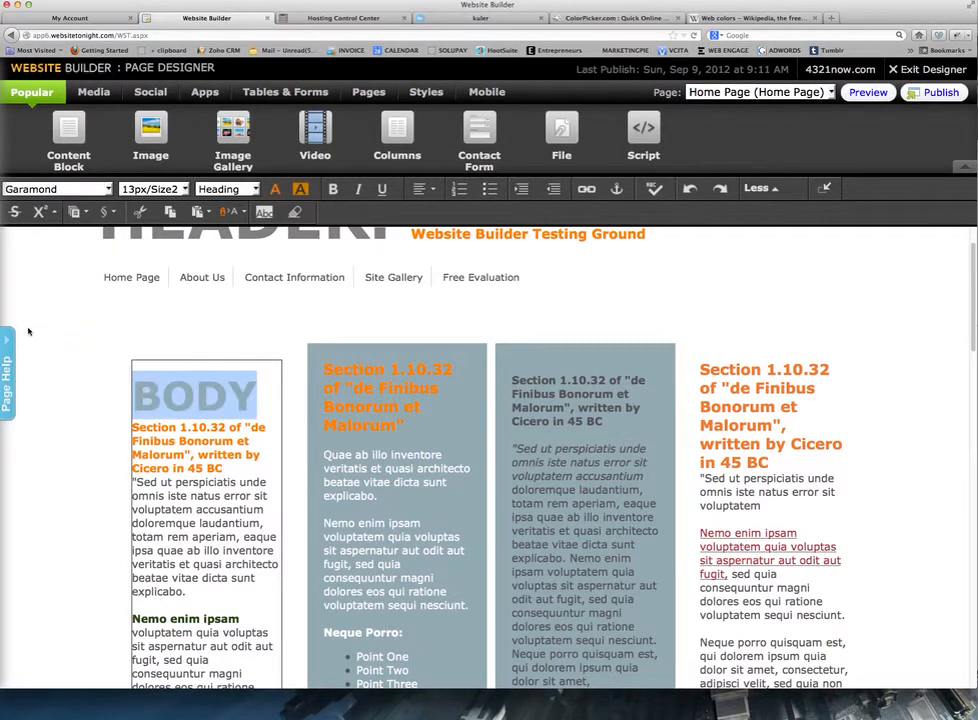
# Try Shangri La, then settle on QuigleyWiggly for the BODY heading.
pyautogui.click(108, 189)
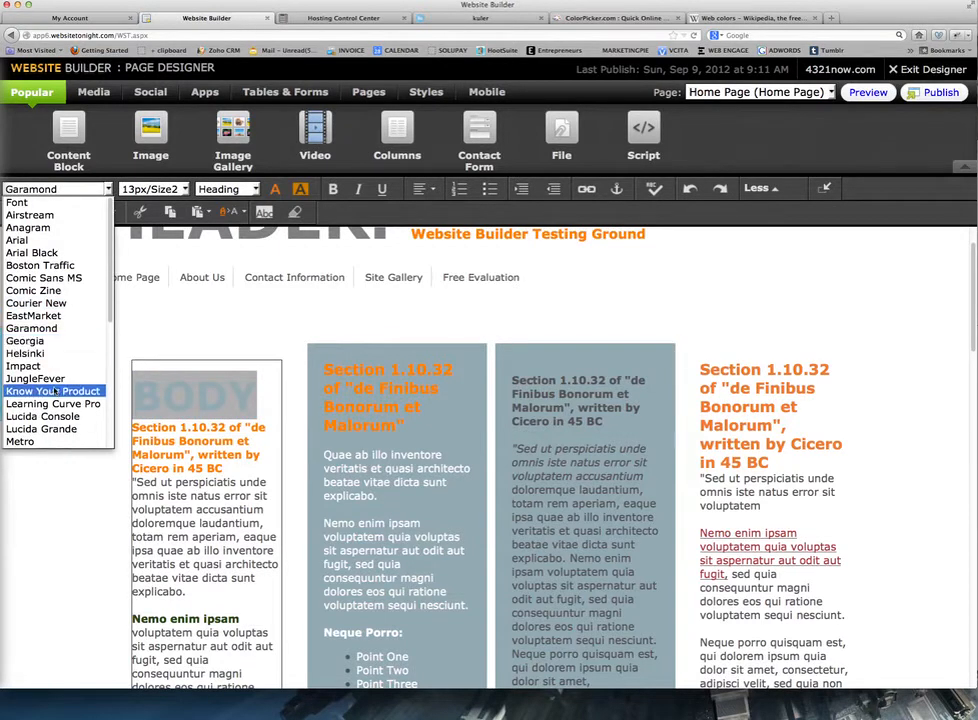
pyautogui.scroll(-5, 55, 392)
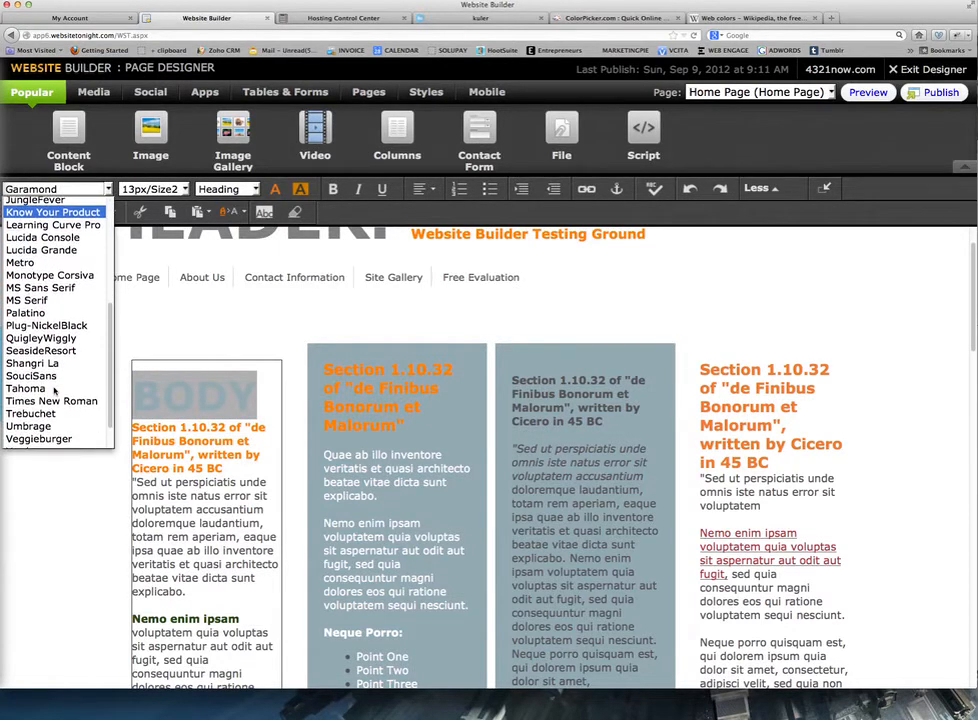
pyautogui.click(50, 364)
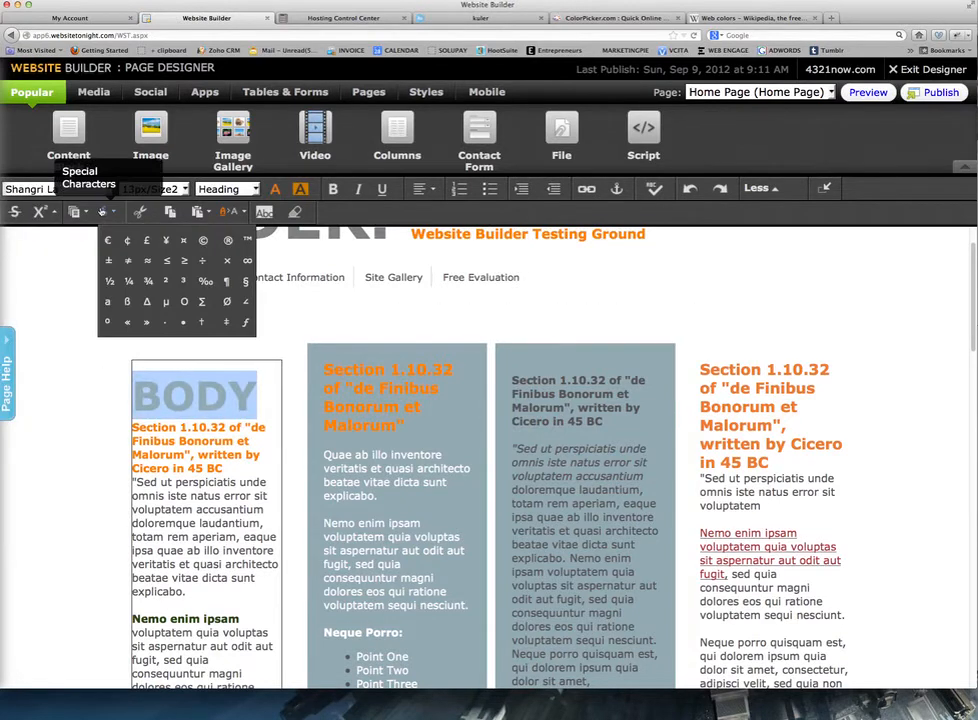
pyautogui.click(78, 189)
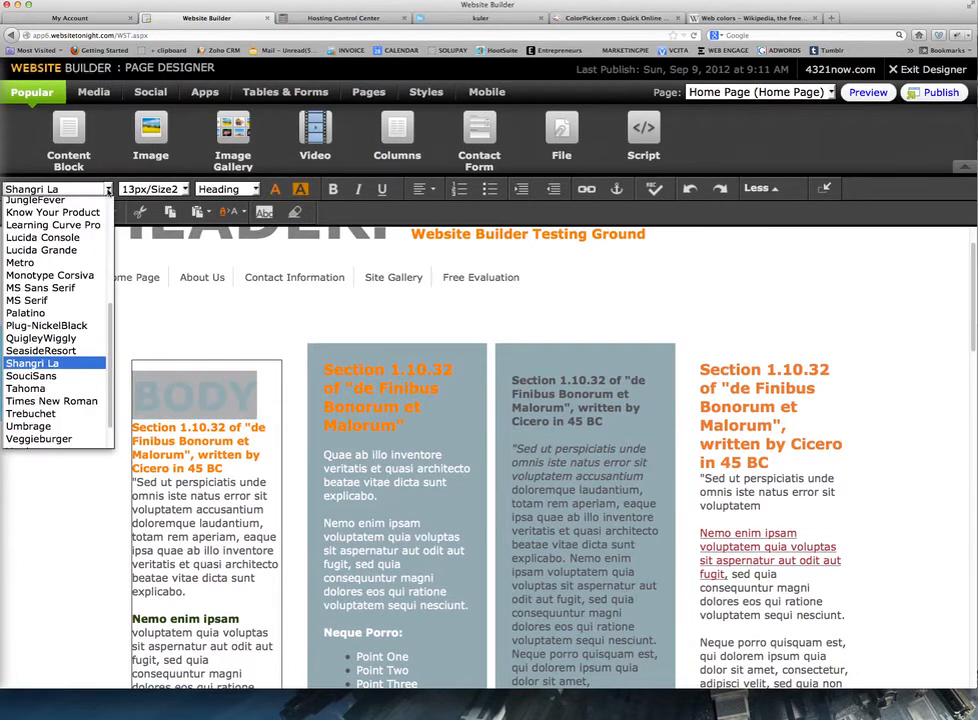
pyautogui.click(56, 339)
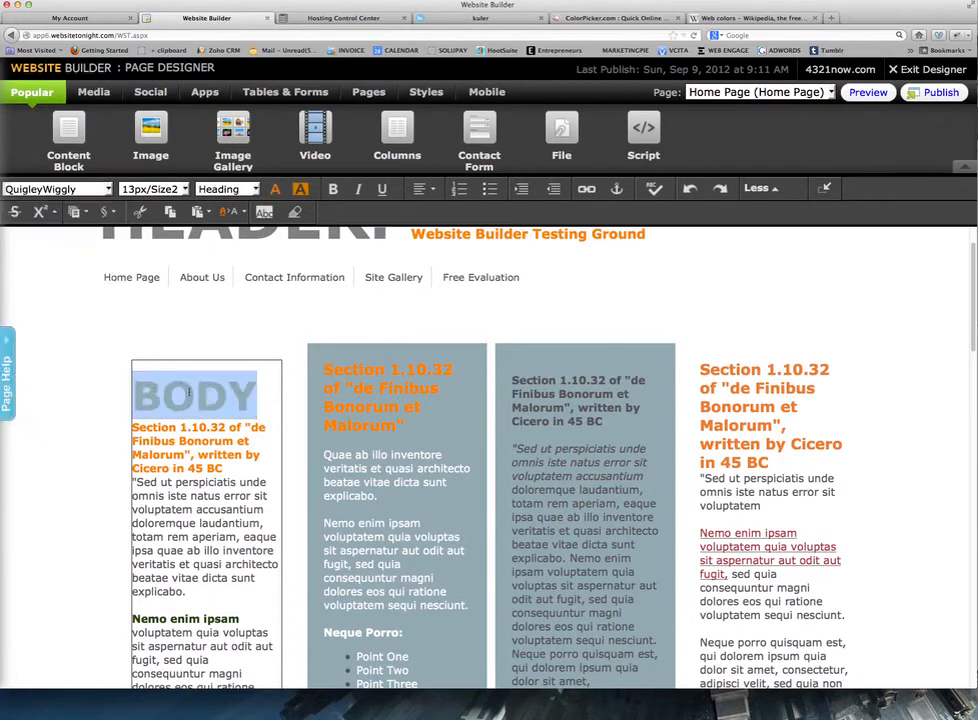
pyautogui.scroll(-8, 190, 396)
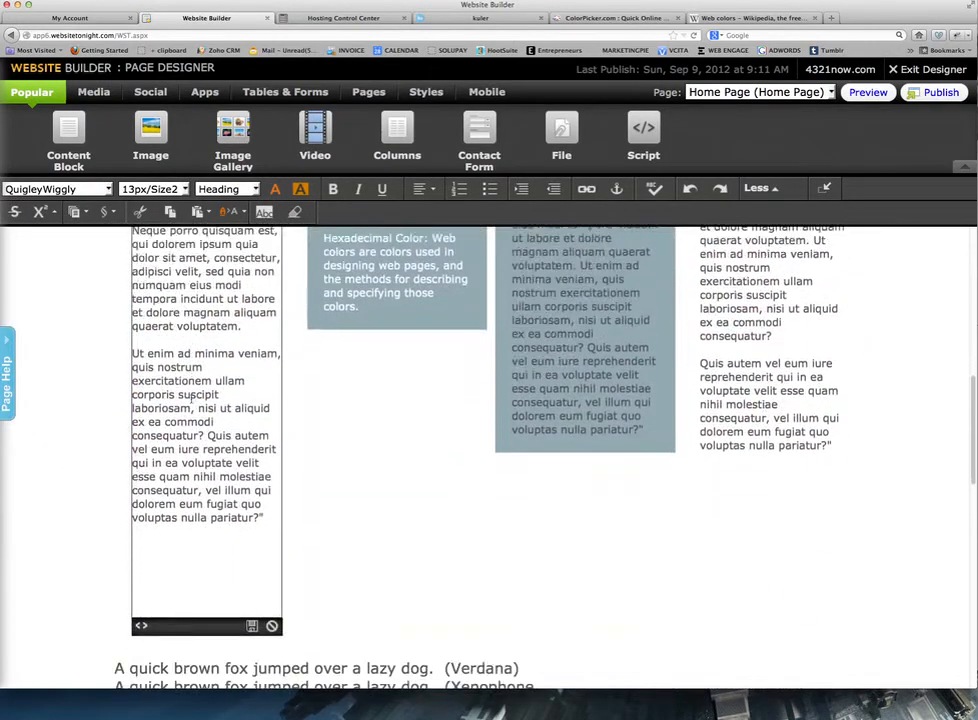
pyautogui.scroll(-3, 190, 396)
pyautogui.scroll(12, 192, 404)
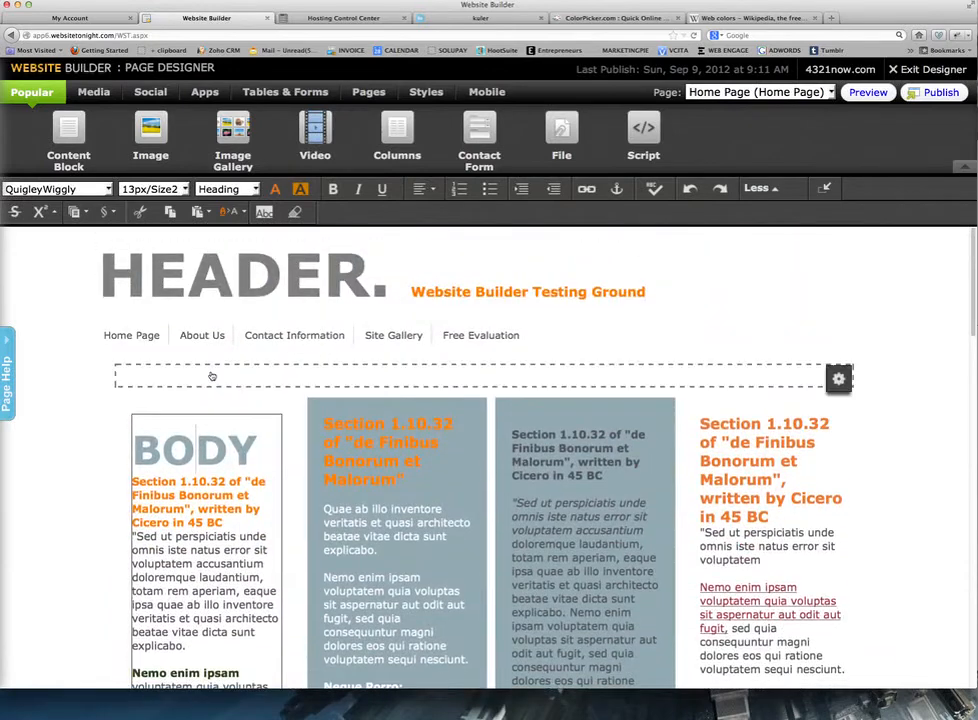
# Set the BODY heading to Xenophone, then start editing the empty block above the columns.
pyautogui.doubleClick(197, 455)
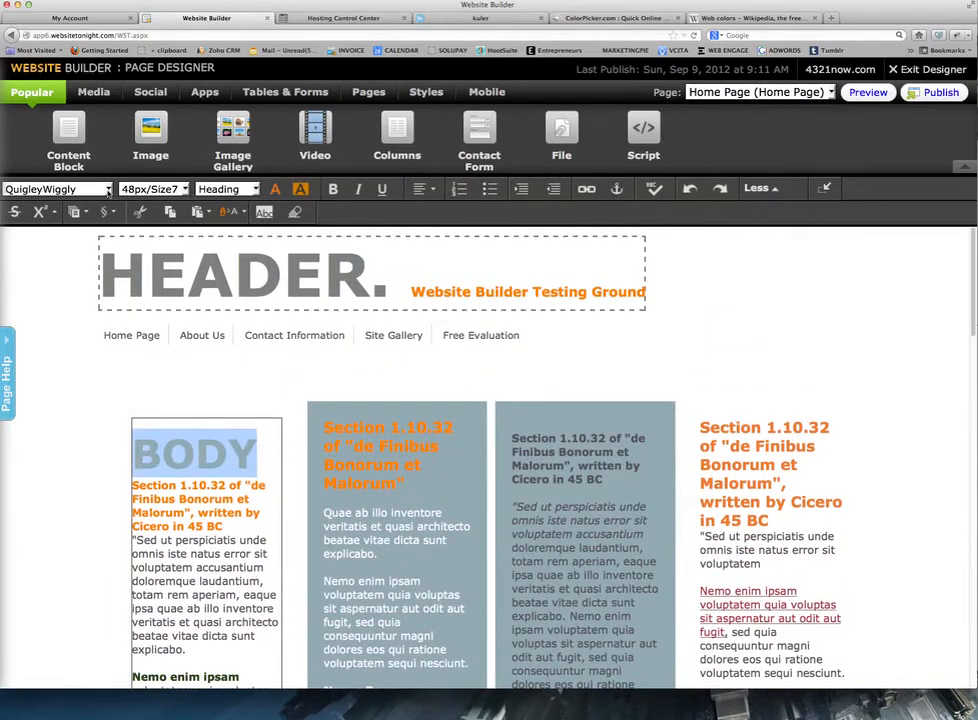
pyautogui.click(108, 189)
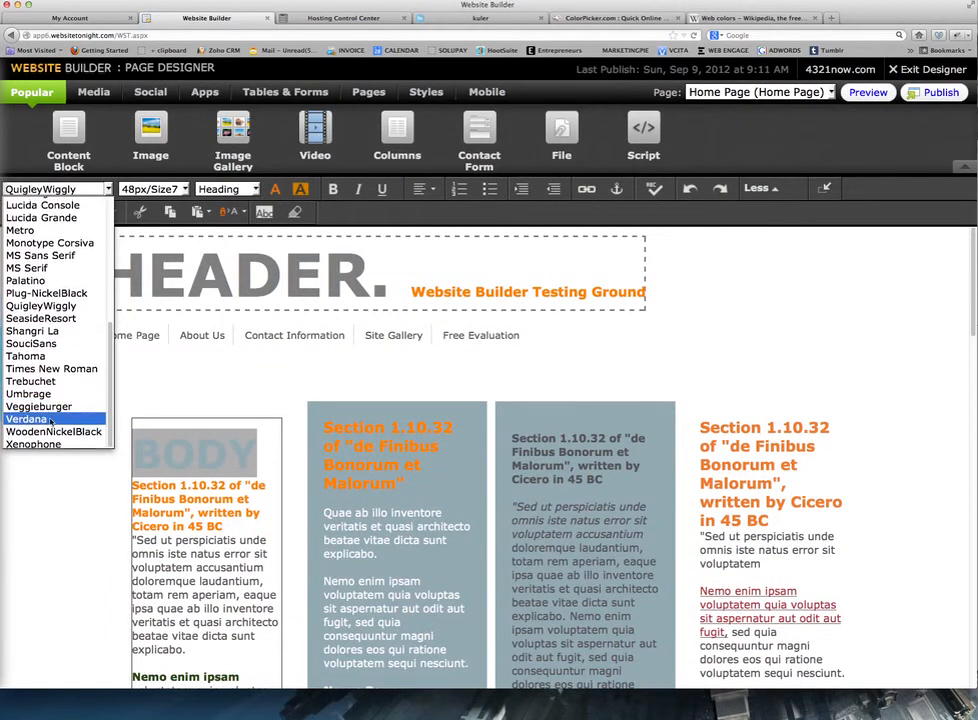
pyautogui.click(35, 443)
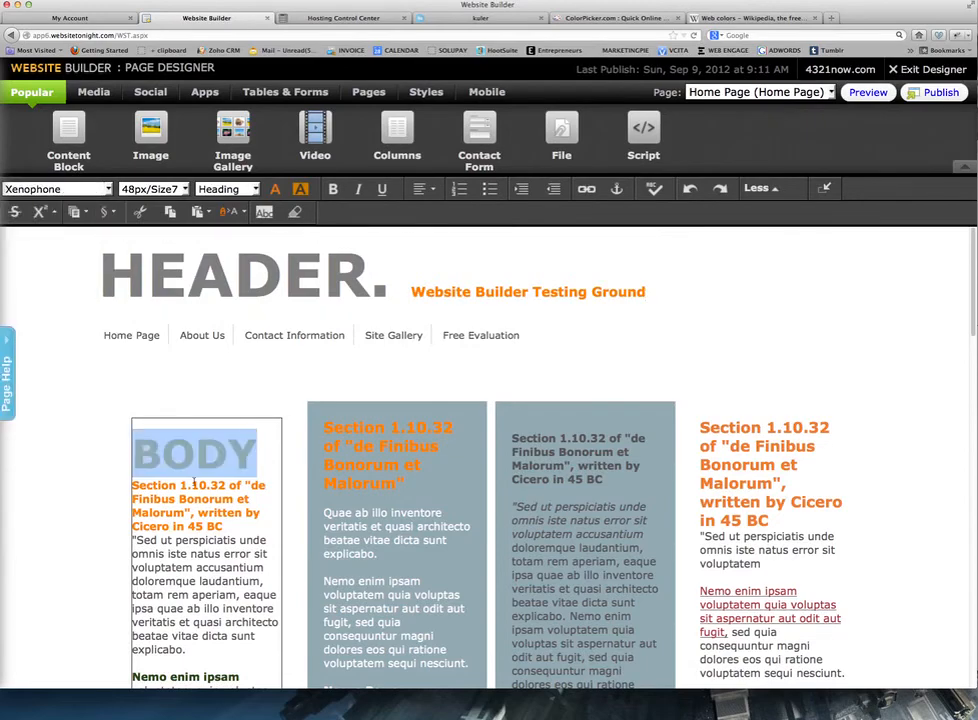
pyautogui.scroll(-15, 194, 480)
pyautogui.scroll(13, 195, 479)
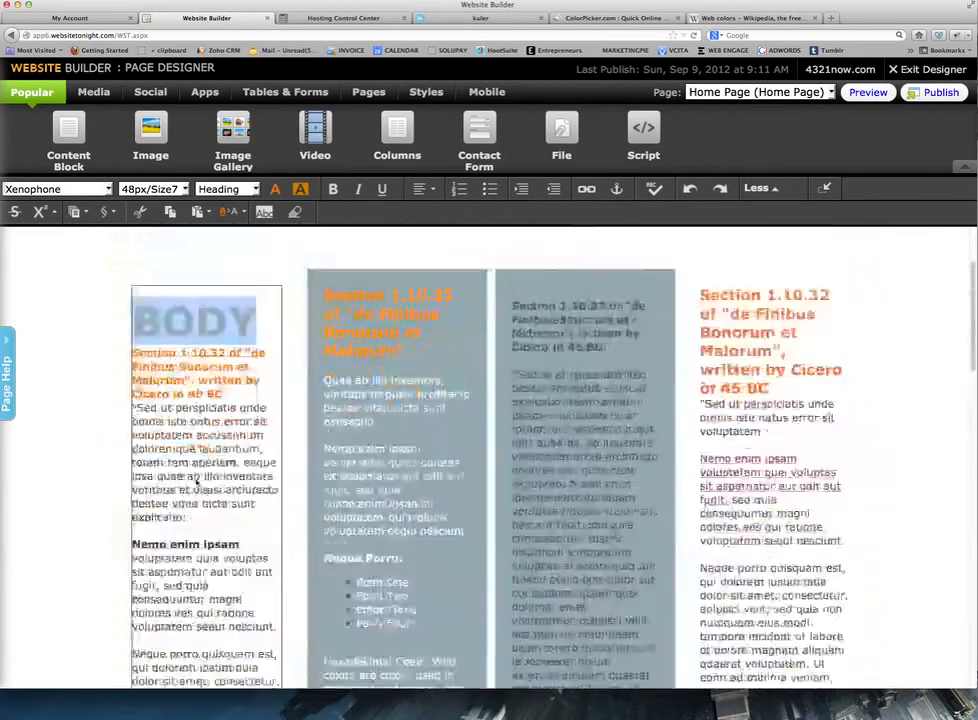
pyautogui.scroll(3, 197, 481)
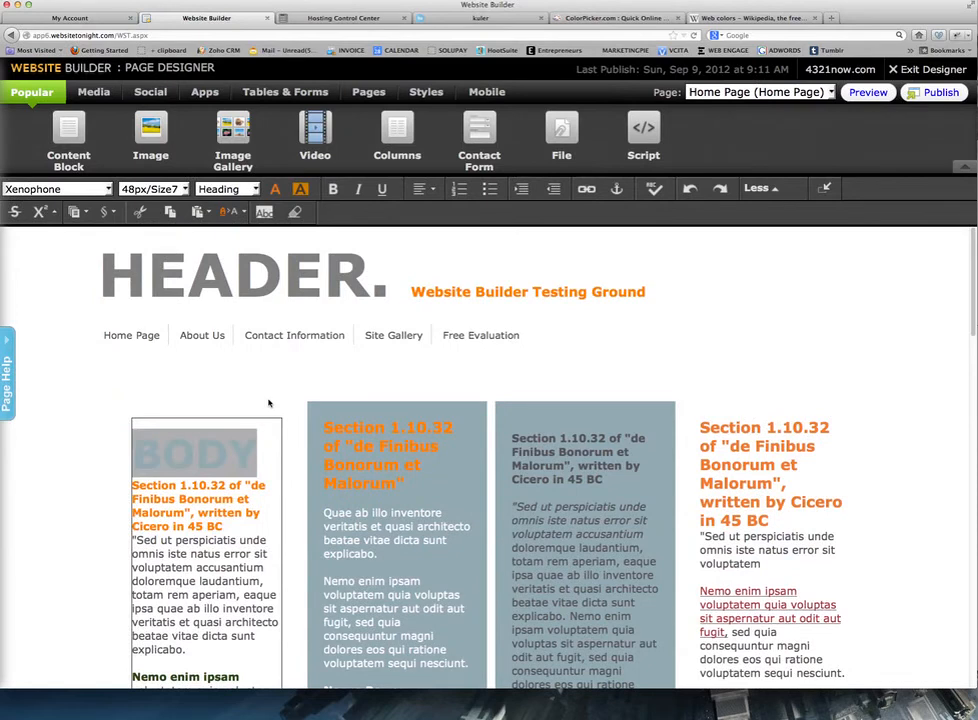
pyautogui.click(306, 383)
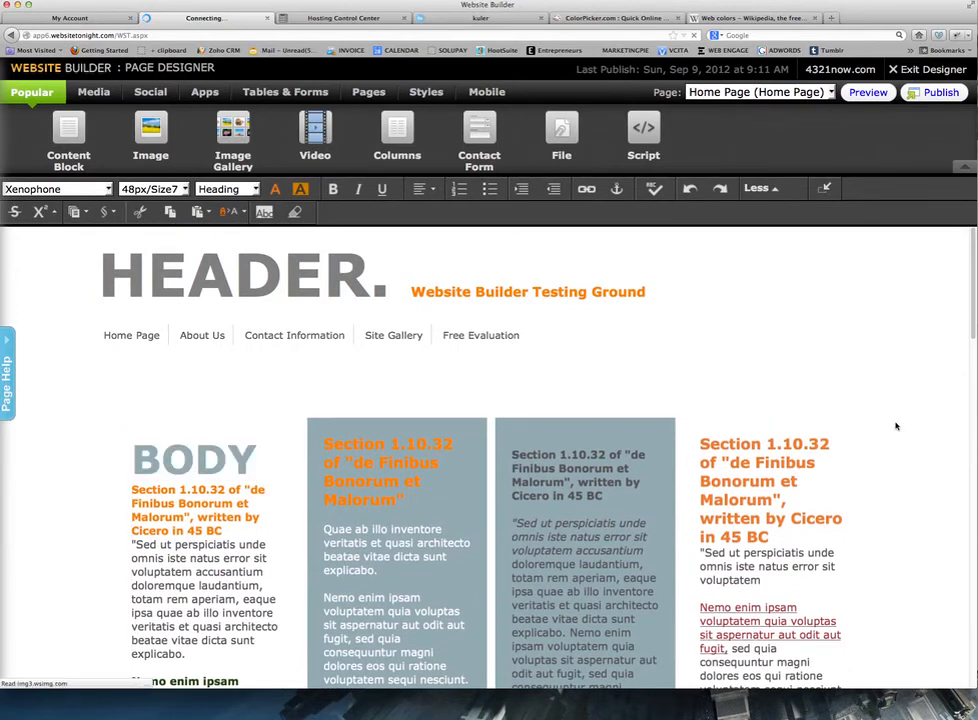